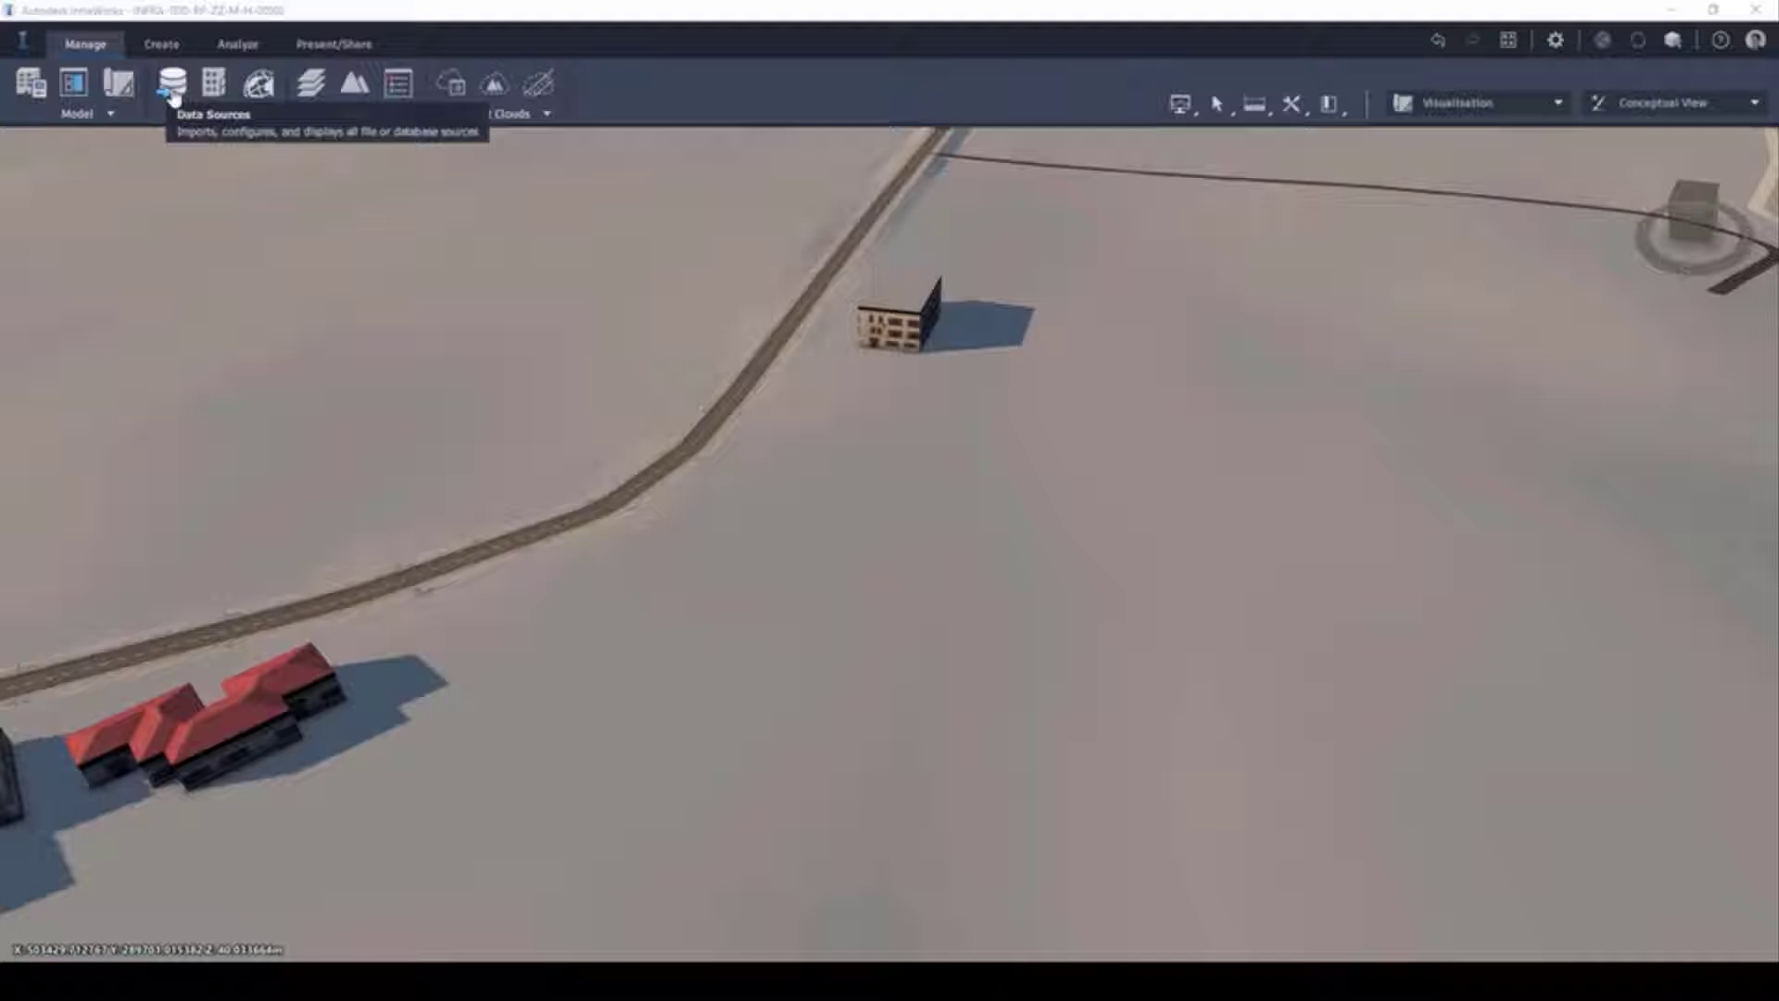
# Add INFRA-TDD-RP-JU01-M-H-00001.dwg as a Civil 3D data source, excluding the ROADS item
pyautogui.click(172, 86)
pyautogui.click(1046, 210)
pyautogui.click(1130, 303)
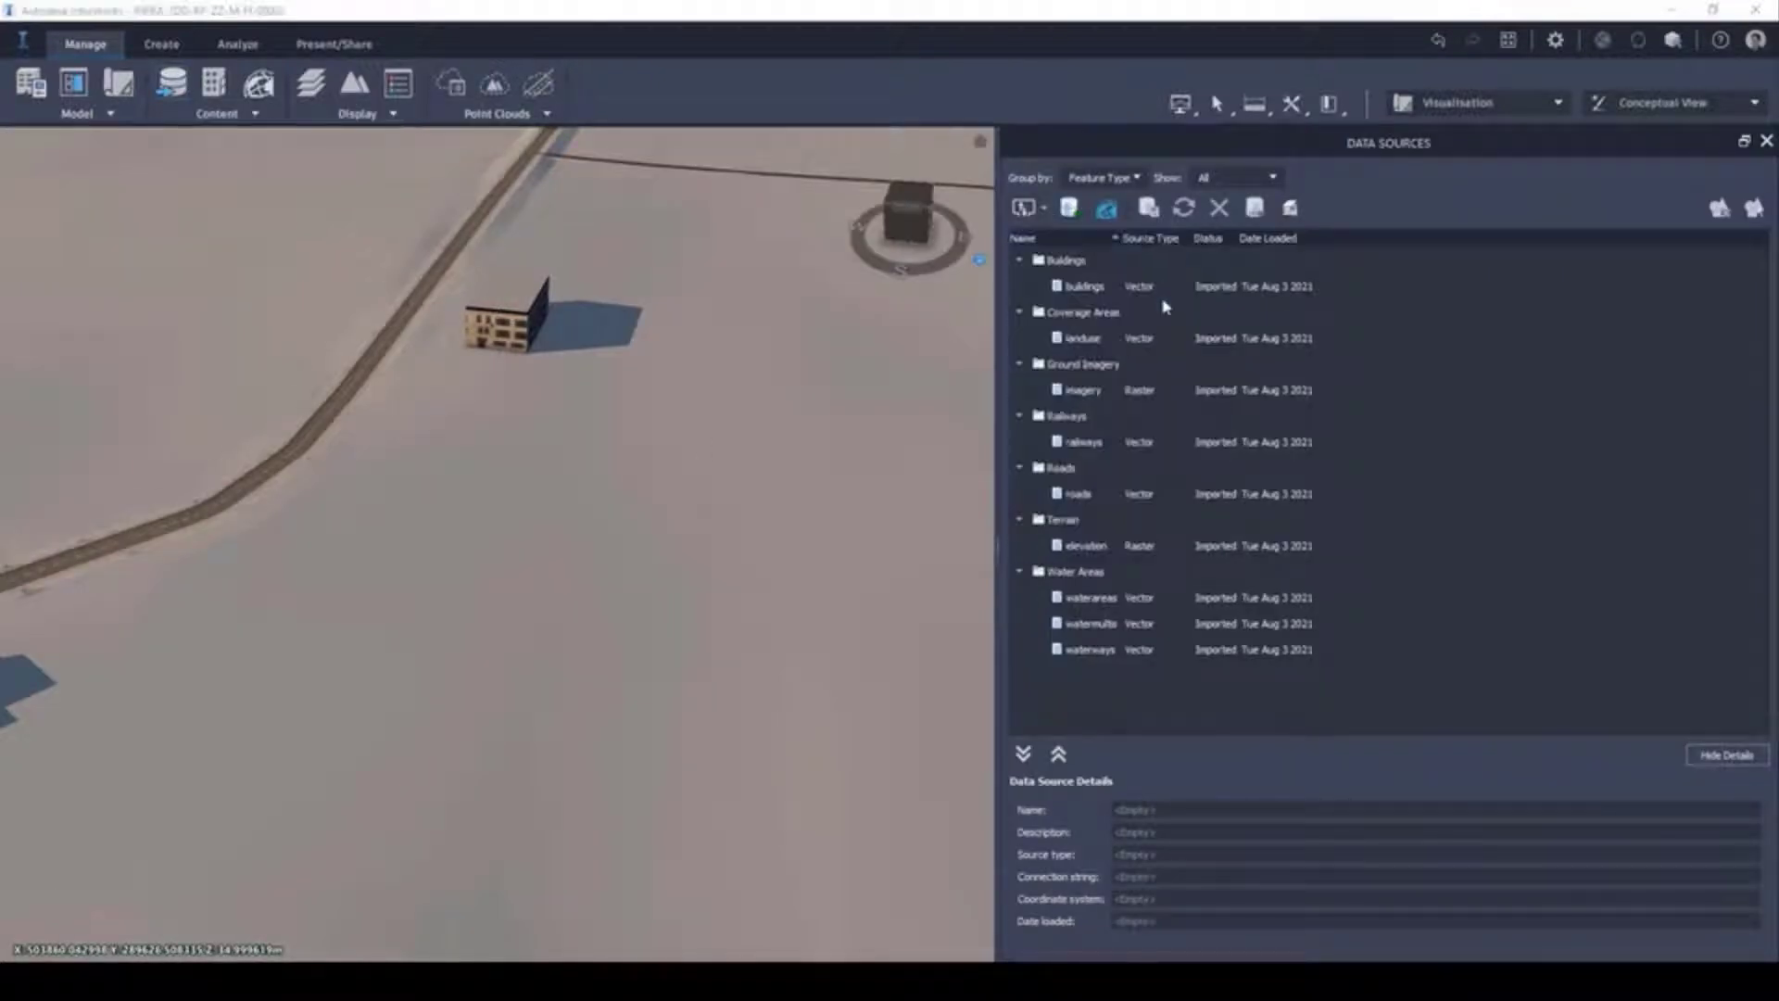
pyautogui.moveTo(636, 129); pyautogui.dragTo(740, 130)
pyautogui.click(519, 196)
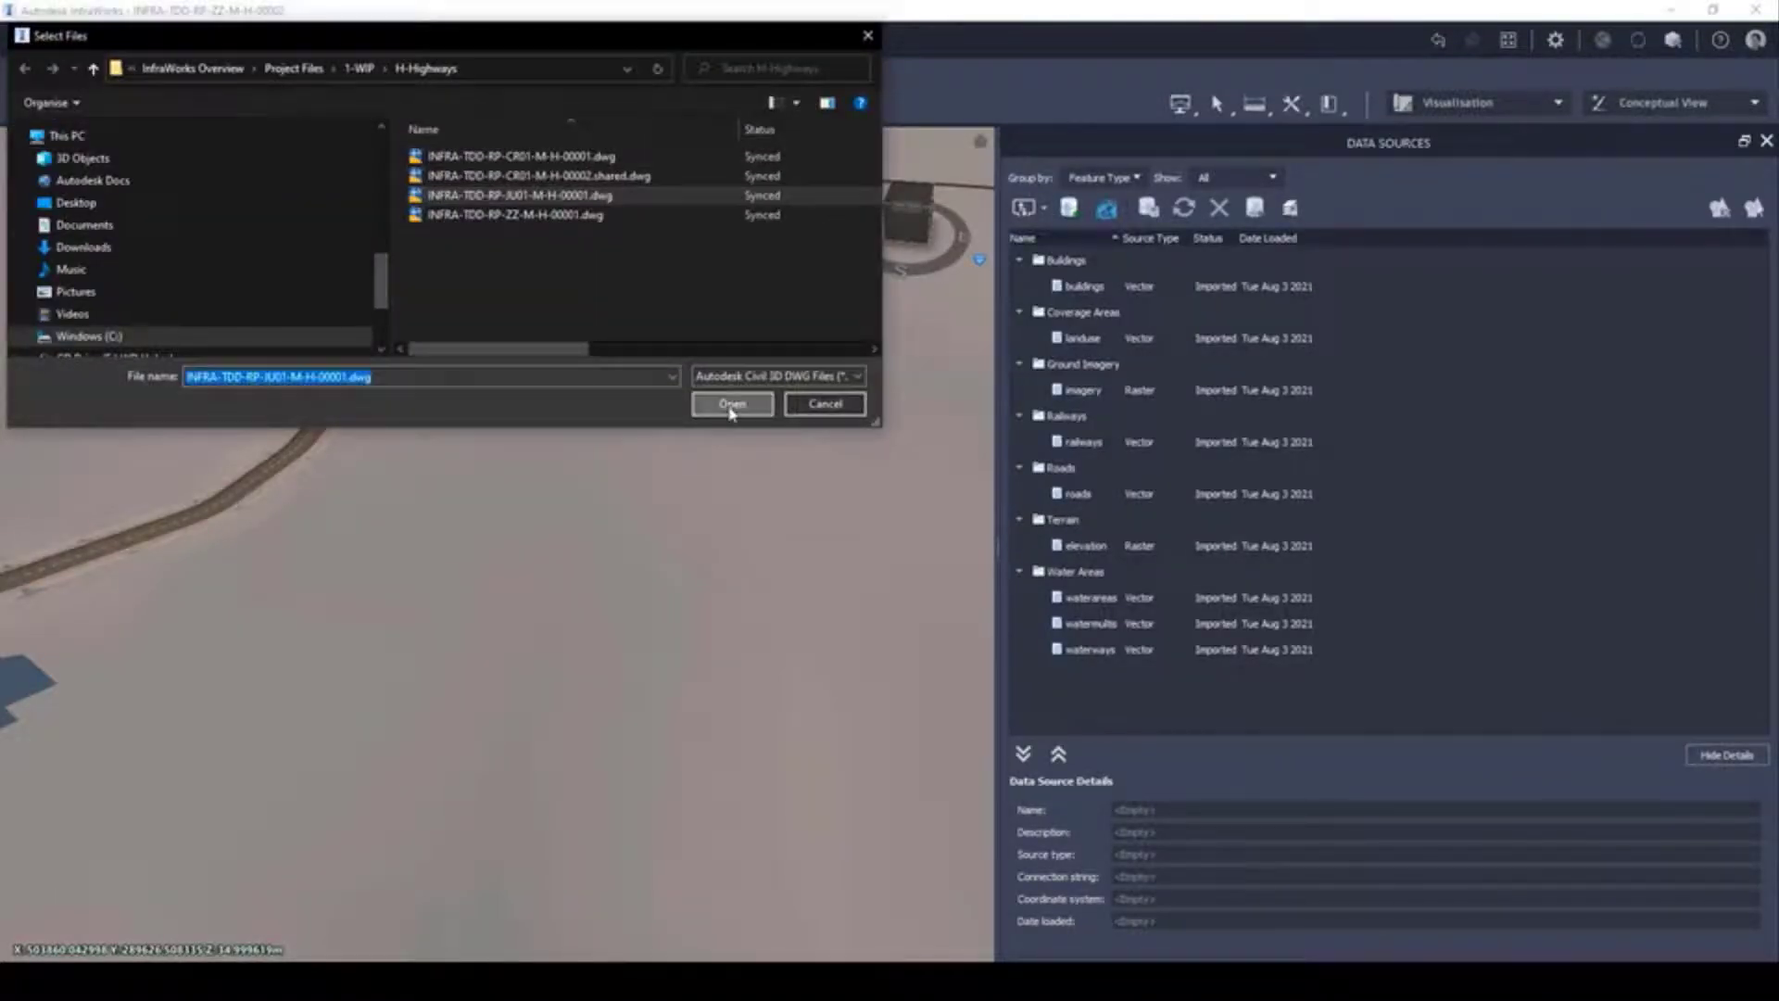
pyautogui.click(732, 404)
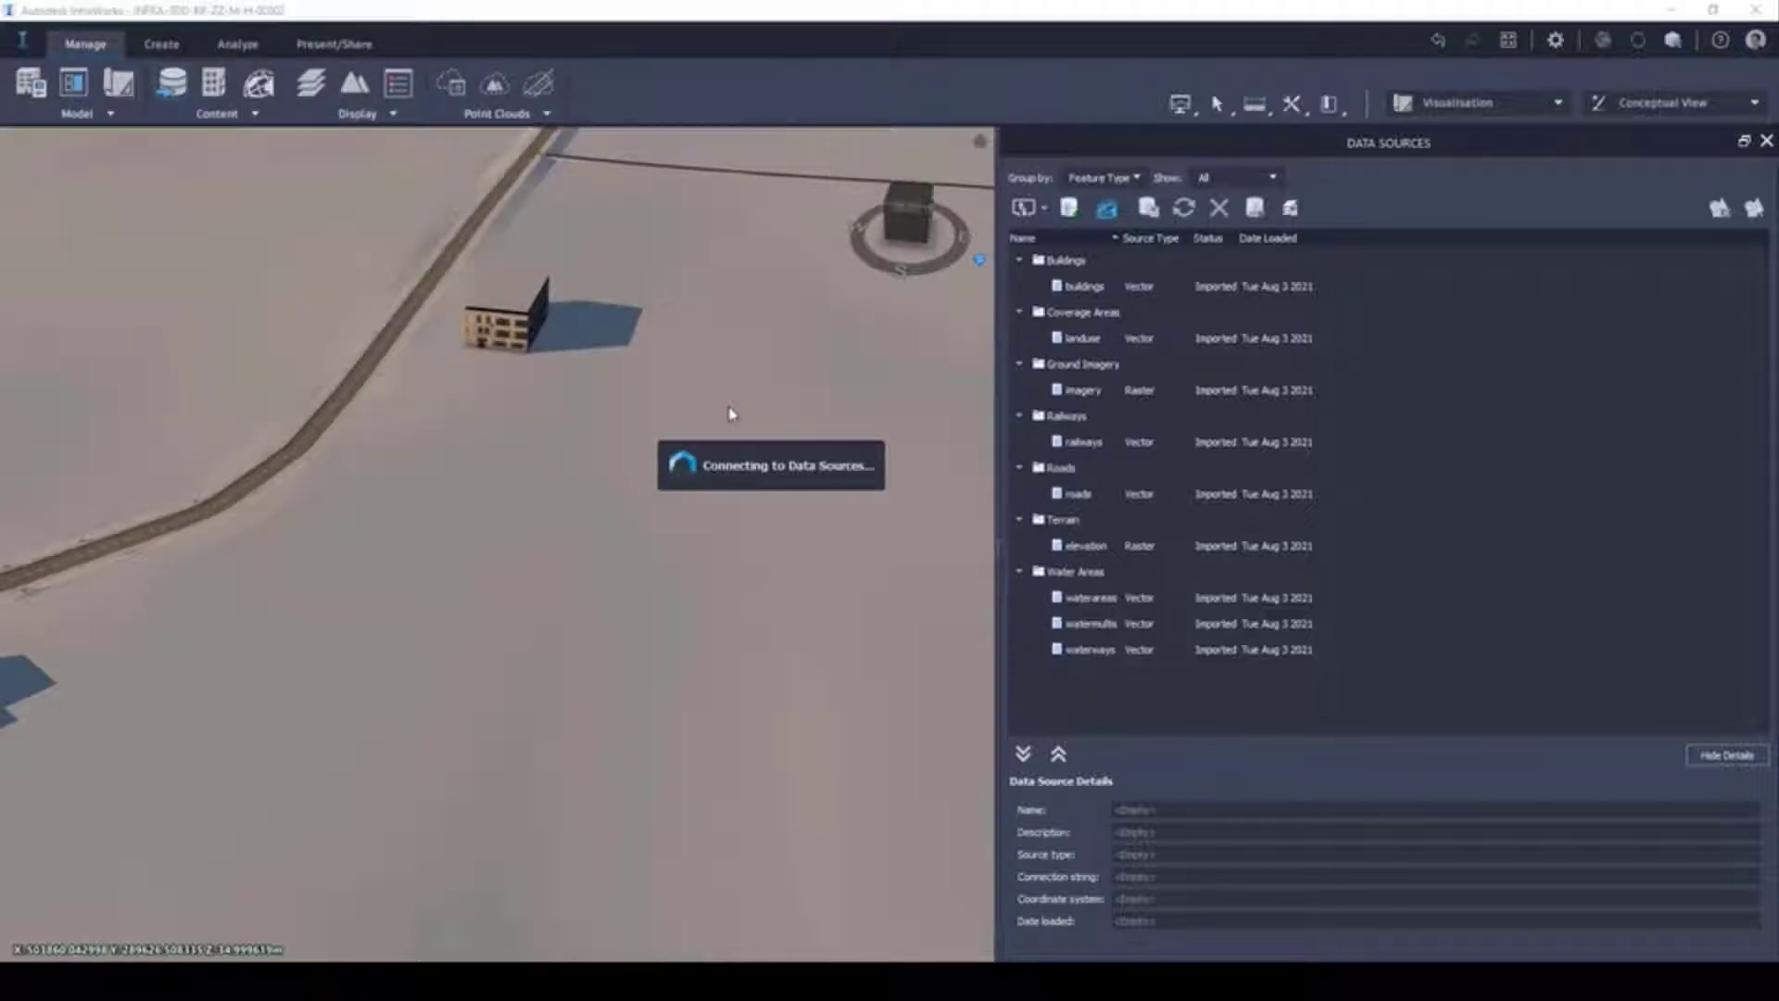
pyautogui.click(716, 306)
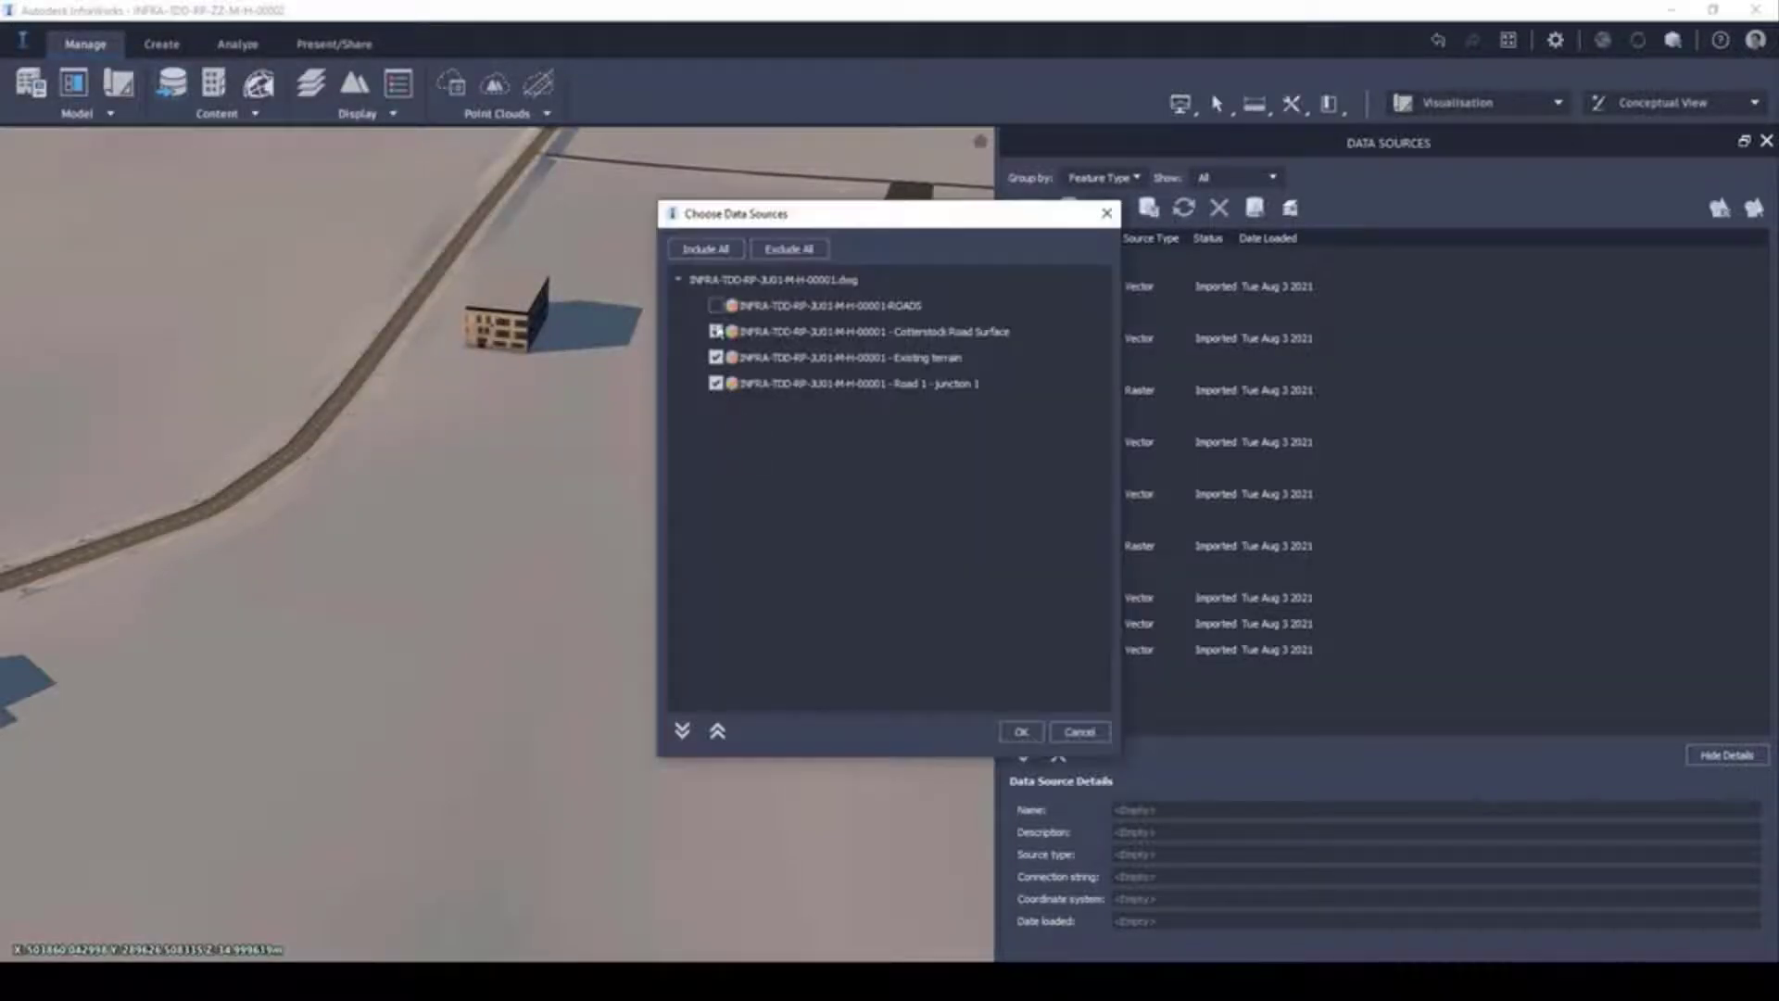
pyautogui.click(1021, 731)
# Configure the new terrain source, then close and refresh it
pyautogui.rightClick(1090, 545)
pyautogui.click(1191, 565)
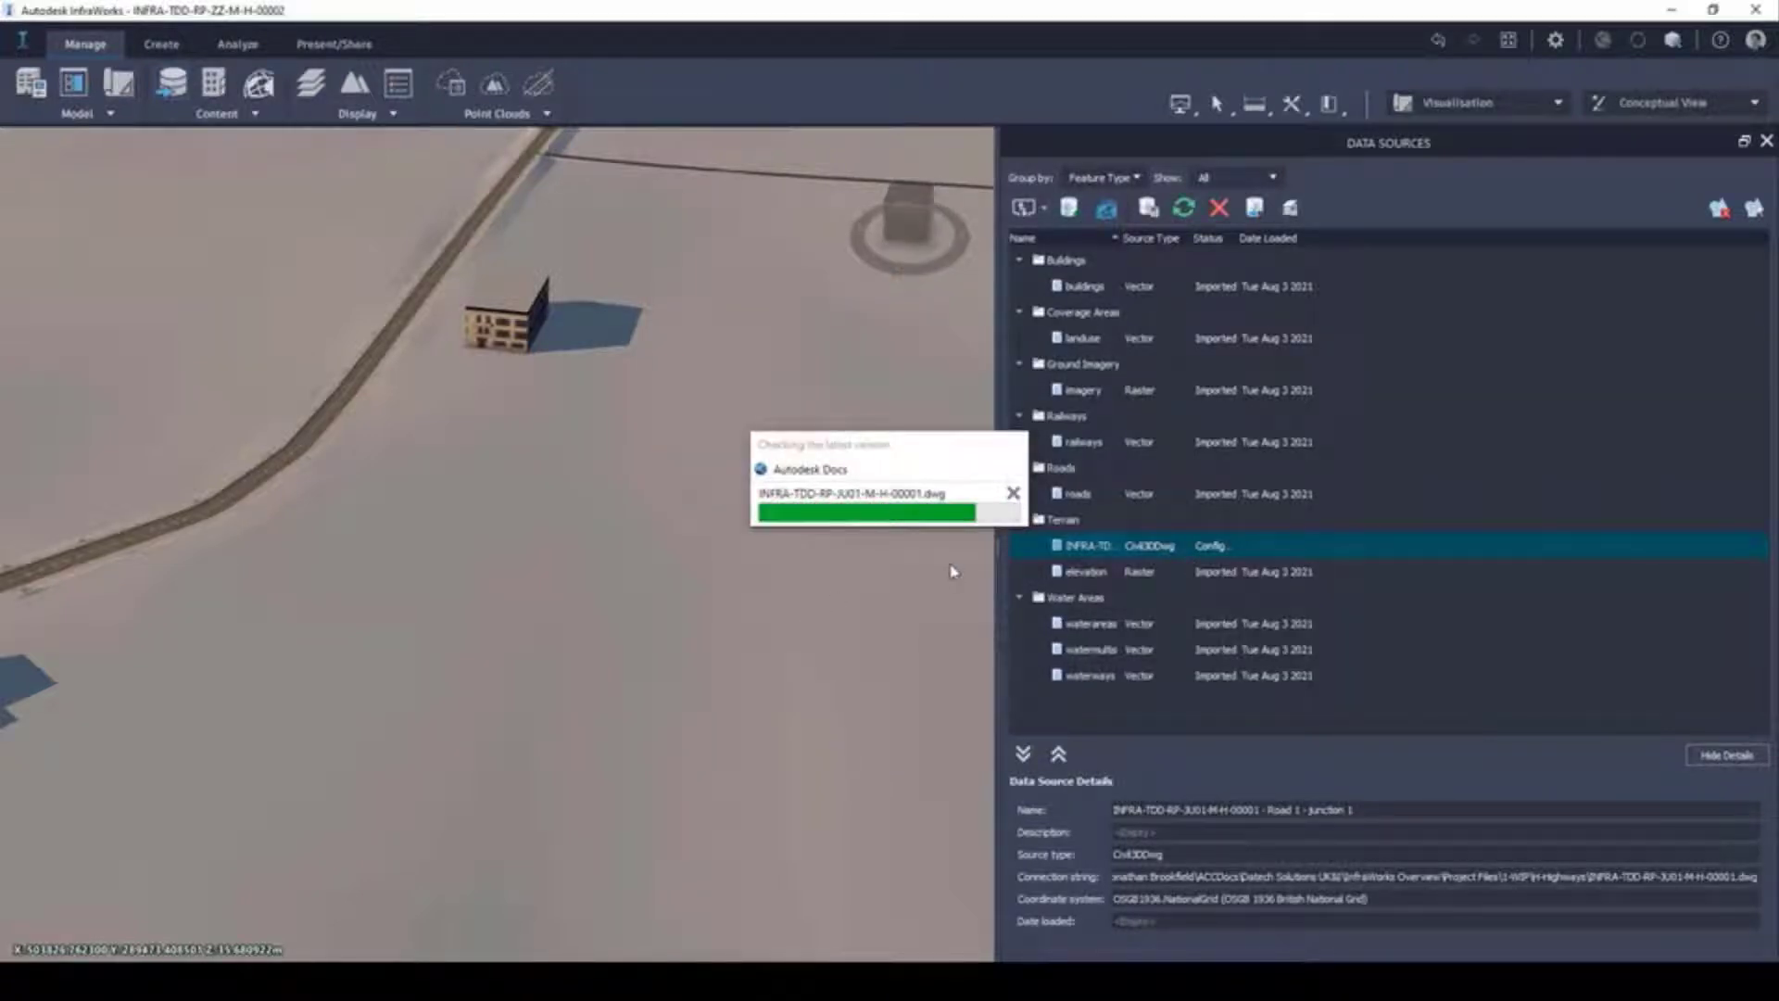
pyautogui.click(1019, 854)
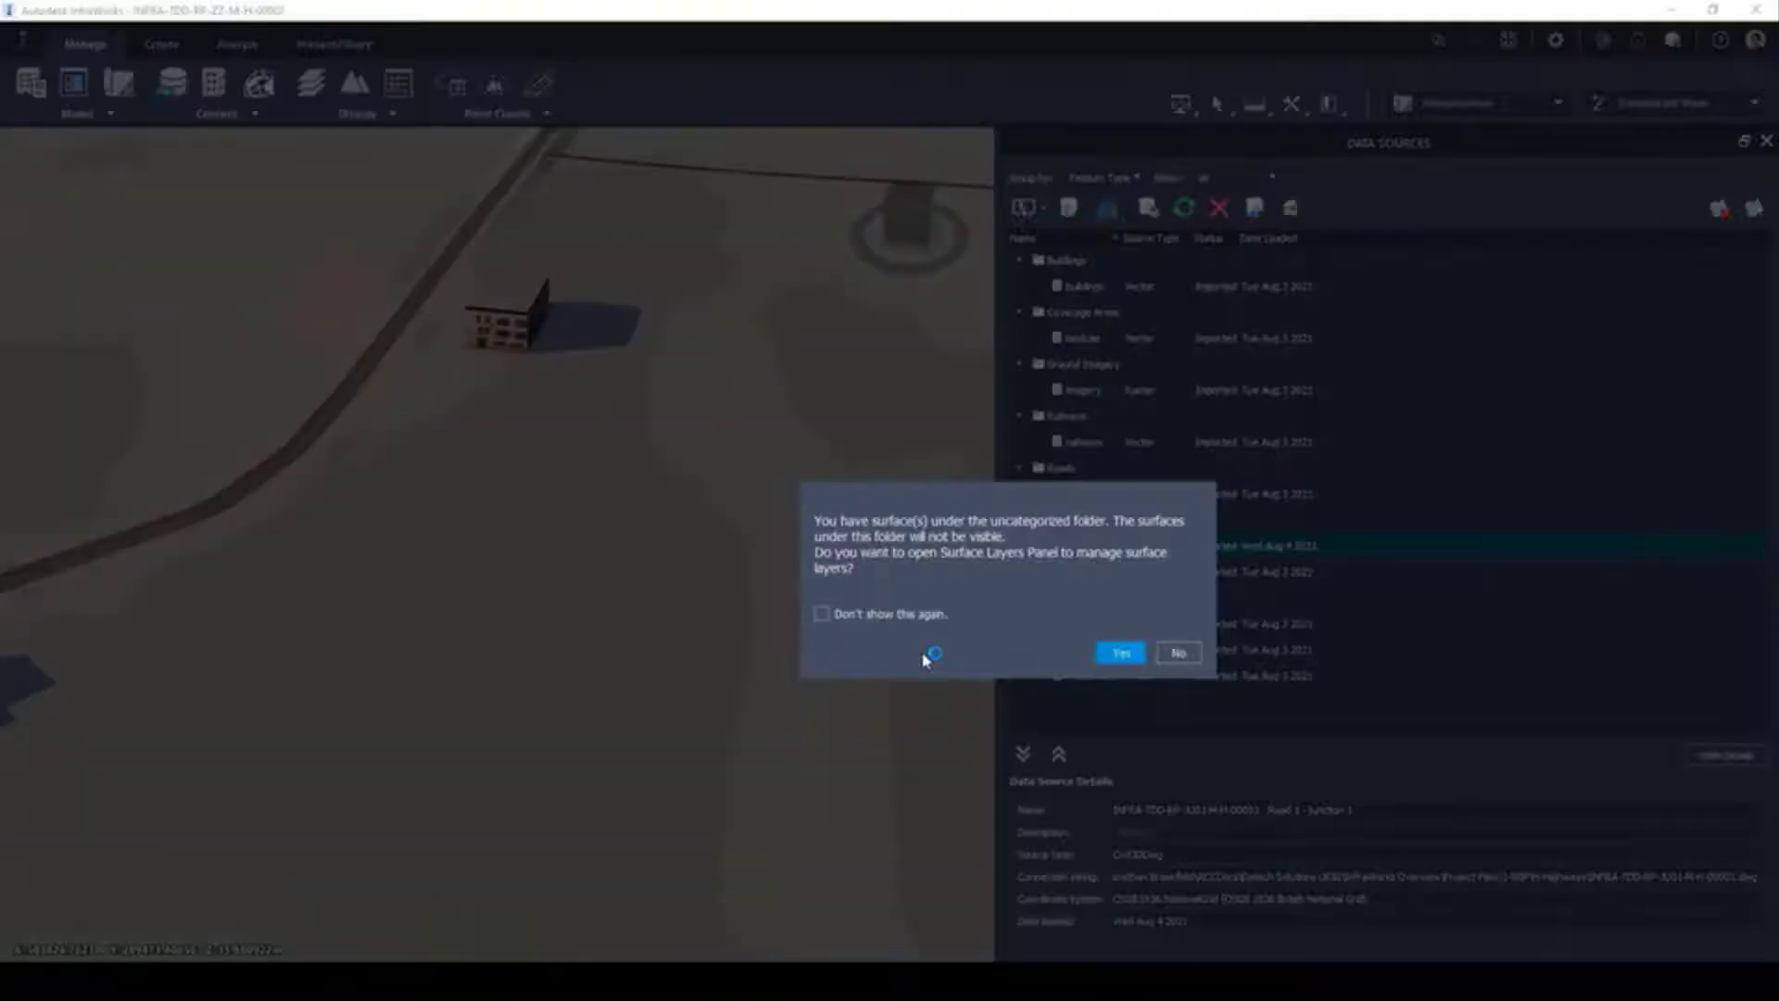
# Enable Road 1 - junction 1 in the Ground Surface layers and apply the change
pyautogui.click(1098, 652)
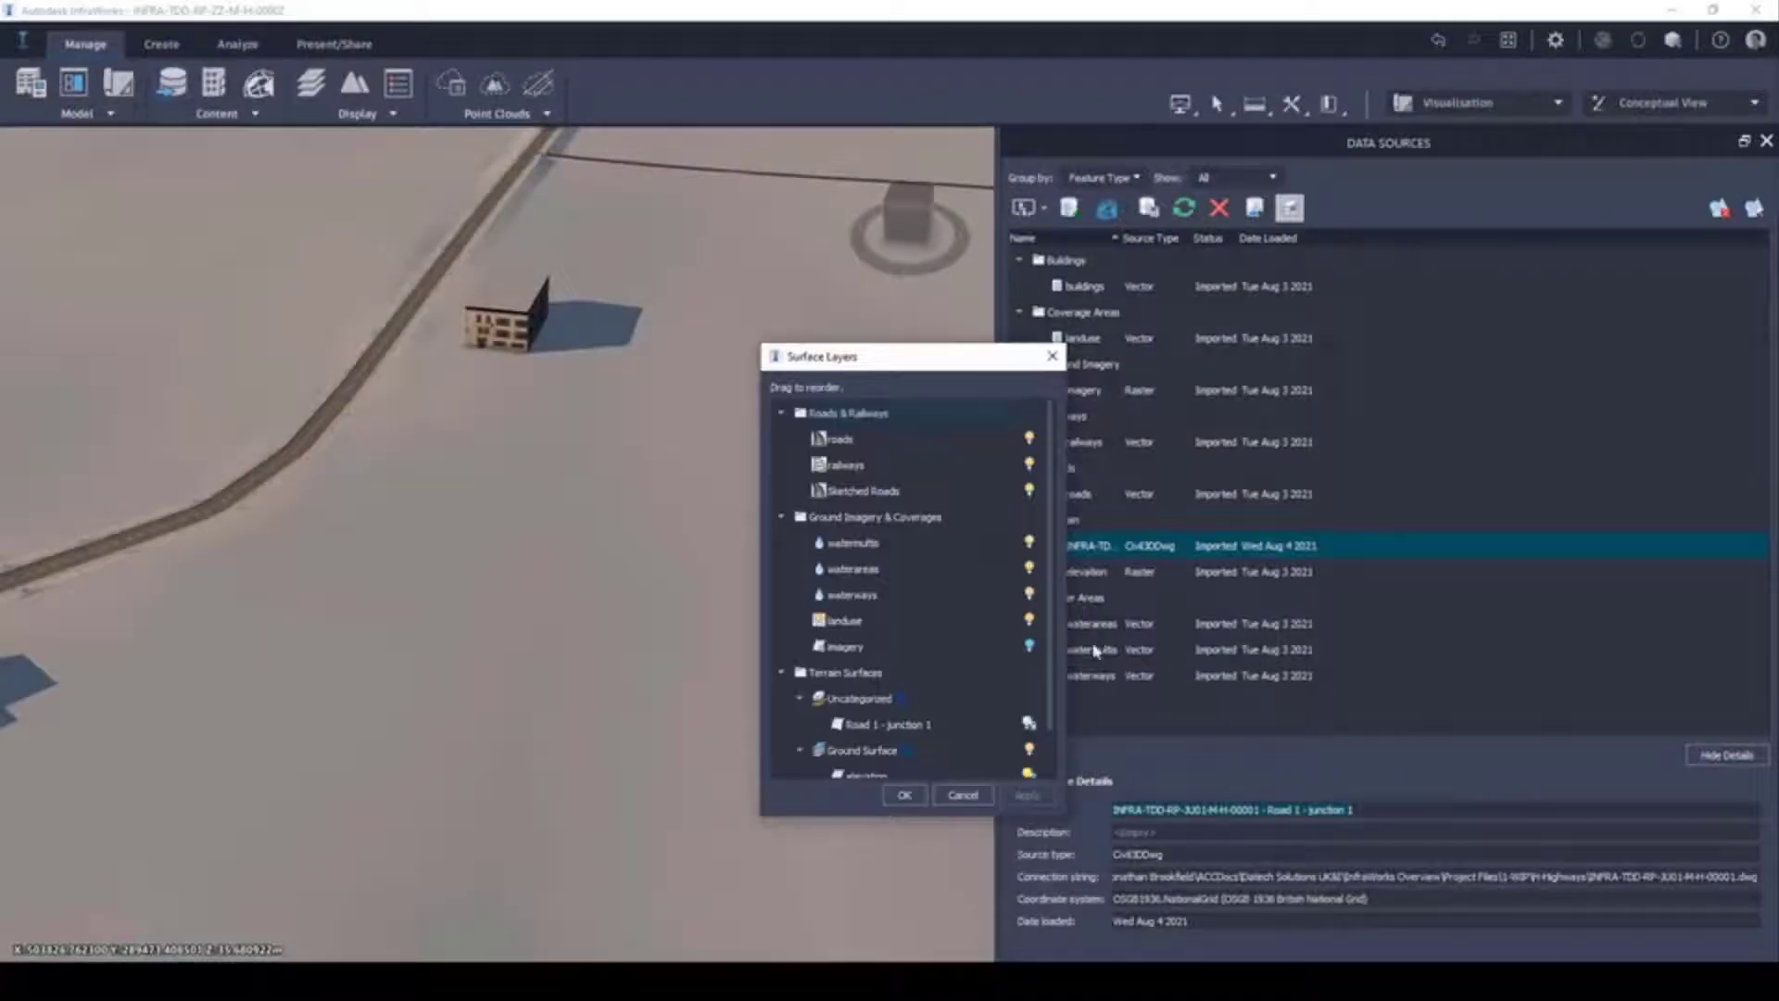
pyautogui.moveTo(880, 352); pyautogui.dragTo(730, 259)
pyautogui.scroll(-2, 799, 555)
pyautogui.moveTo(712, 583); pyautogui.dragTo(737, 616)
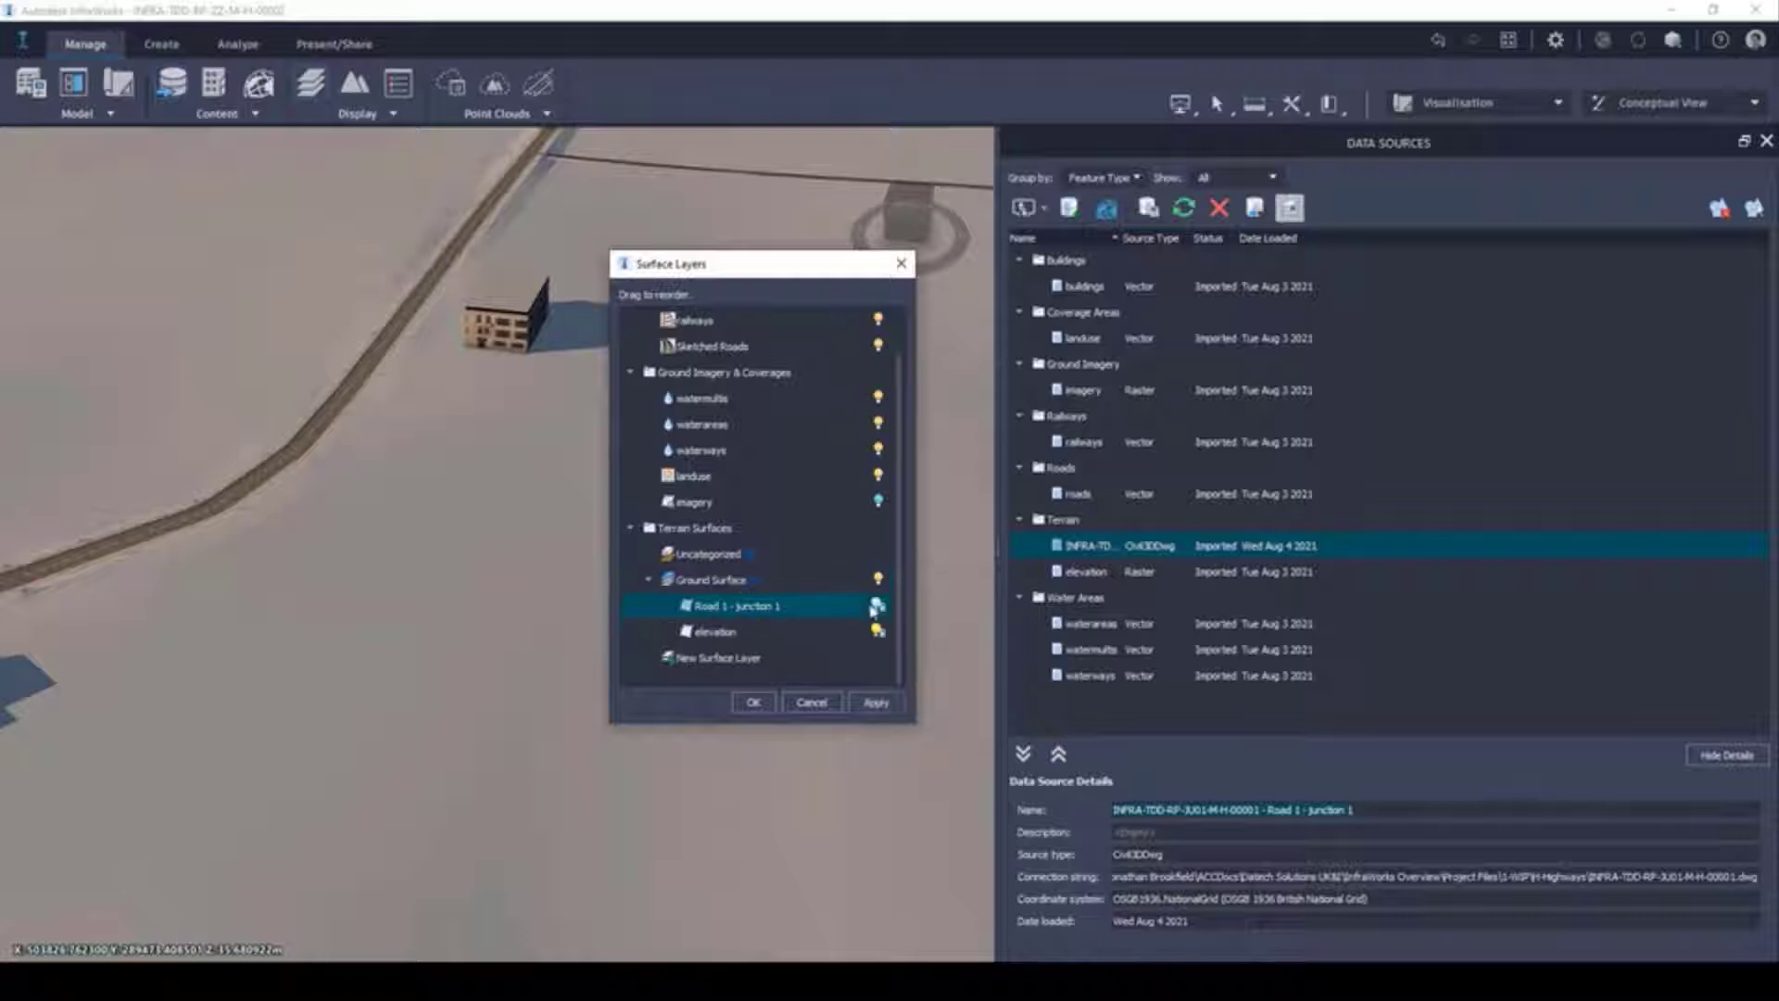
pyautogui.click(874, 608)
pyautogui.click(754, 703)
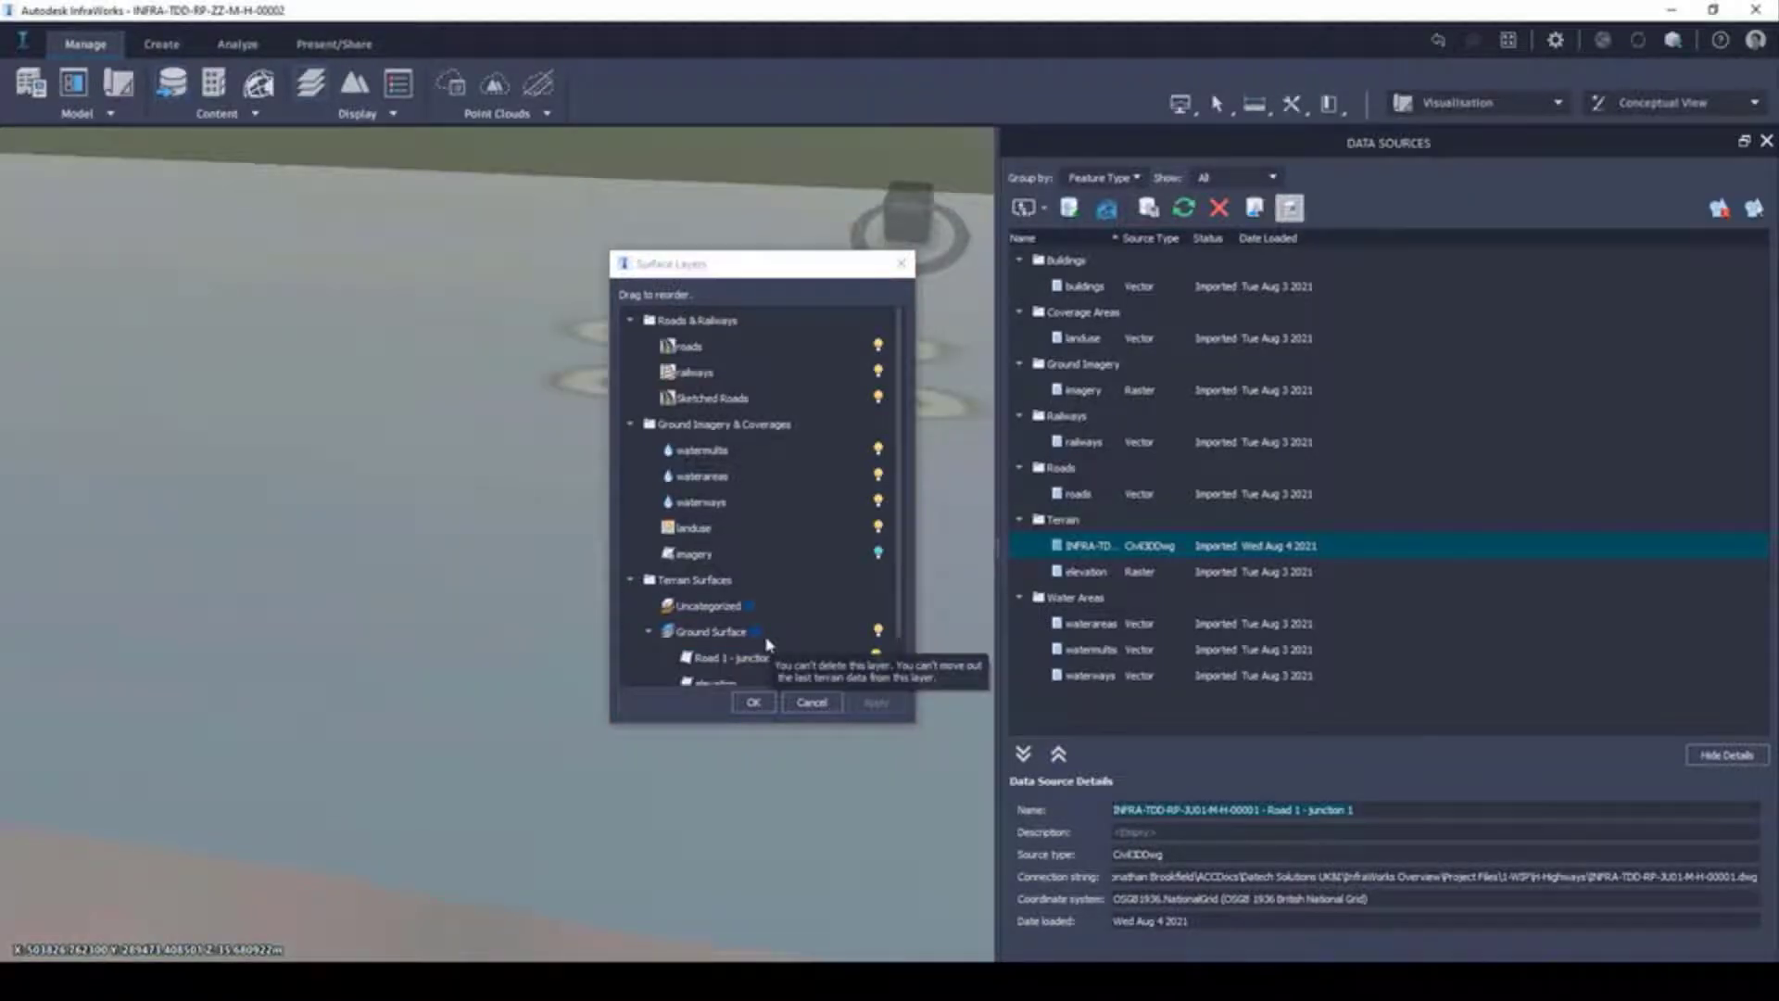
pyautogui.click(754, 703)
pyautogui.scroll(3, 568, 524)
pyautogui.moveTo(568, 525); pyautogui.dragTo(602, 567)
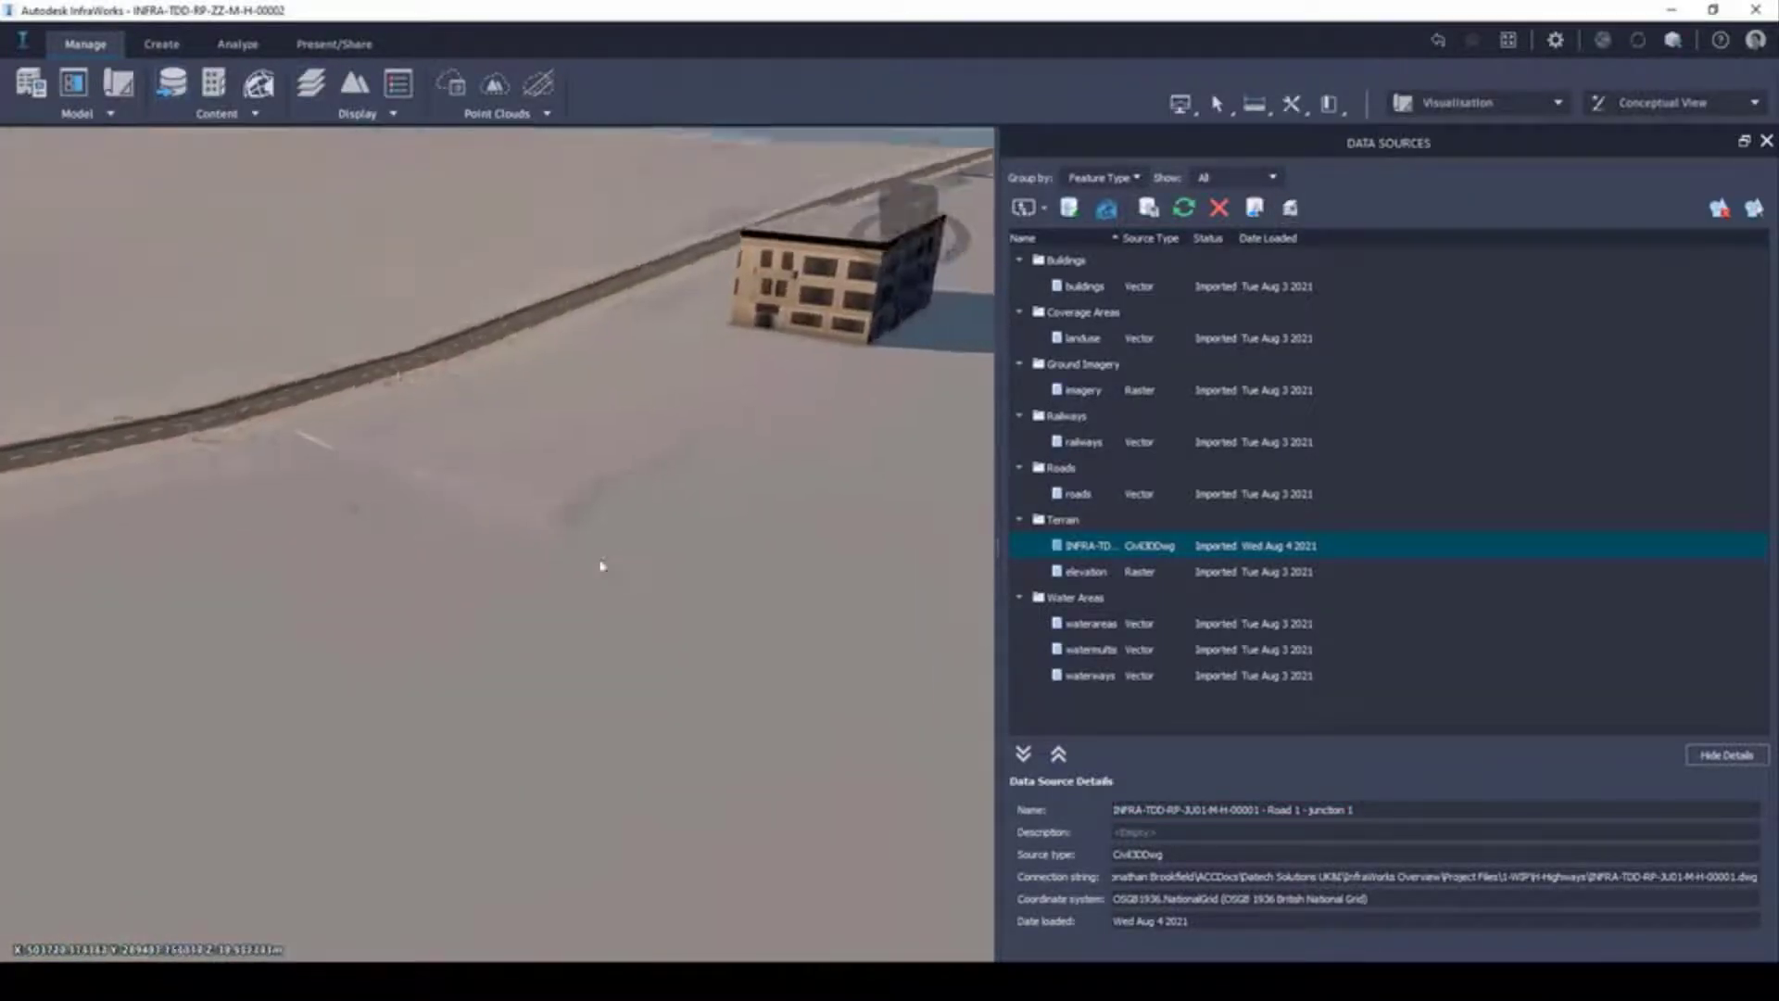
# Add INFRA-TDD-RP-CR01-M-H-00001.dwg, importing only the Road 1 - crossing 1 surface
pyautogui.click(1024, 207)
pyautogui.click(1142, 302)
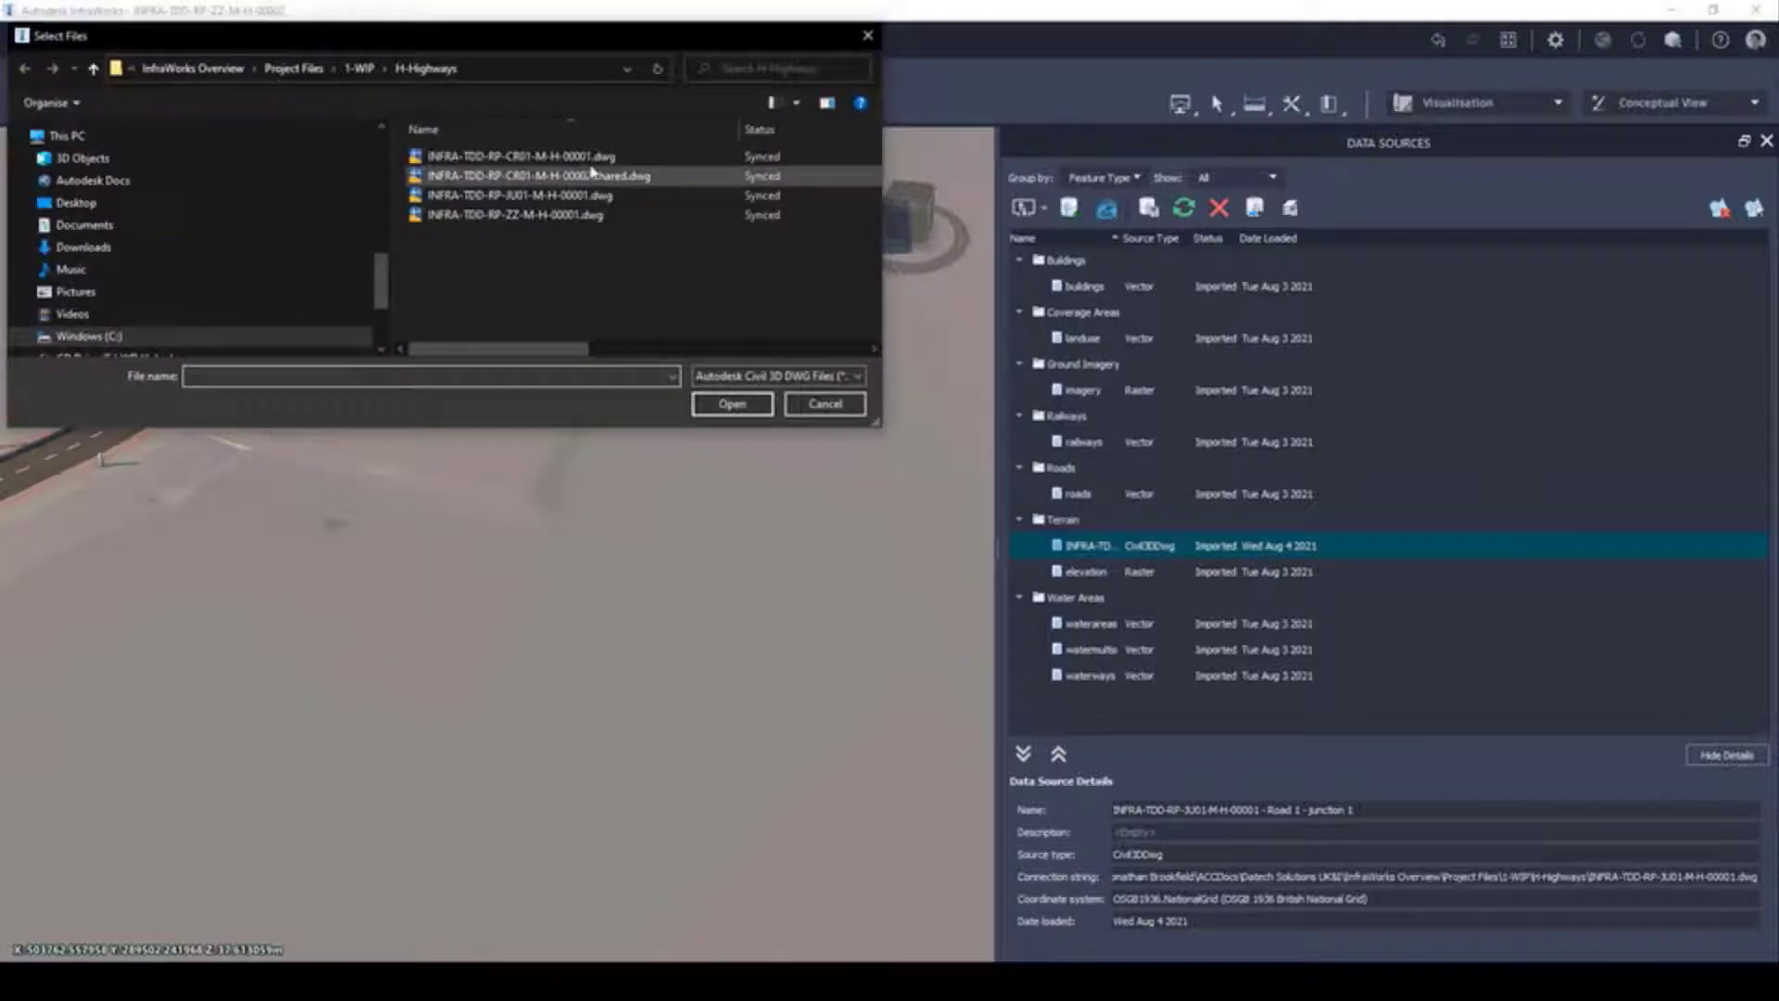
pyautogui.click(589, 158)
pyautogui.click(752, 404)
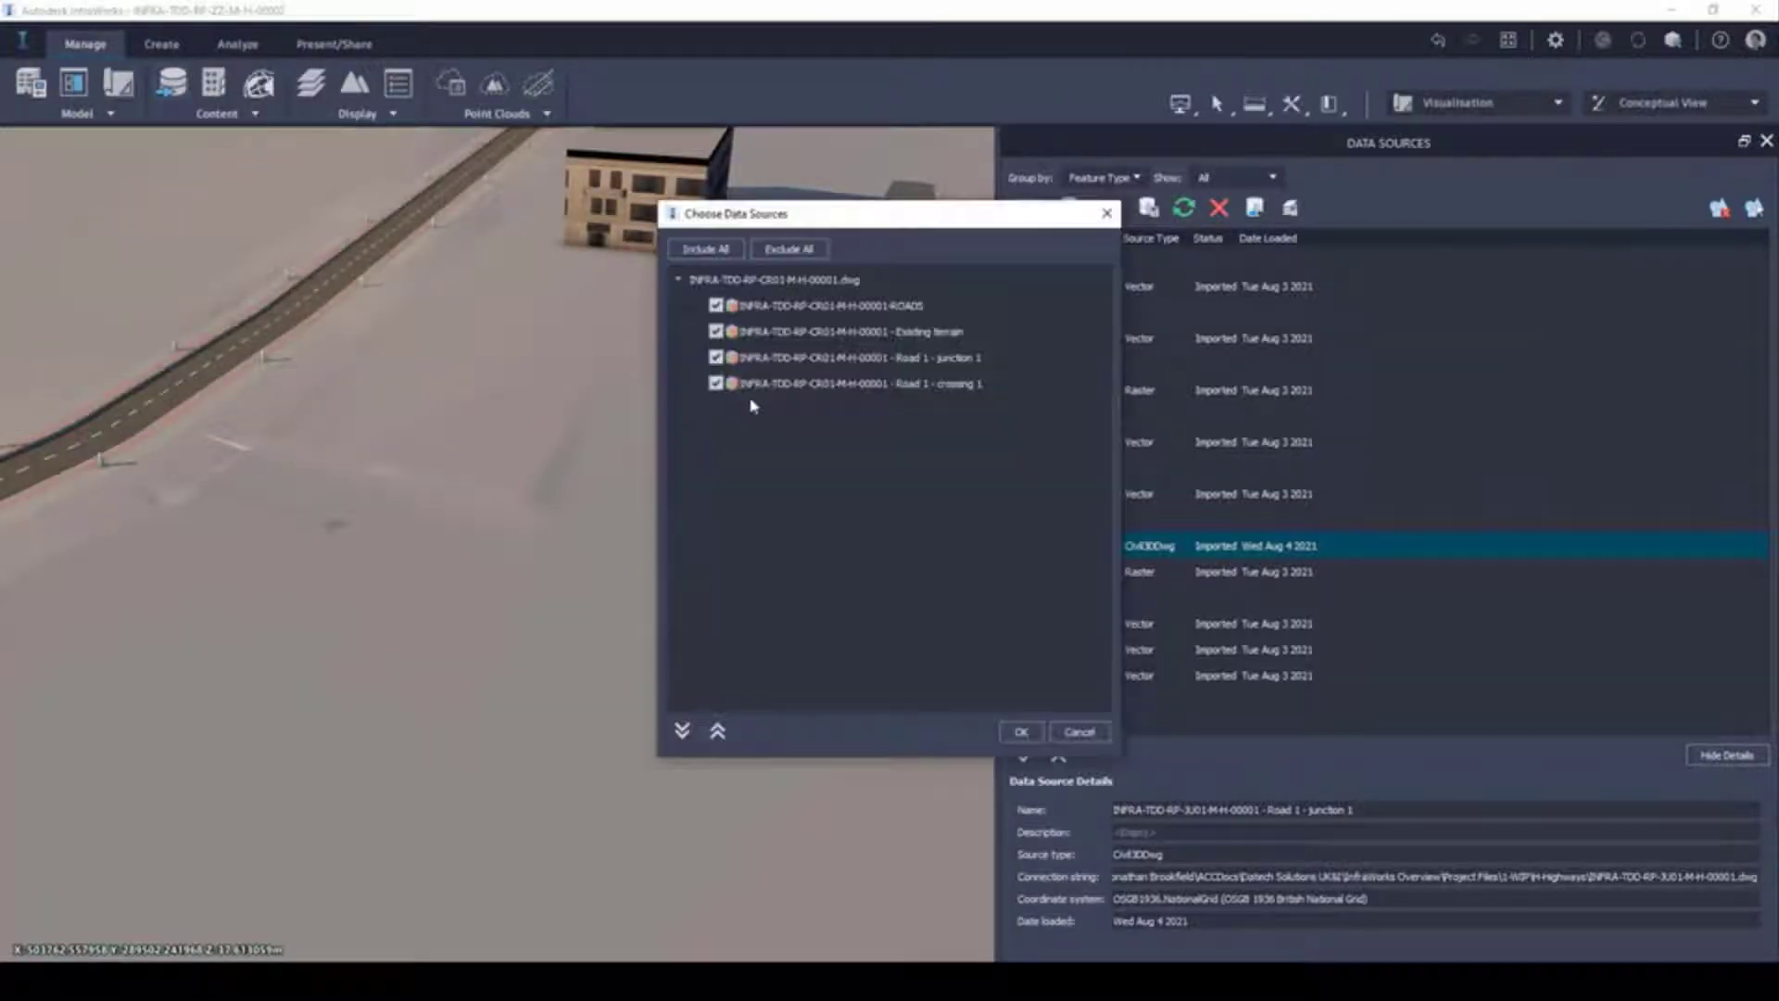
pyautogui.click(715, 306)
pyautogui.click(715, 331)
pyautogui.click(716, 357)
pyautogui.click(1020, 731)
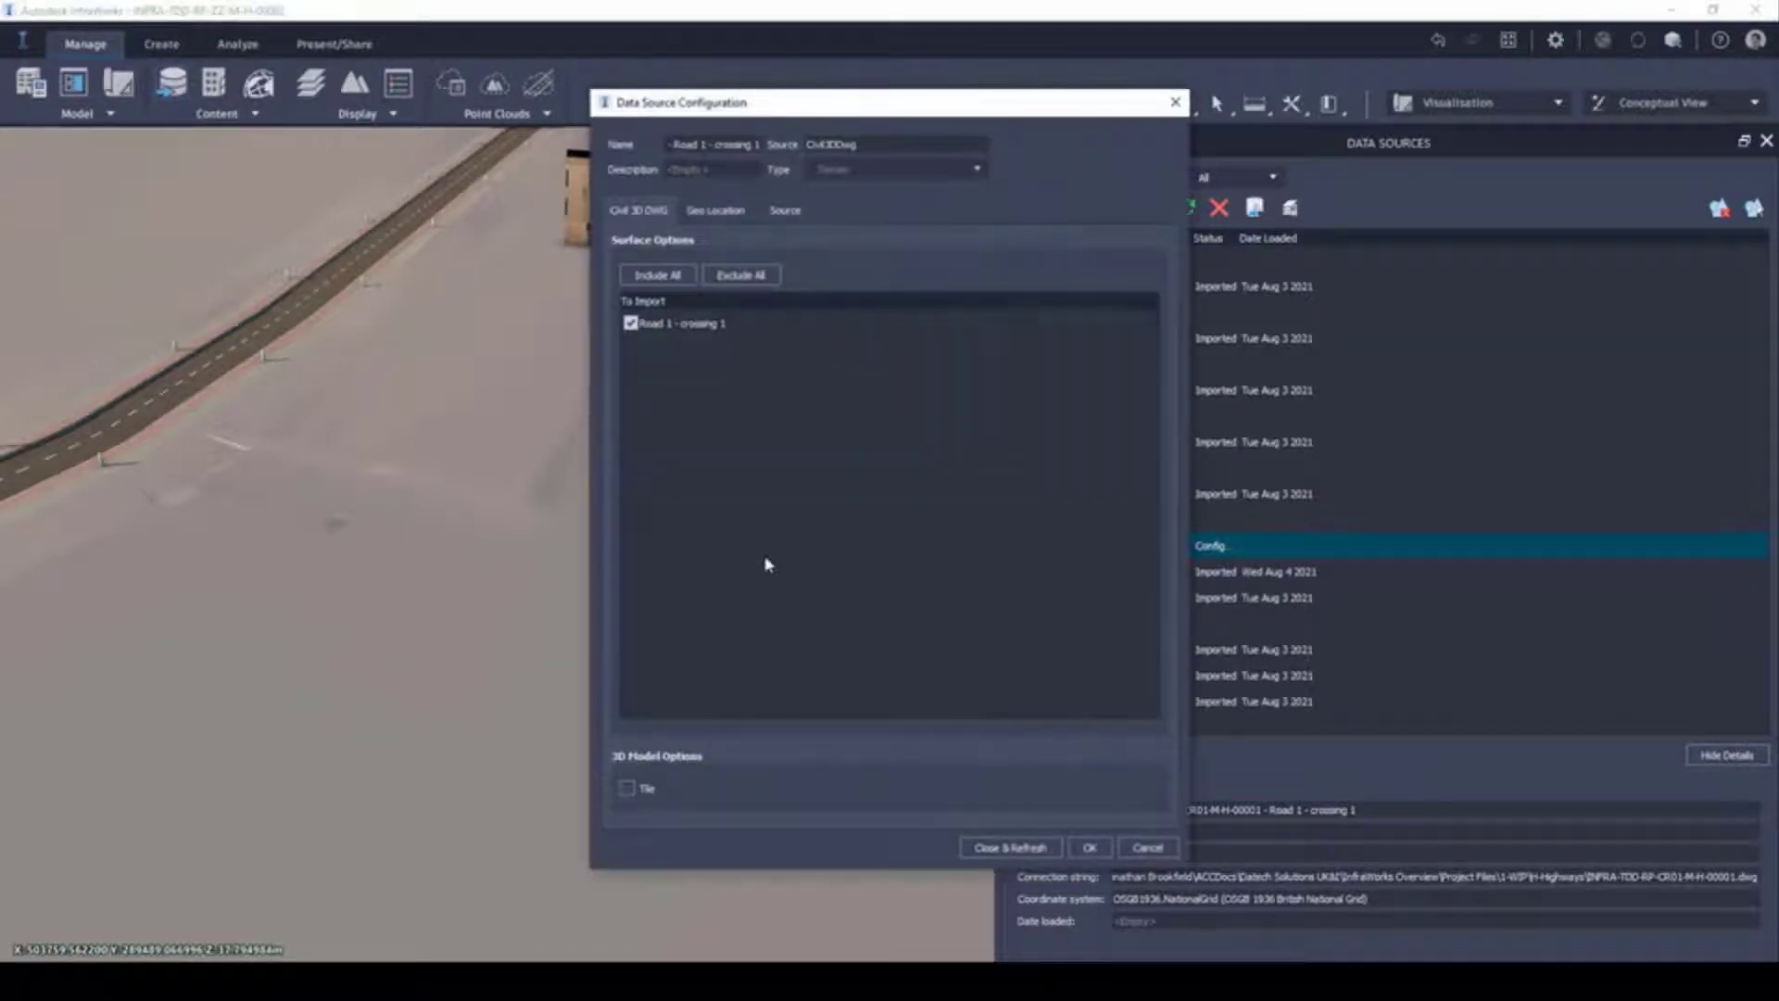
# Refresh the crossing source and include Road 1 - crossing 1 in the Ground Surface layers
pyautogui.click(996, 848)
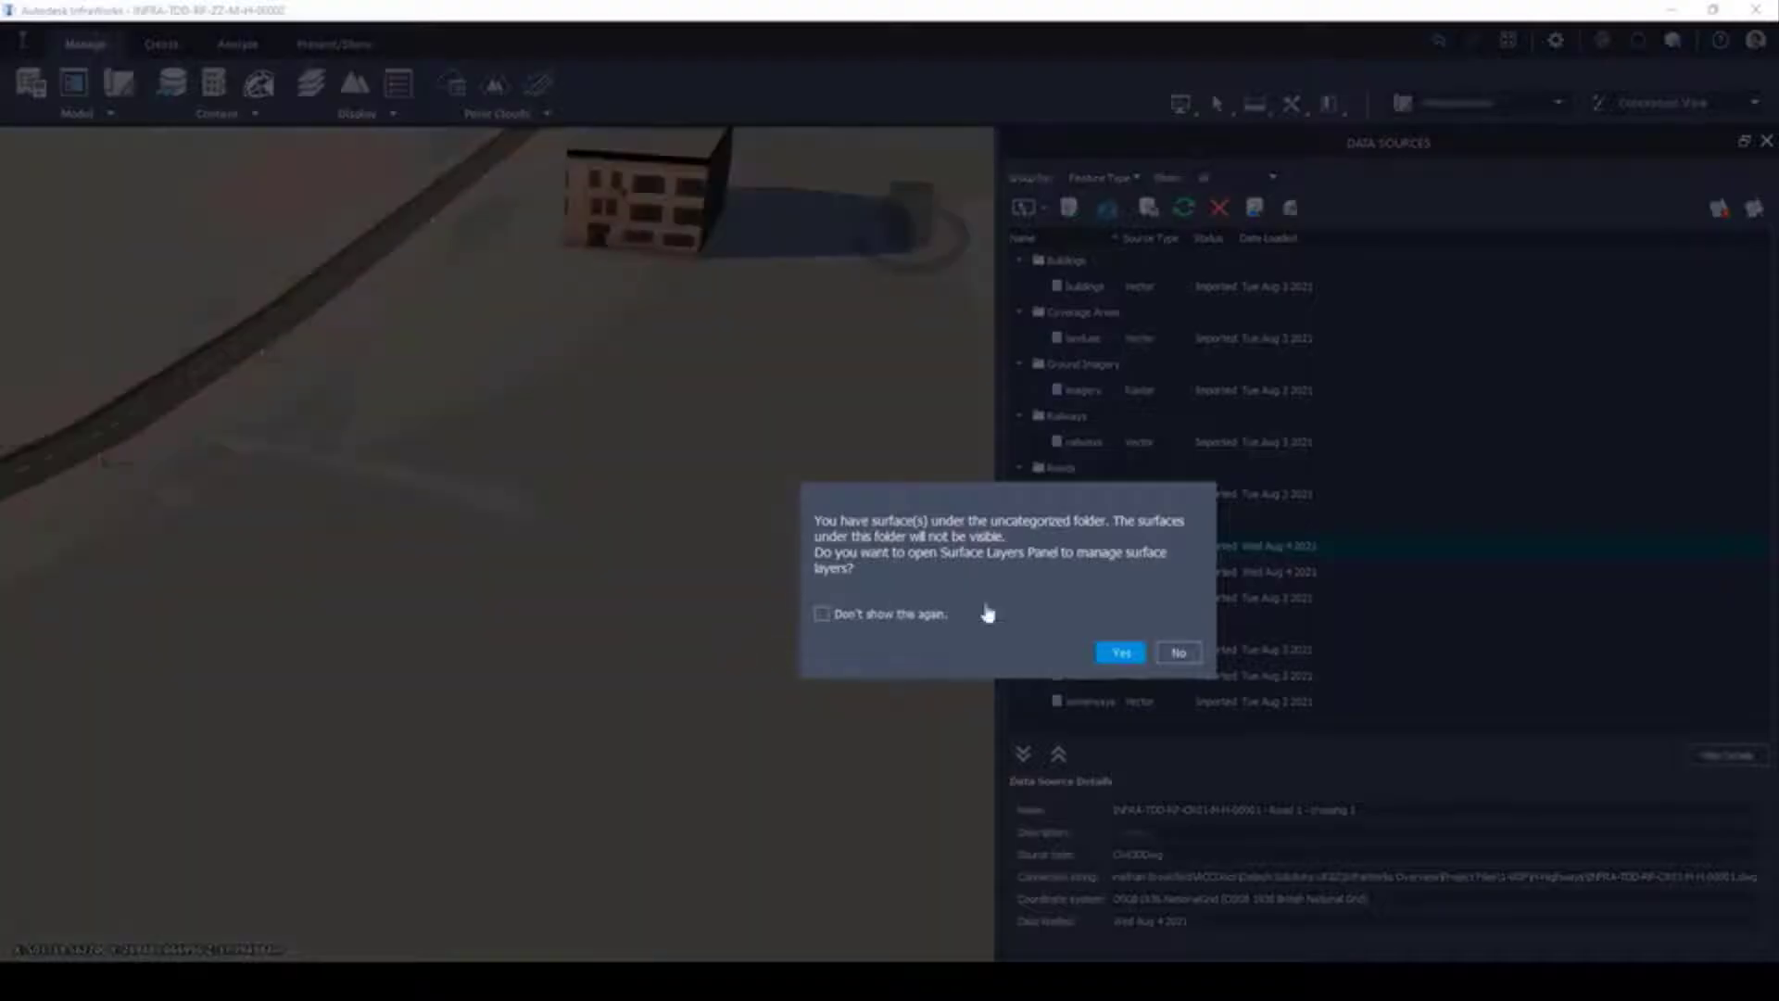
pyautogui.click(1121, 653)
pyautogui.scroll(-2, 816, 602)
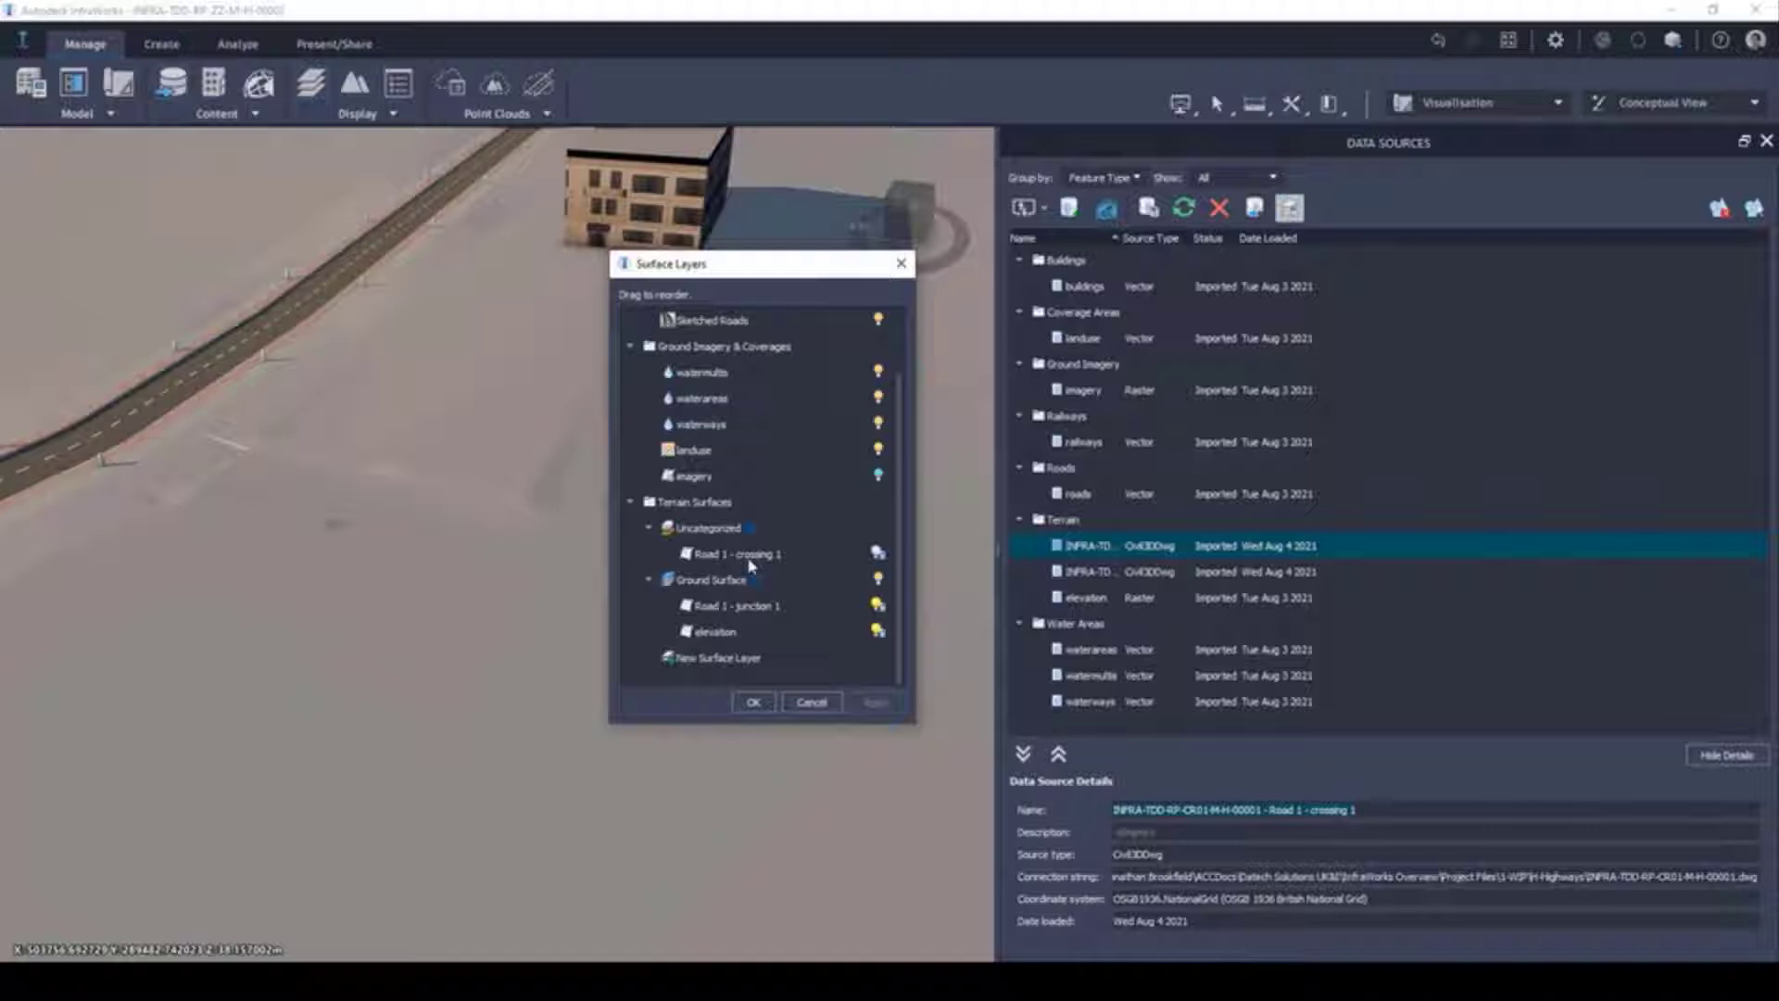
pyautogui.click(875, 701)
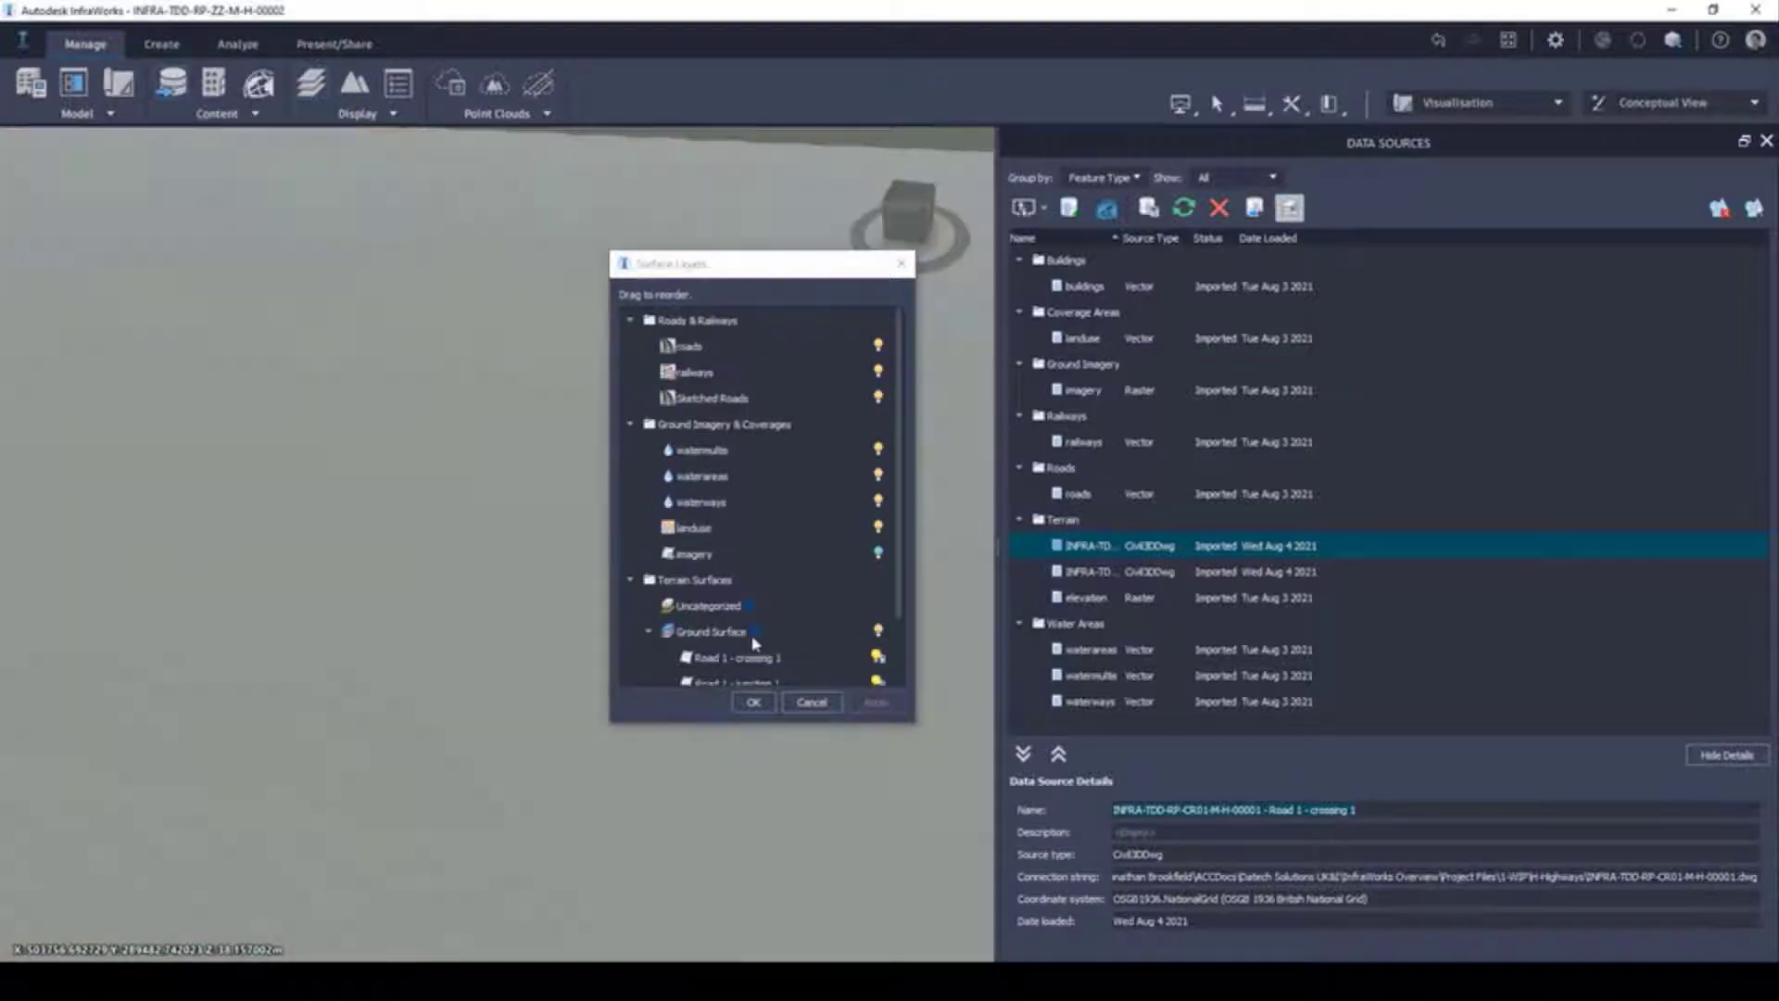
pyautogui.click(755, 702)
pyautogui.moveTo(822, 723); pyautogui.dragTo(396, 535)
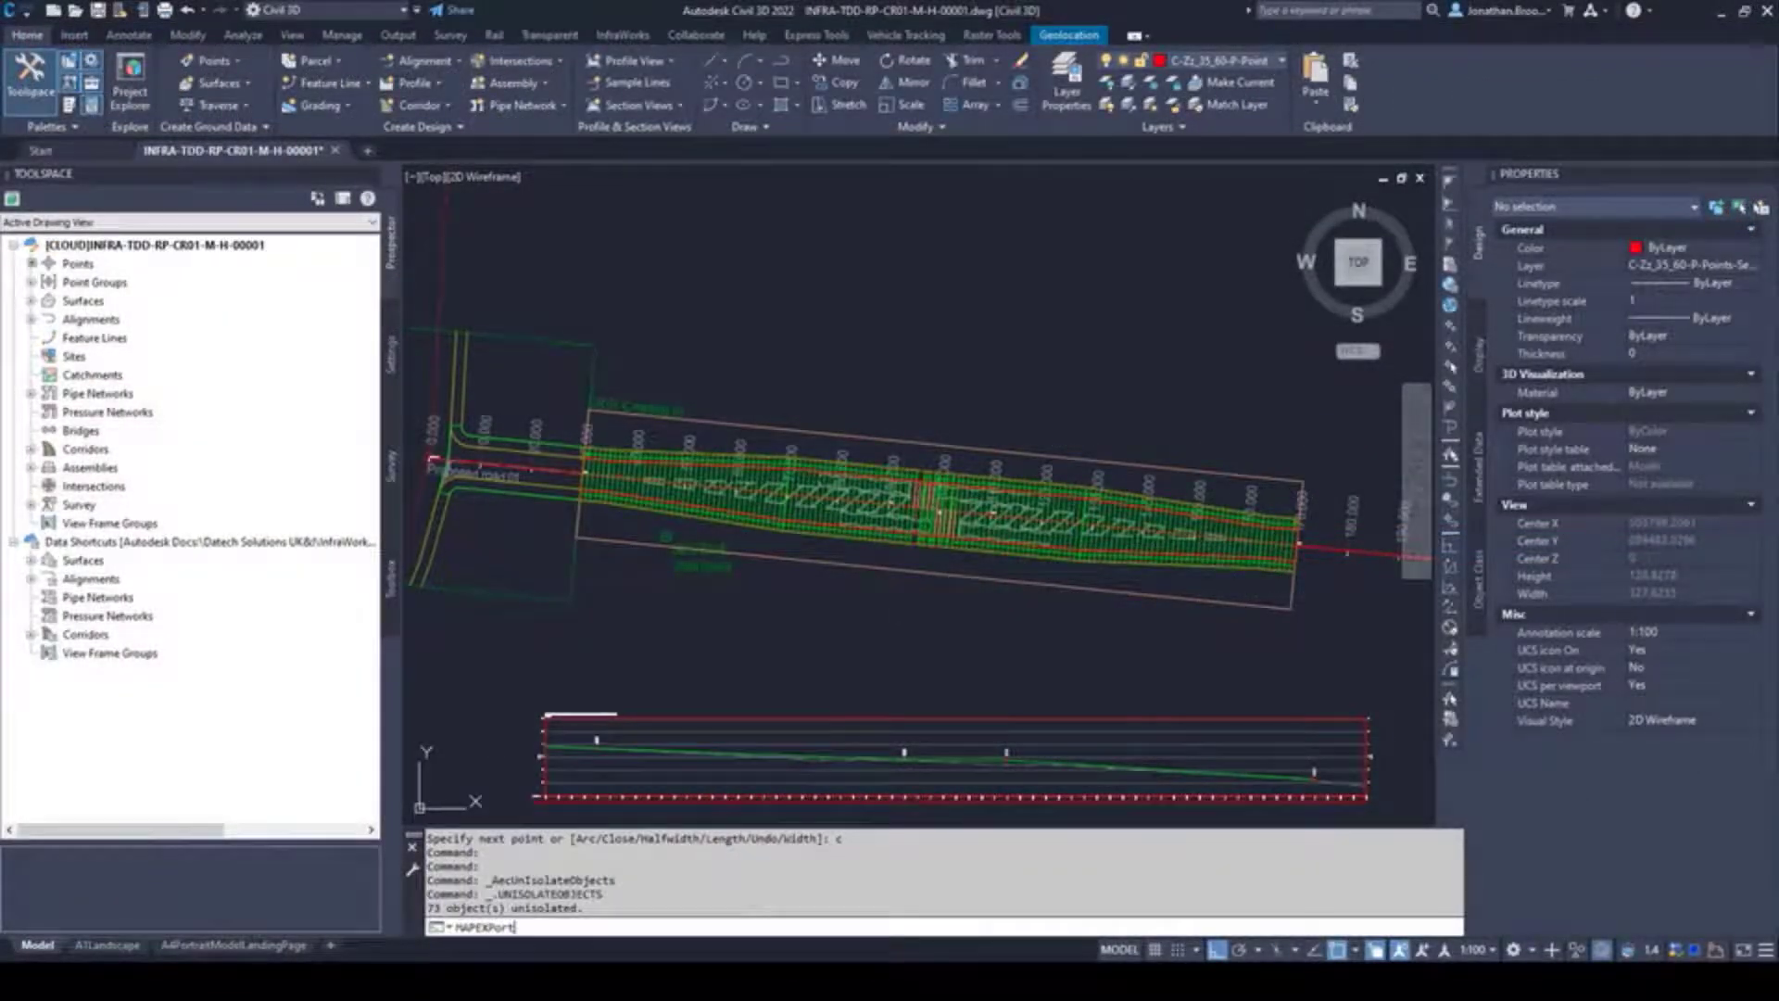
# Set the export target to shapefile INFRA-TDD-RP-CR01-M-H-00004.shp in 1-WIP\H-Highways
pyautogui.press('Return')
pyautogui.click(895, 349)
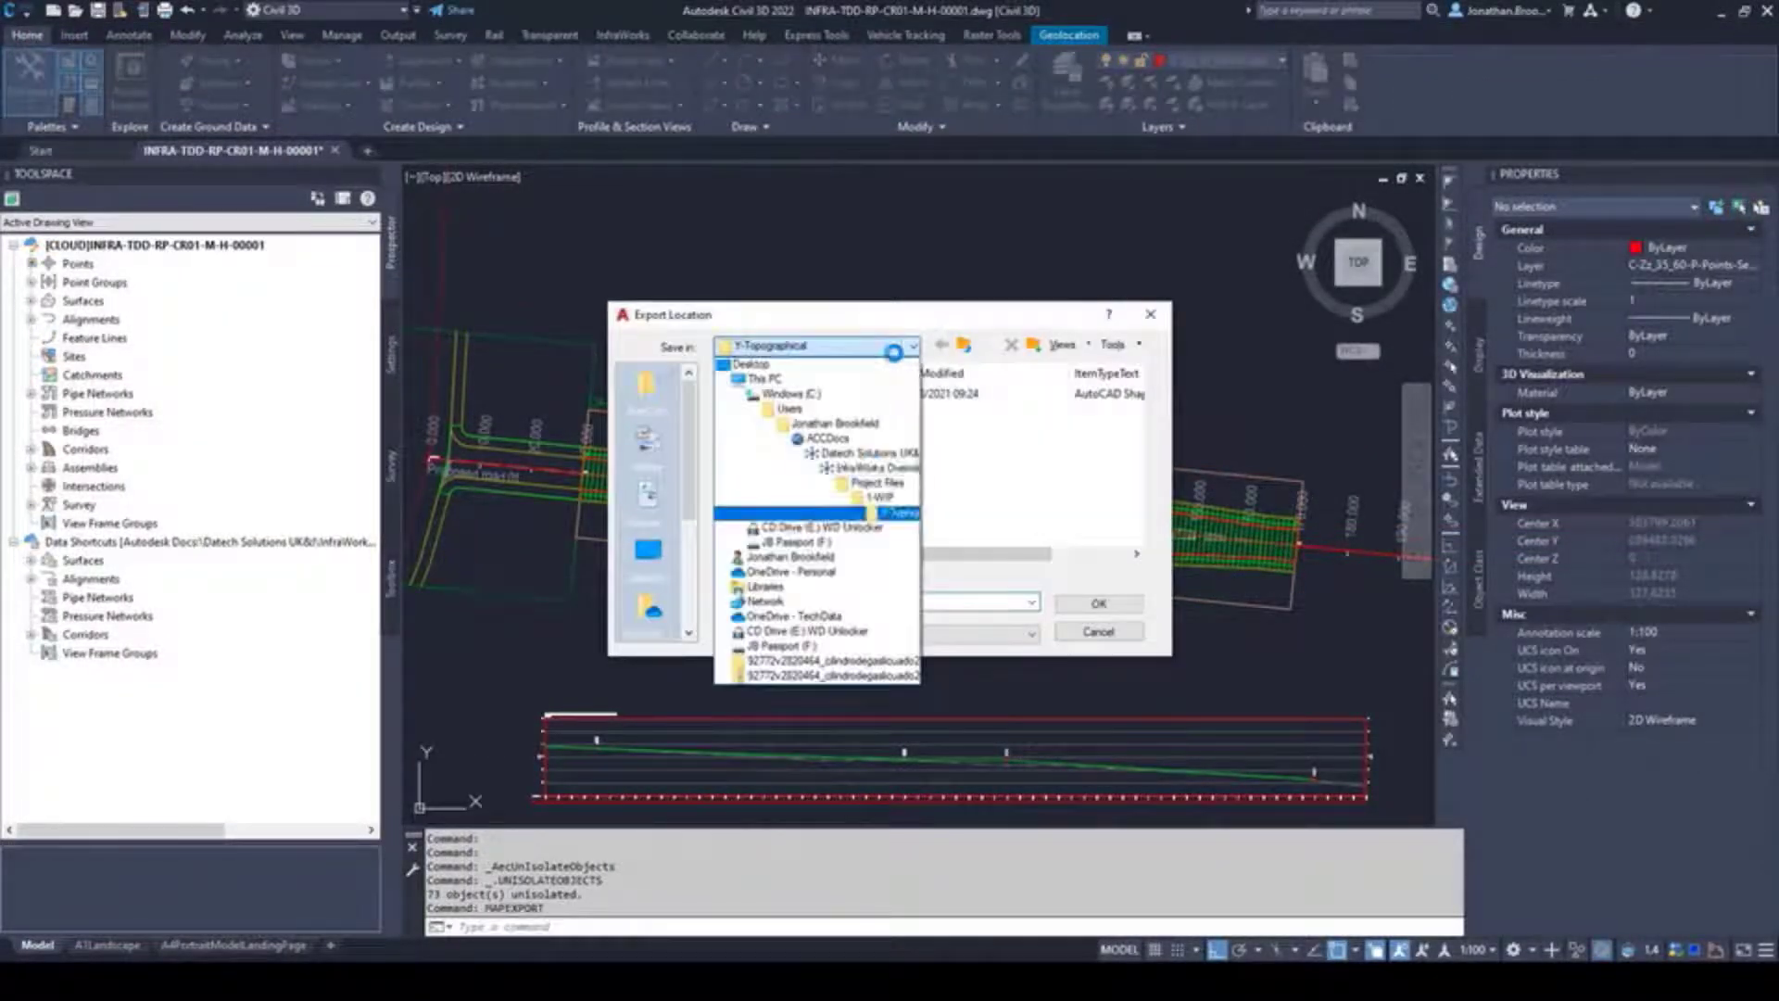
pyautogui.click(871, 489)
pyautogui.doubleClick(782, 410)
pyautogui.click(829, 601)
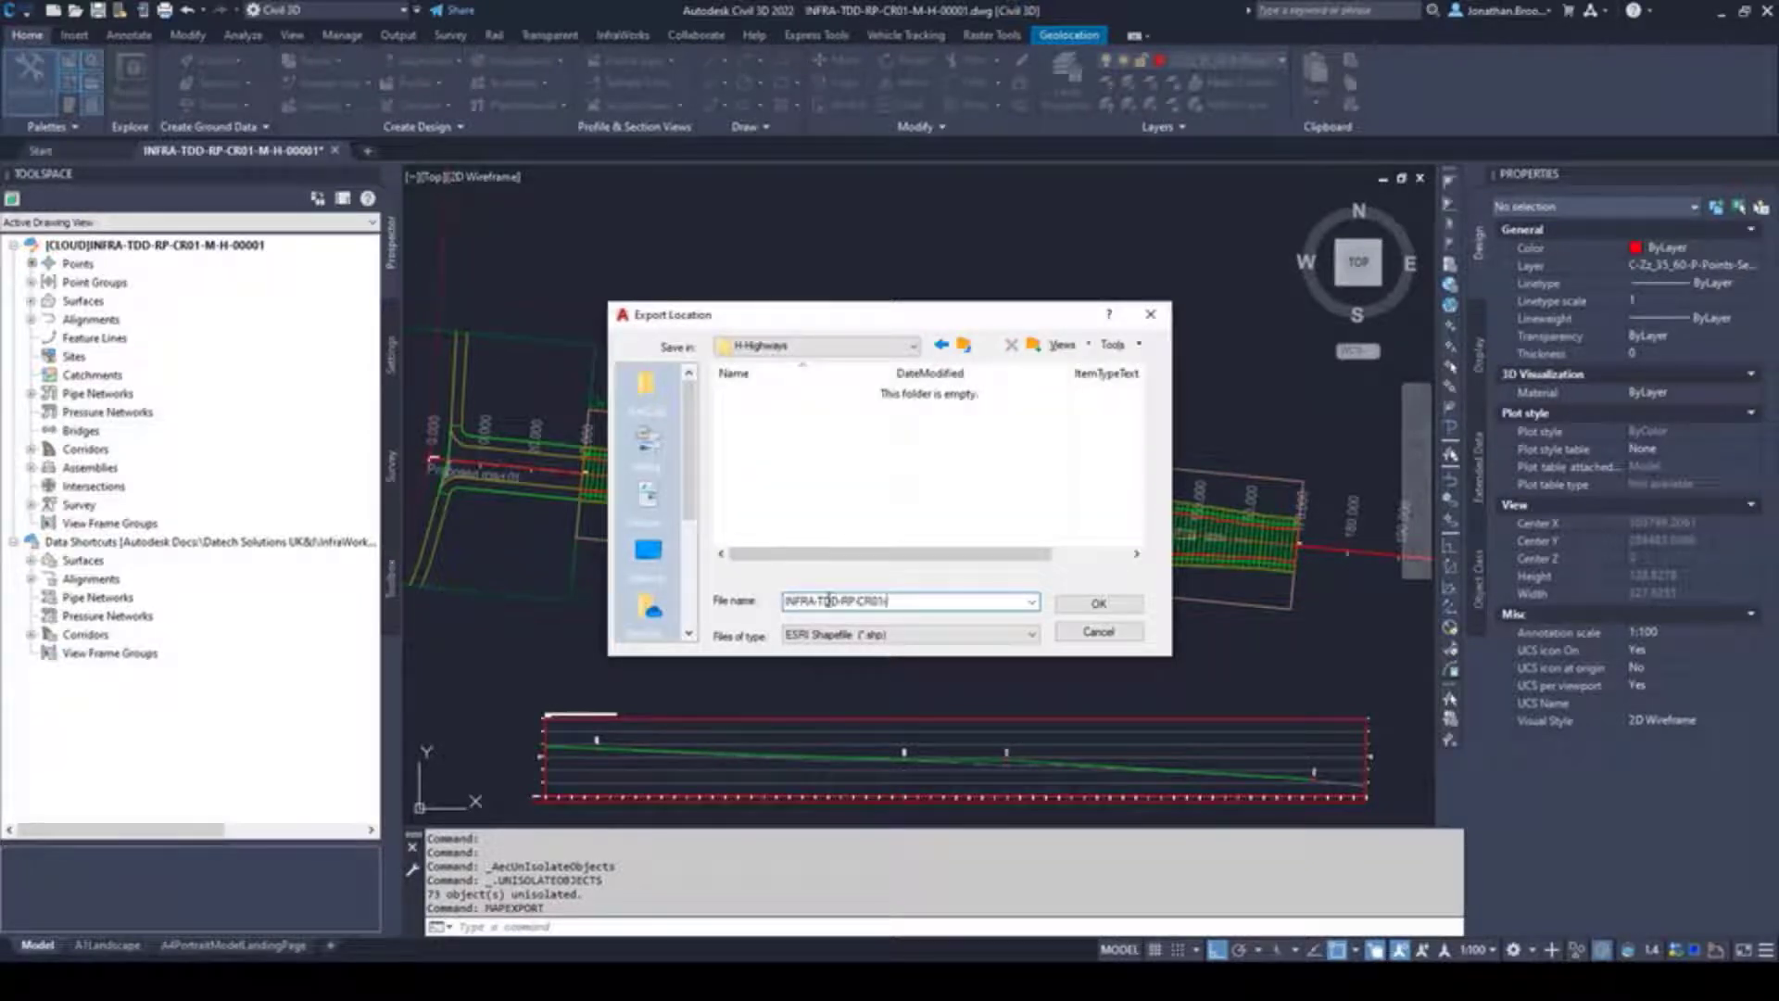
pyautogui.click(1091, 606)
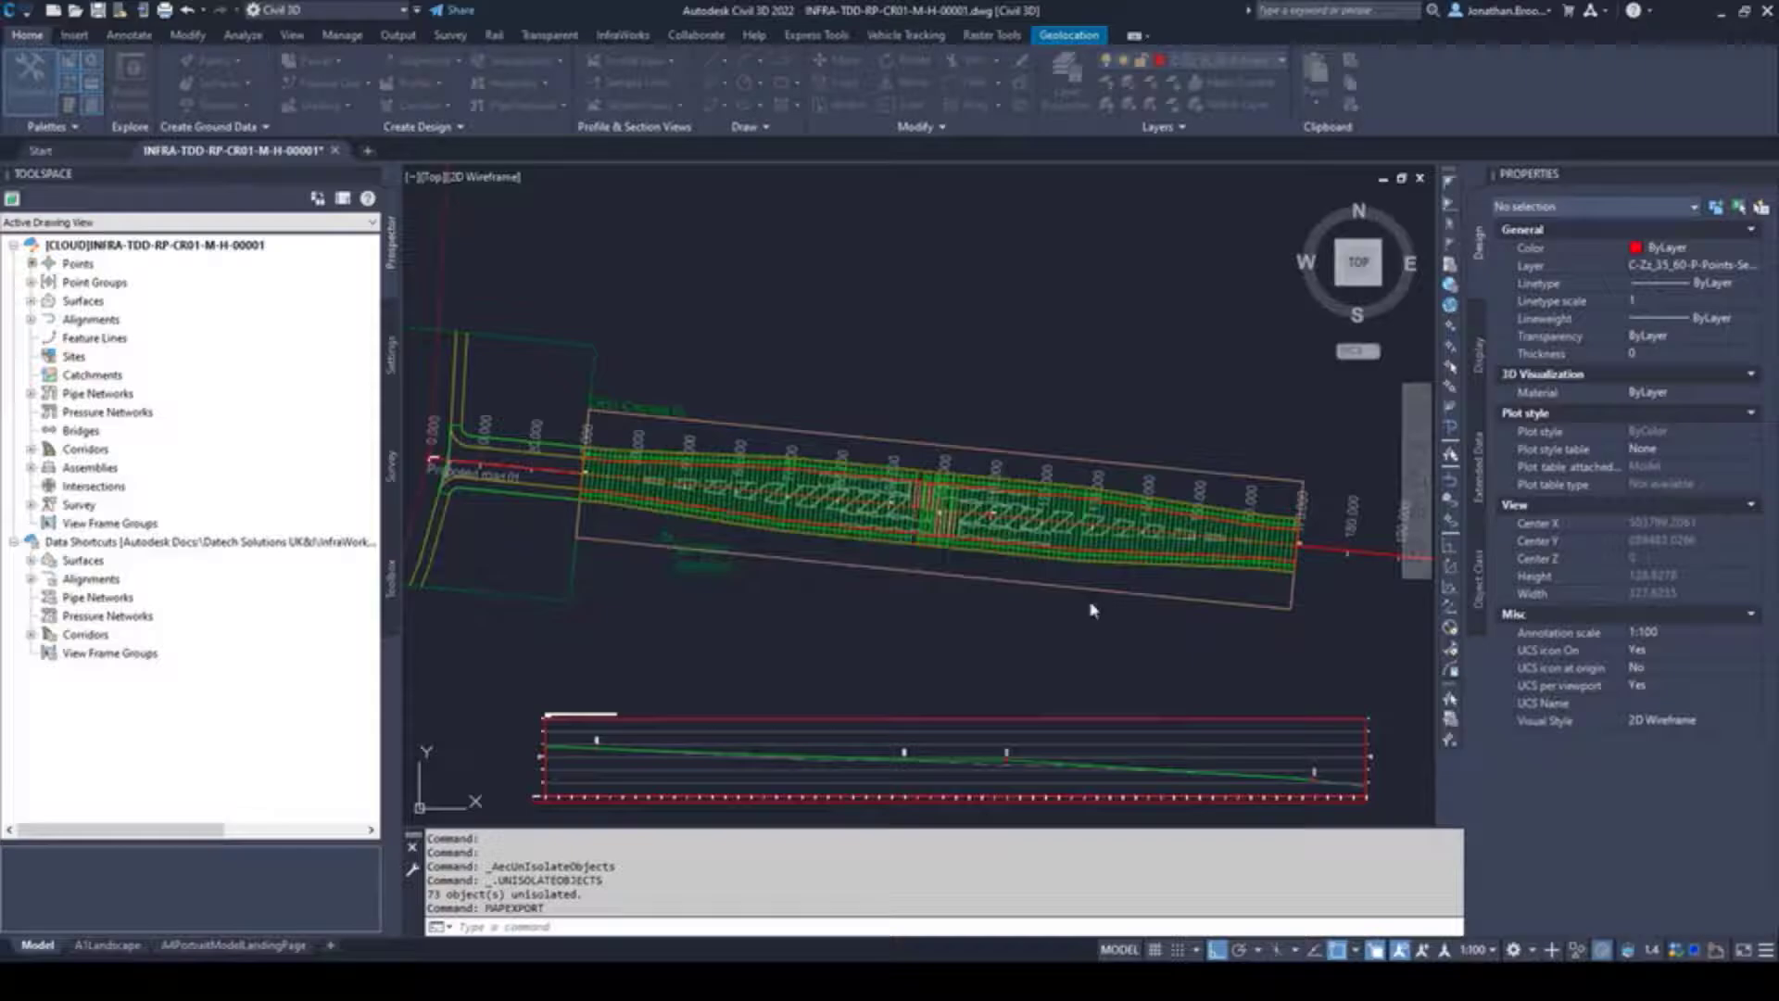
# Export the manually picked object at the corridor's right end as a polygon
pyautogui.click(797, 267)
pyautogui.click(807, 338)
pyautogui.click(900, 337)
pyautogui.scroll(10, 1300, 559)
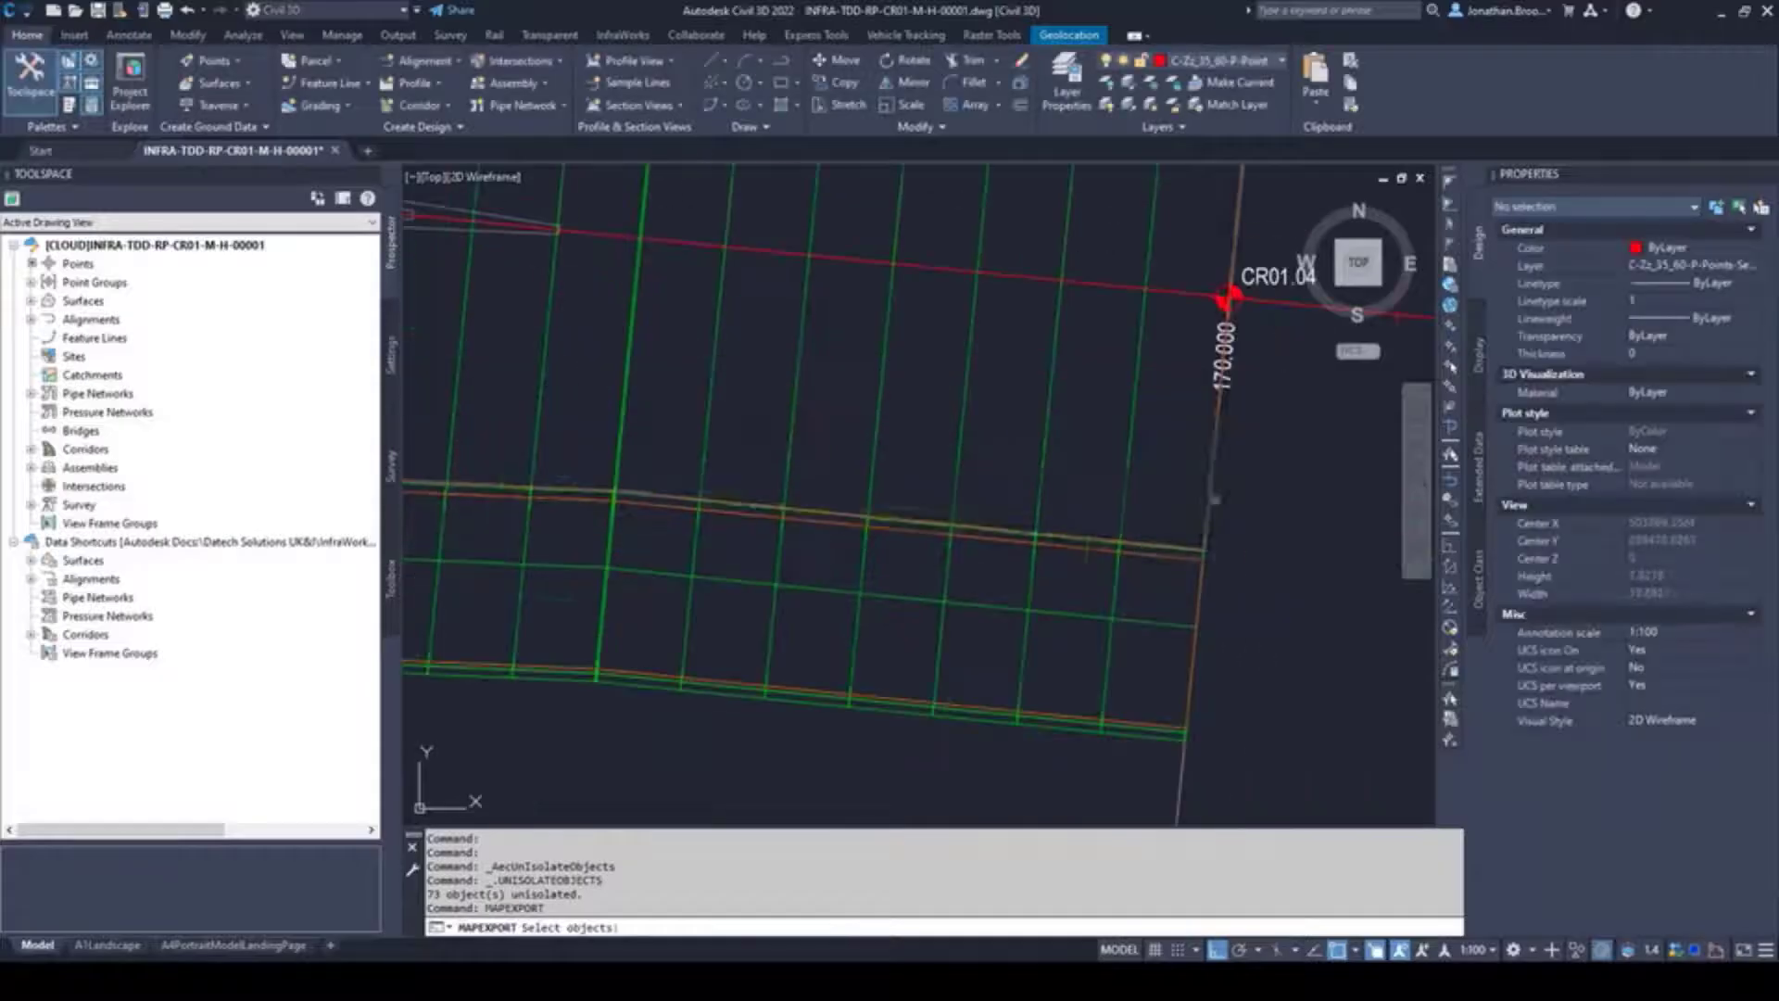
pyautogui.click(1199, 529)
pyautogui.scroll(-10, 1223, 549)
pyautogui.press('Return')
pyautogui.click(643, 222)
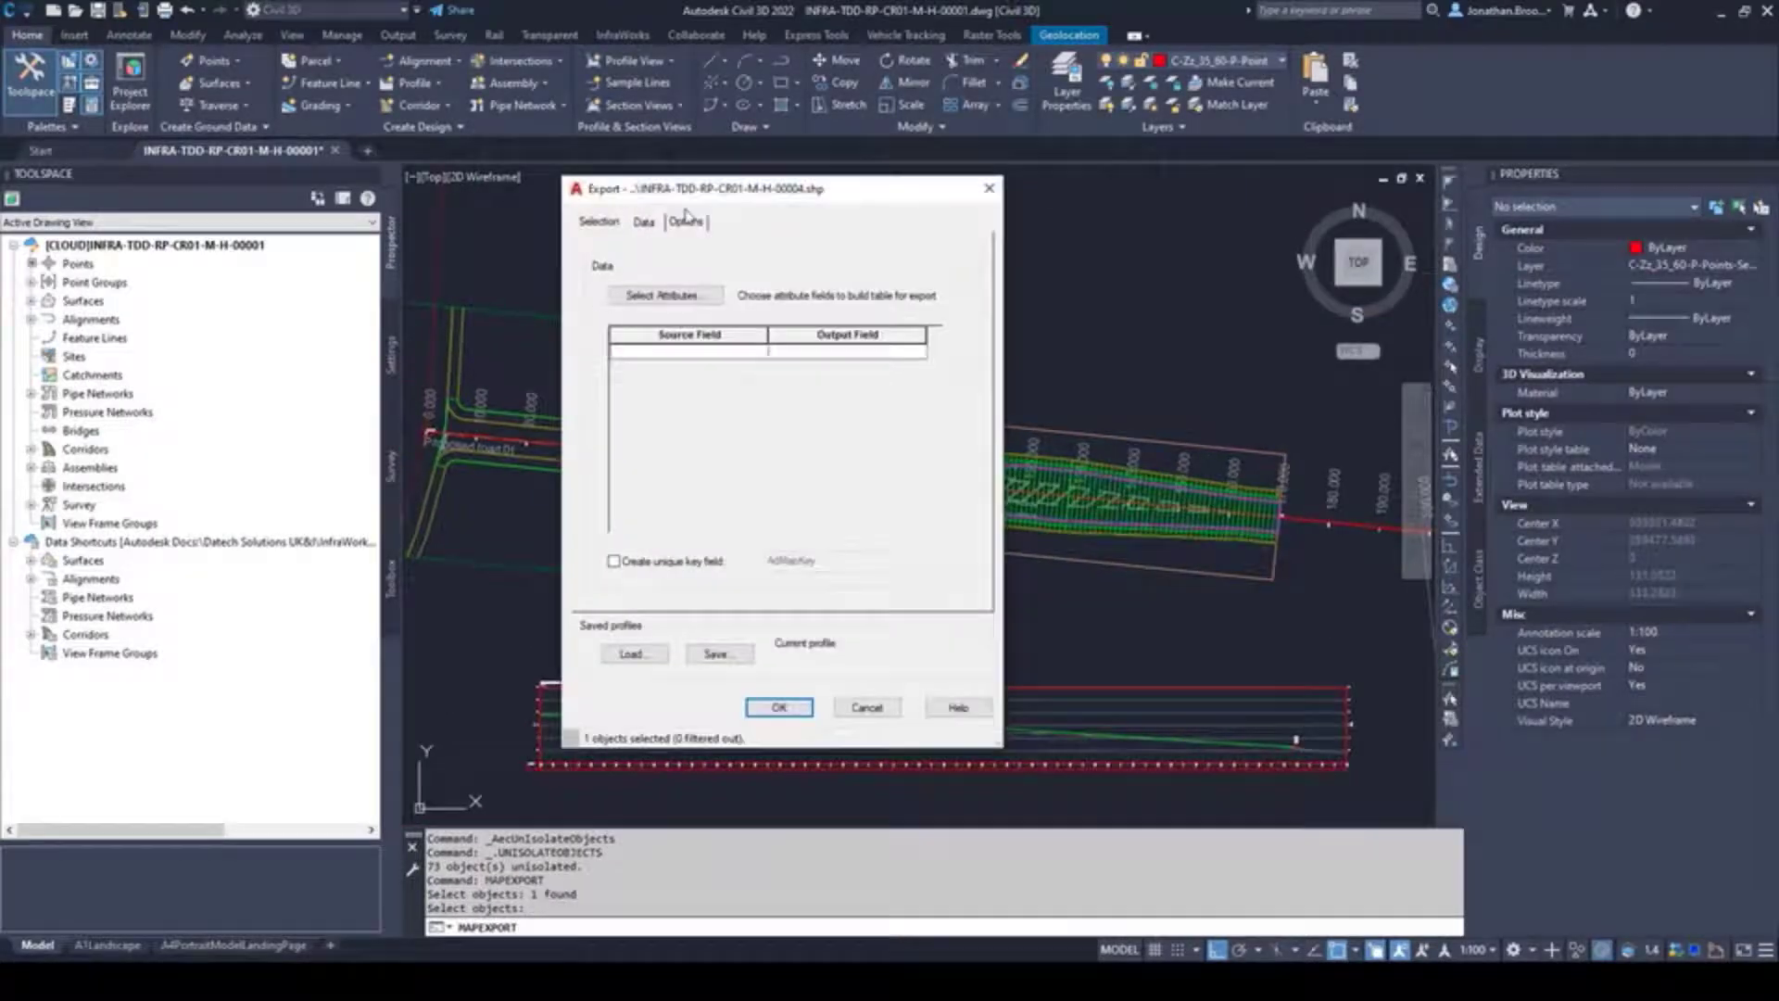
pyautogui.click(685, 222)
pyautogui.click(779, 706)
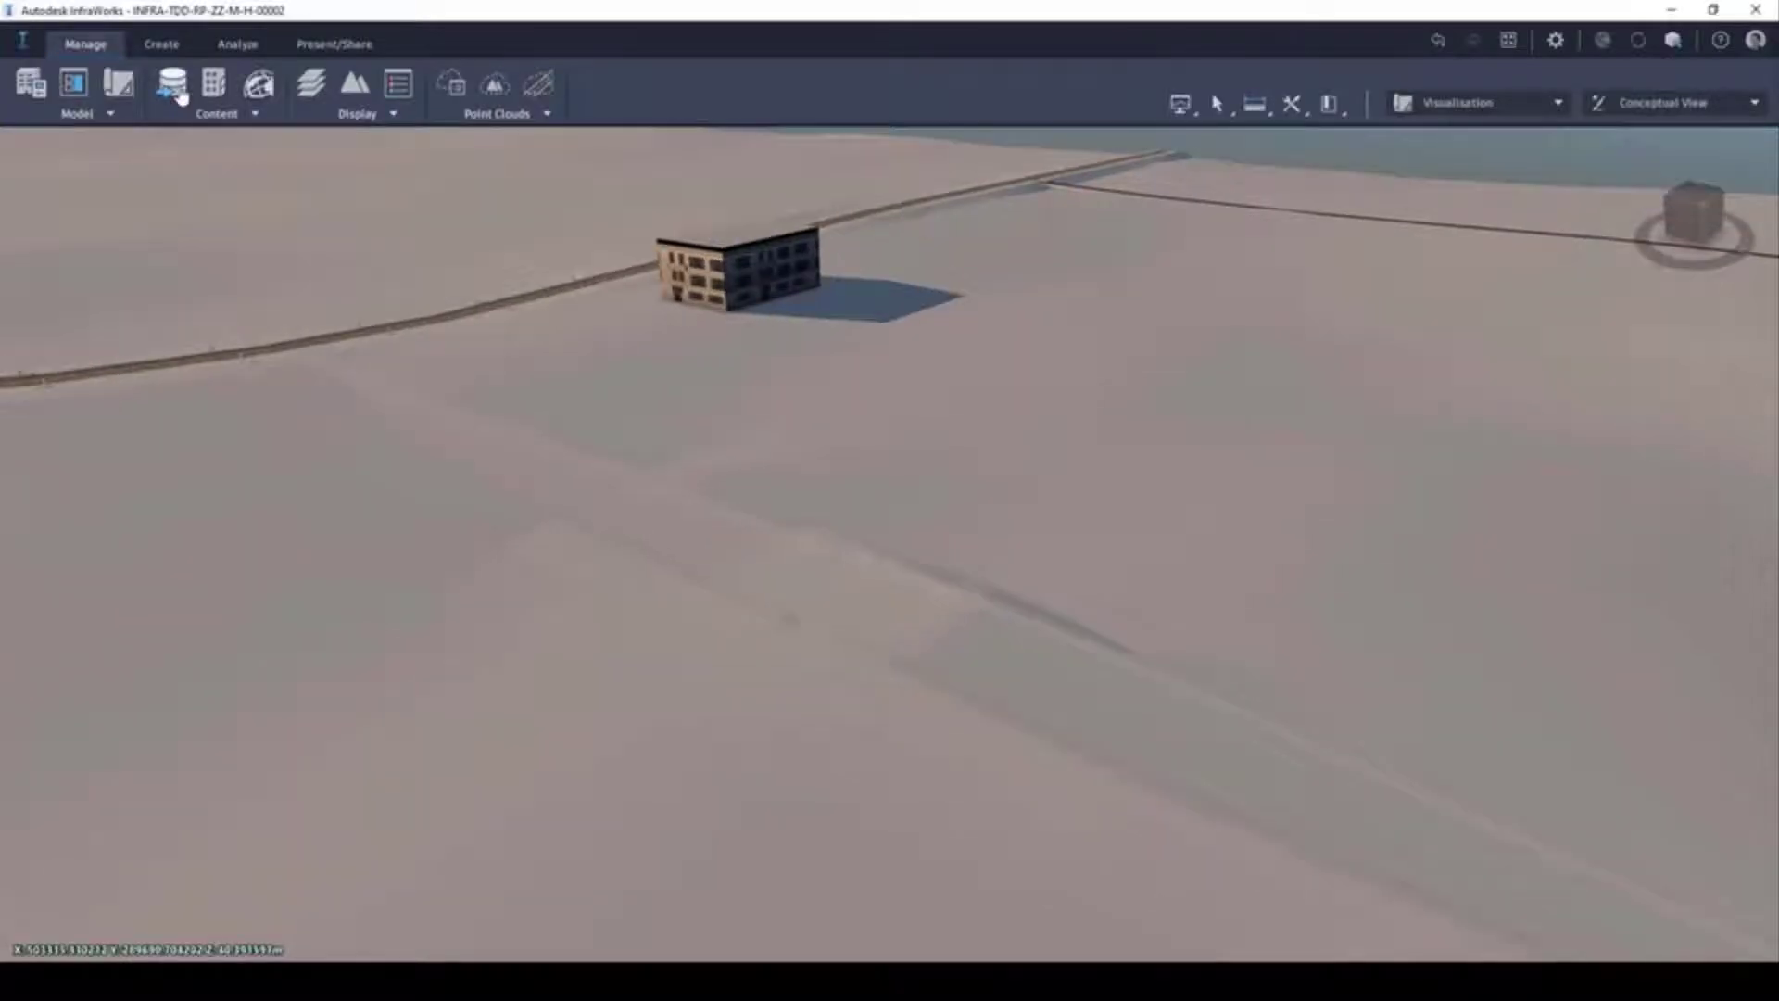
# Add the INFRA-TDD-RP-CR01-M-H-00004.shp shapefile as a new data source
pyautogui.click(174, 83)
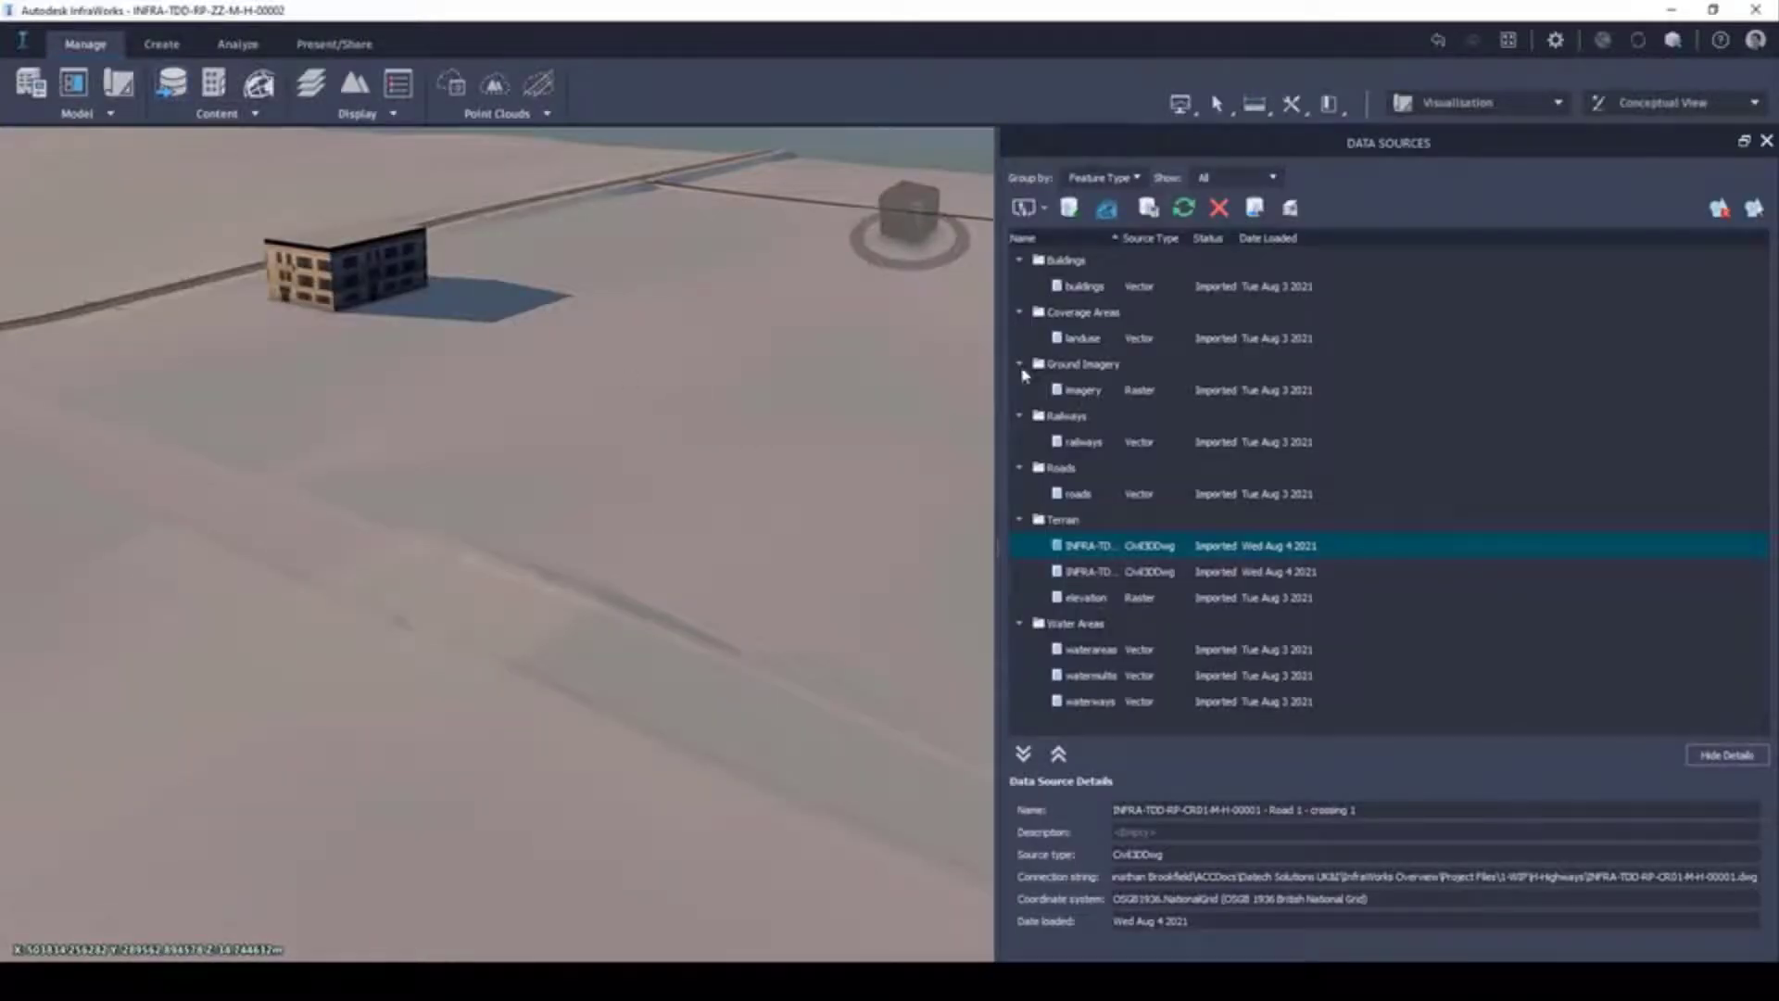
pyautogui.click(1027, 208)
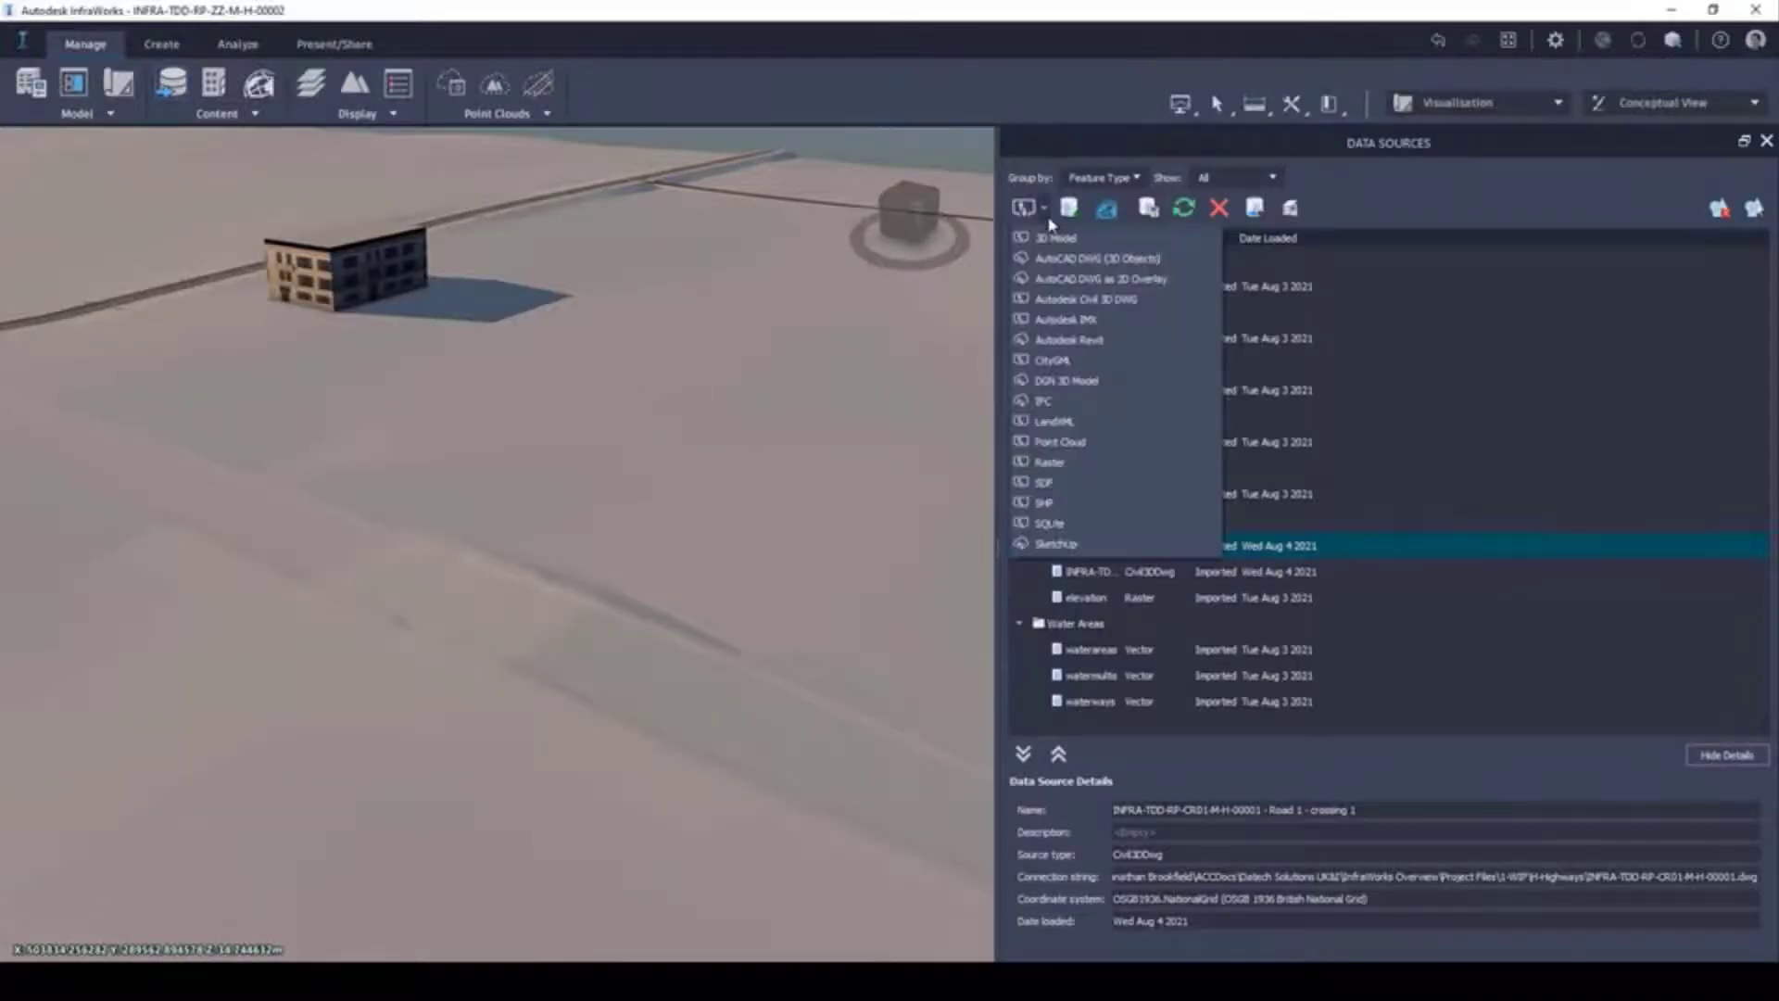
pyautogui.click(1096, 505)
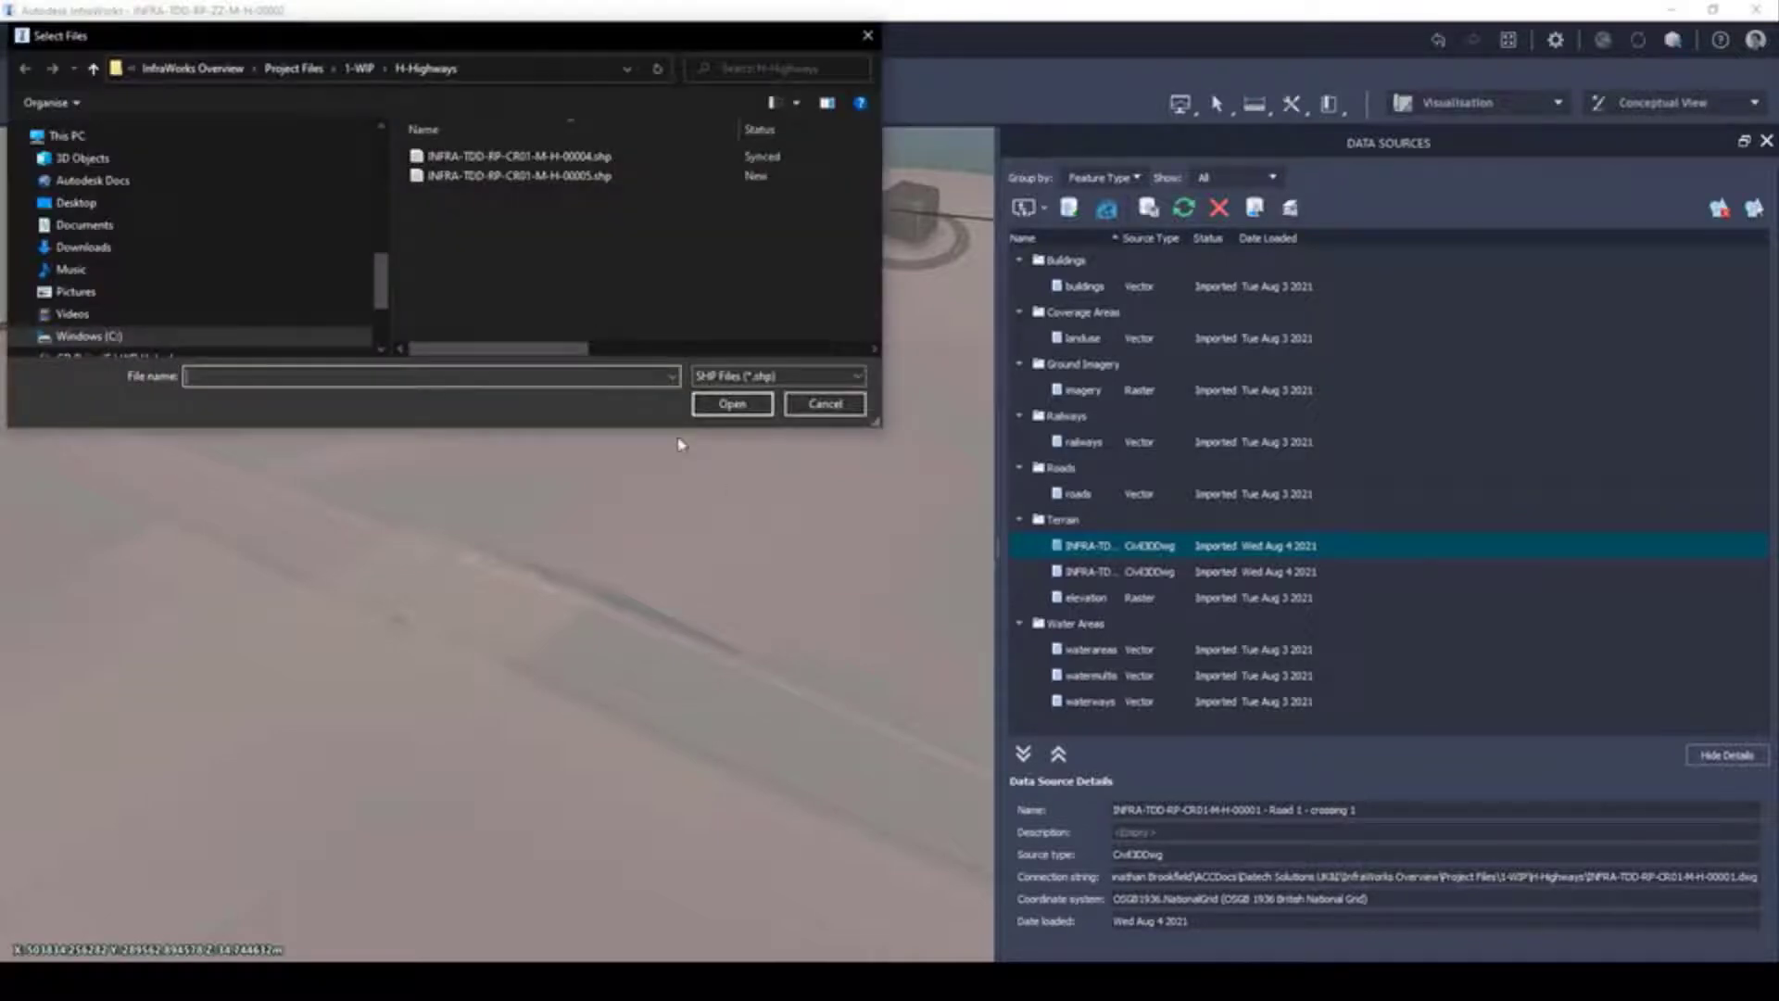
pyautogui.click(528, 158)
pyautogui.click(731, 404)
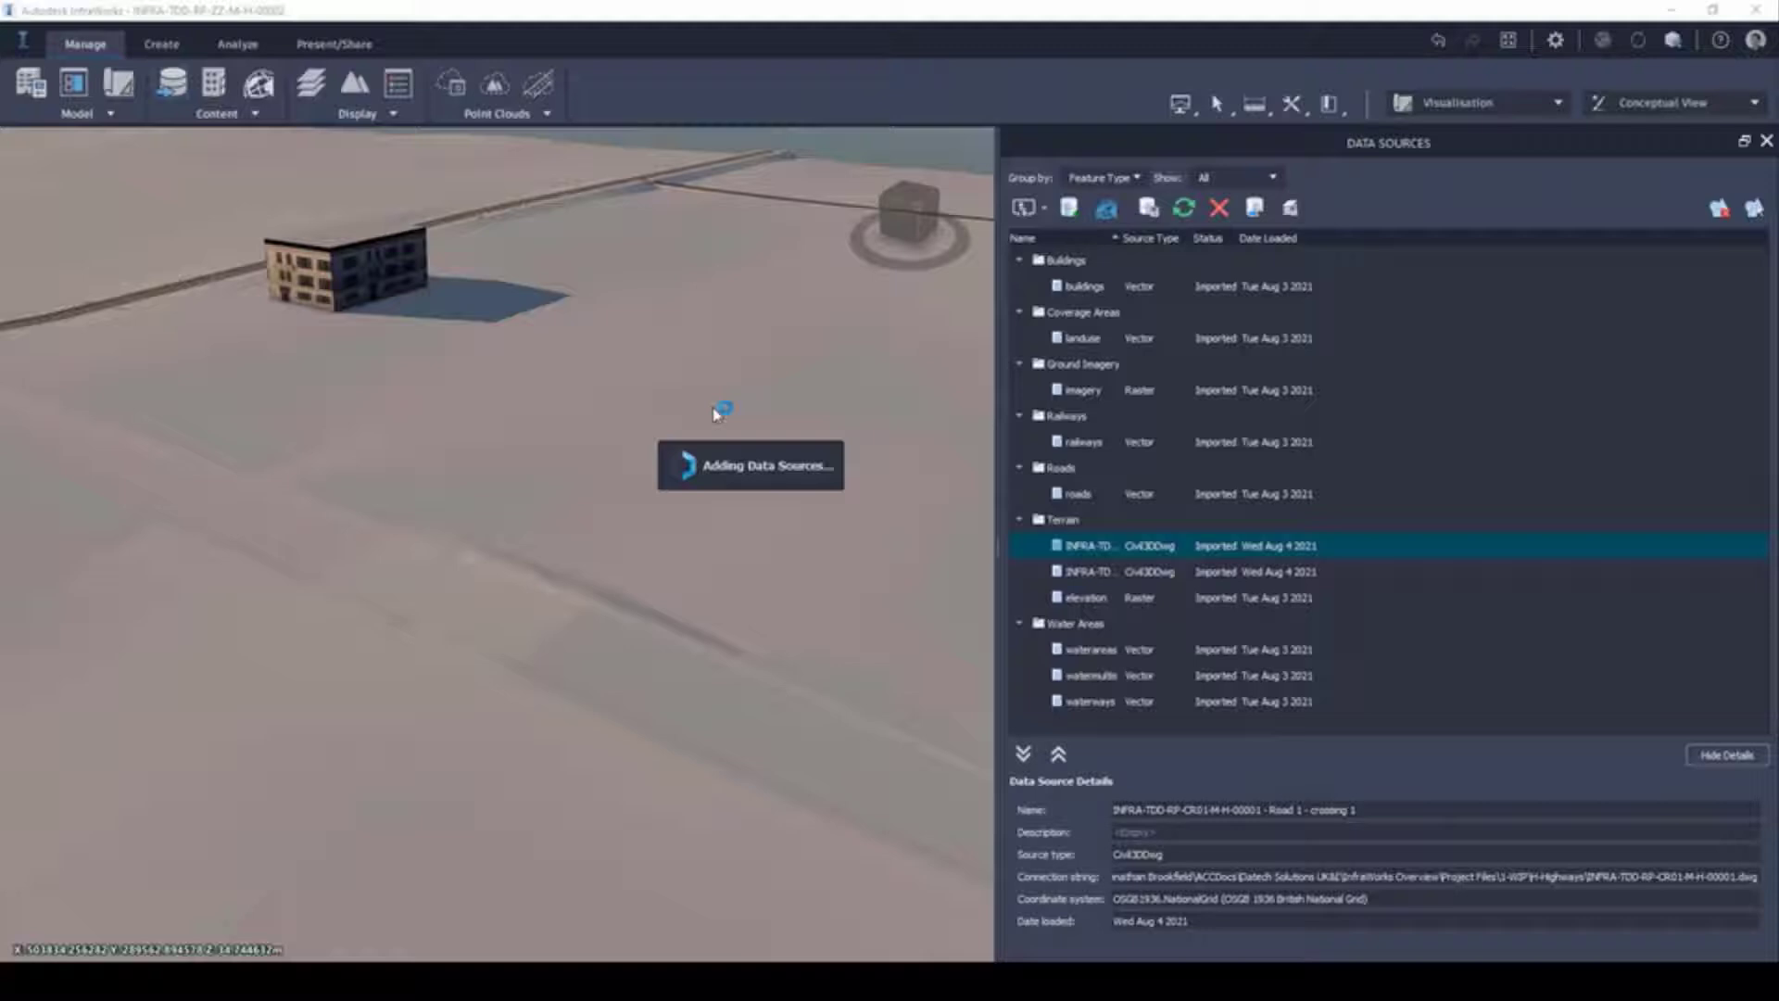
# Configure the new shapefile source as Coverage Areas
pyautogui.rightClick(1108, 286)
pyautogui.click(1164, 305)
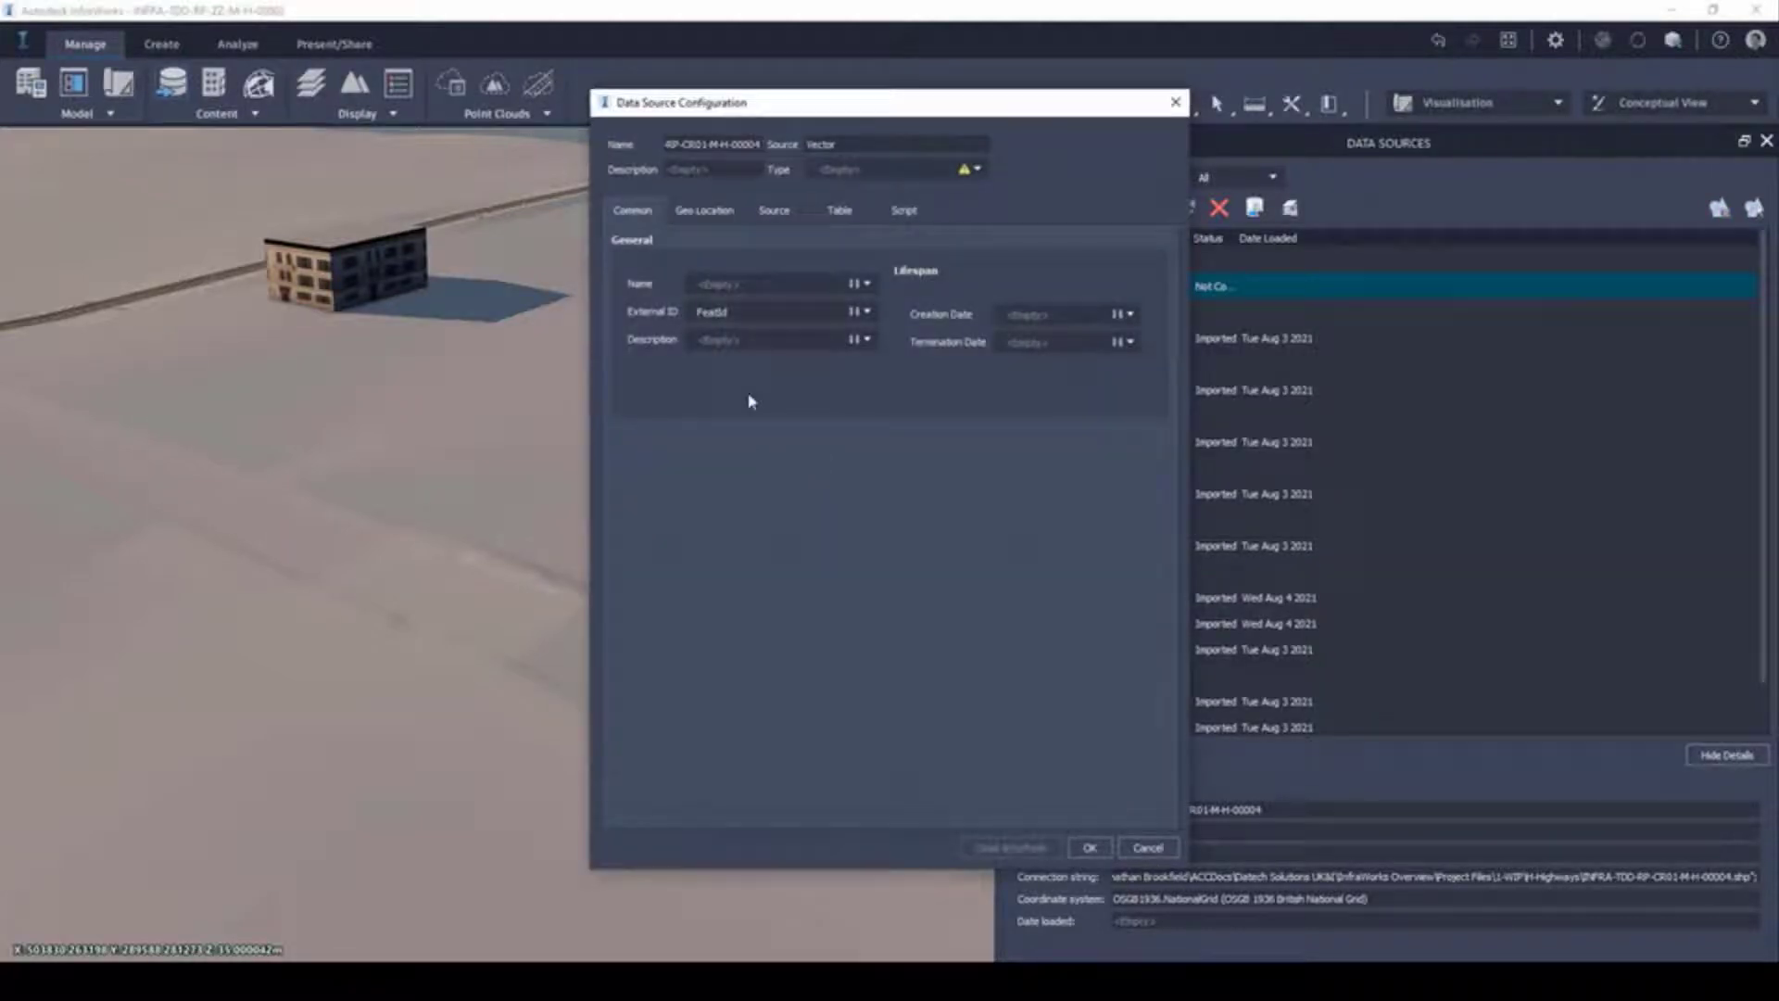
pyautogui.click(977, 170)
pyautogui.click(896, 225)
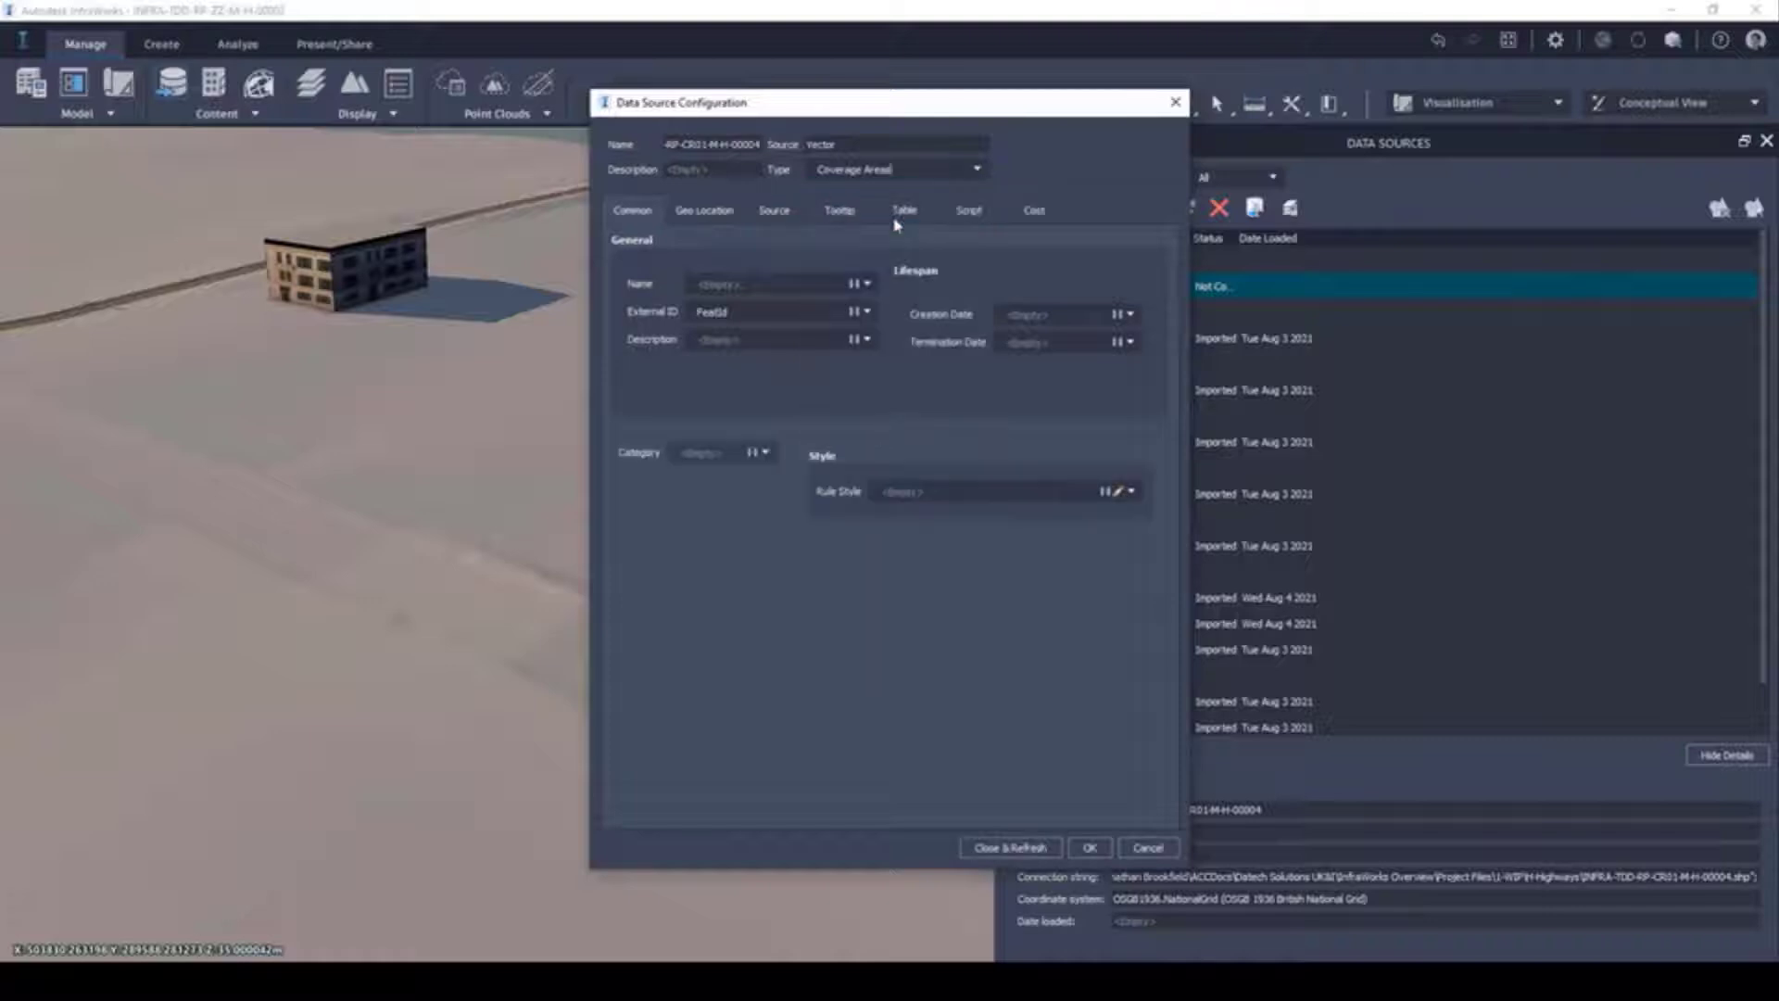
# Apply the Parking Area > Med Grey Asphalt material, refresh, and inspect the road strip
pyautogui.click(1116, 492)
pyautogui.click(619, 408)
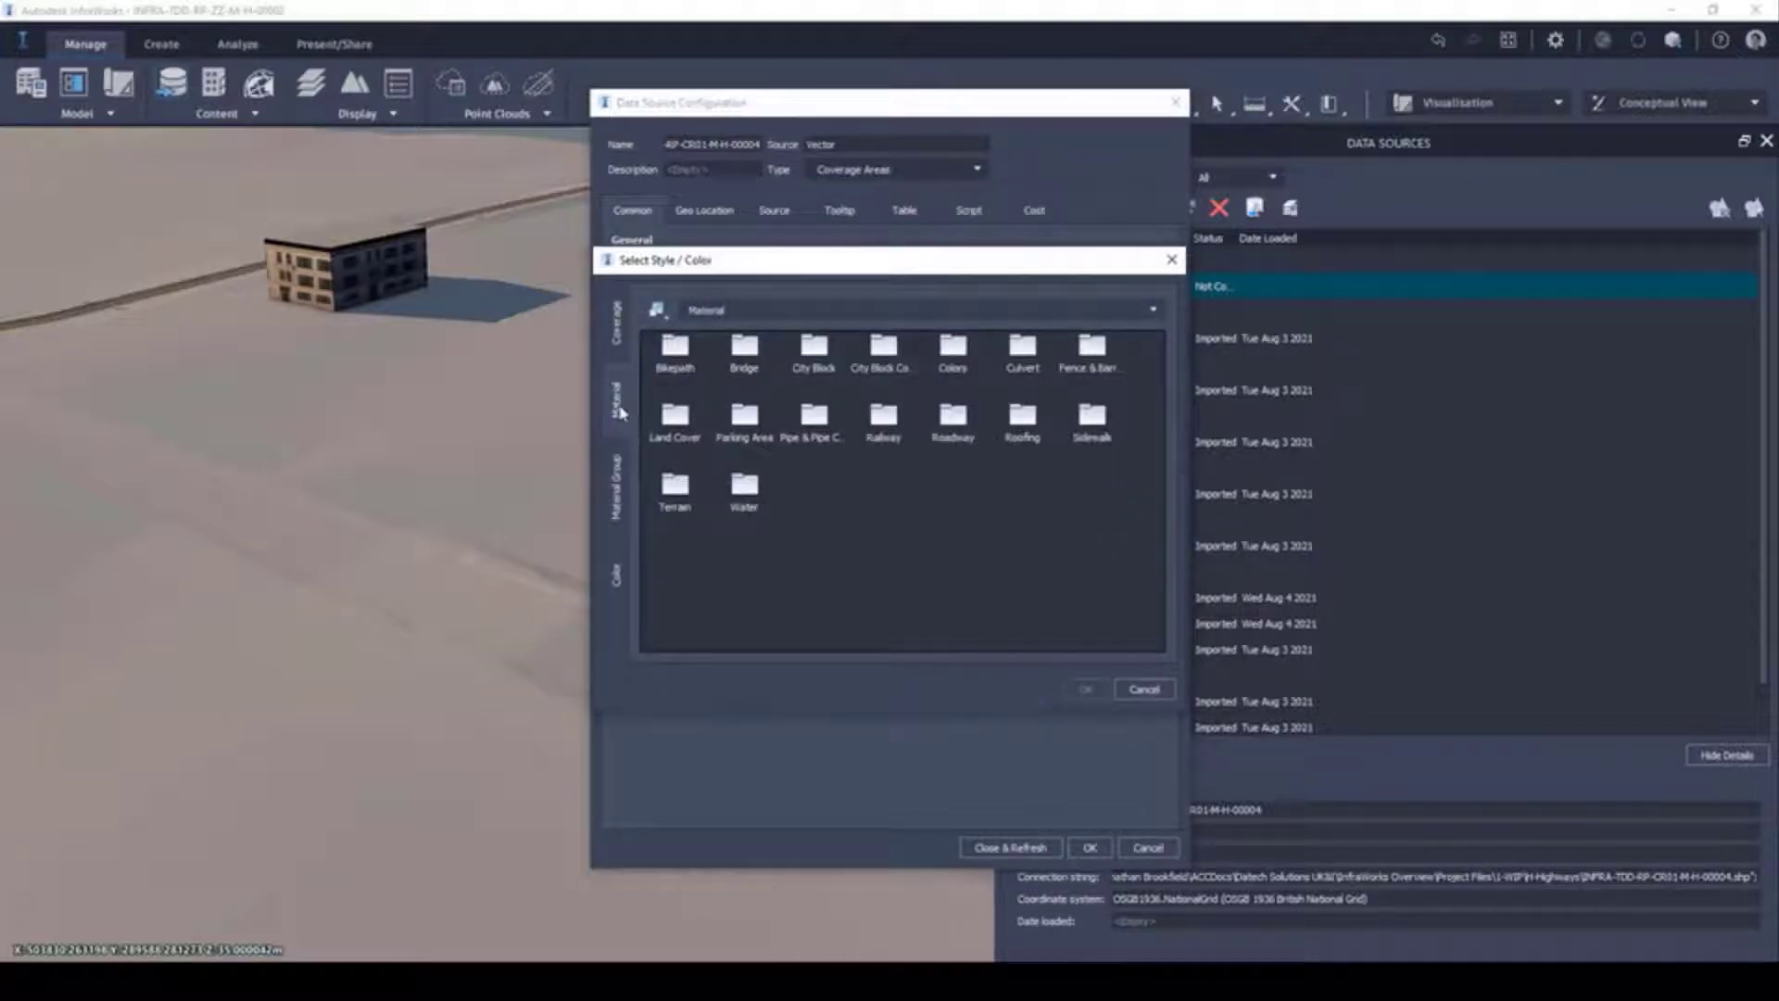
pyautogui.doubleClick(687, 491)
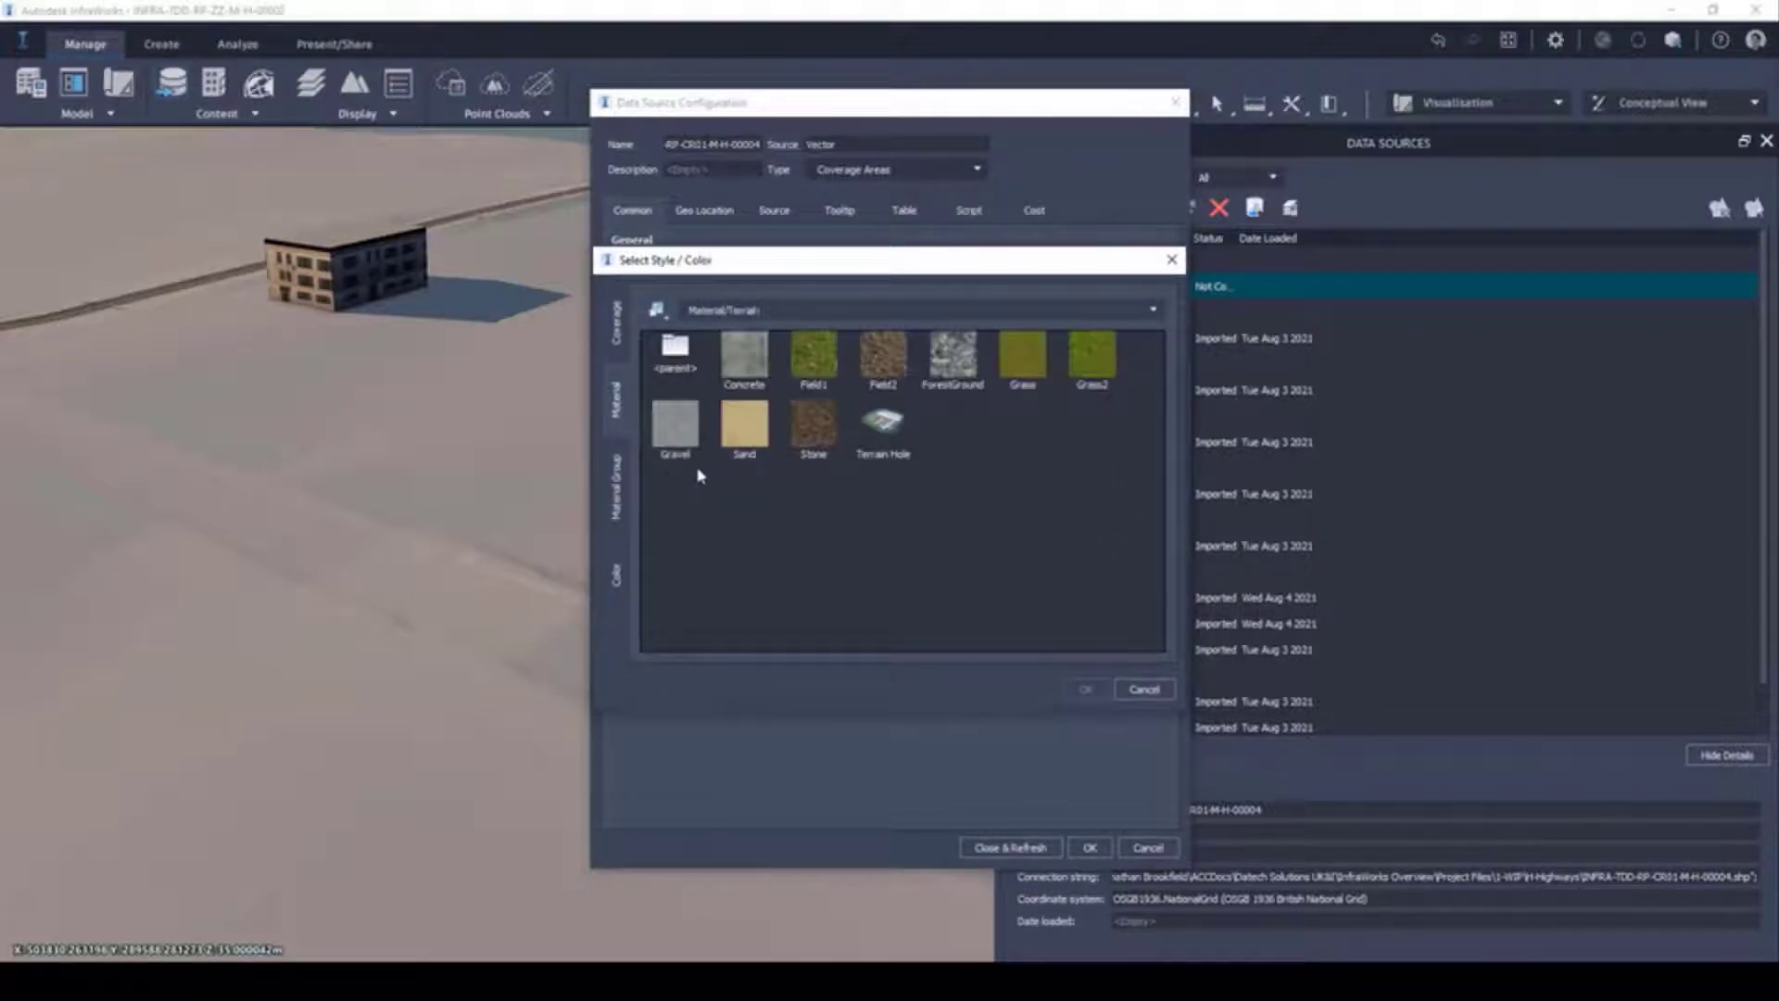
pyautogui.doubleClick(676, 352)
pyautogui.doubleClick(749, 415)
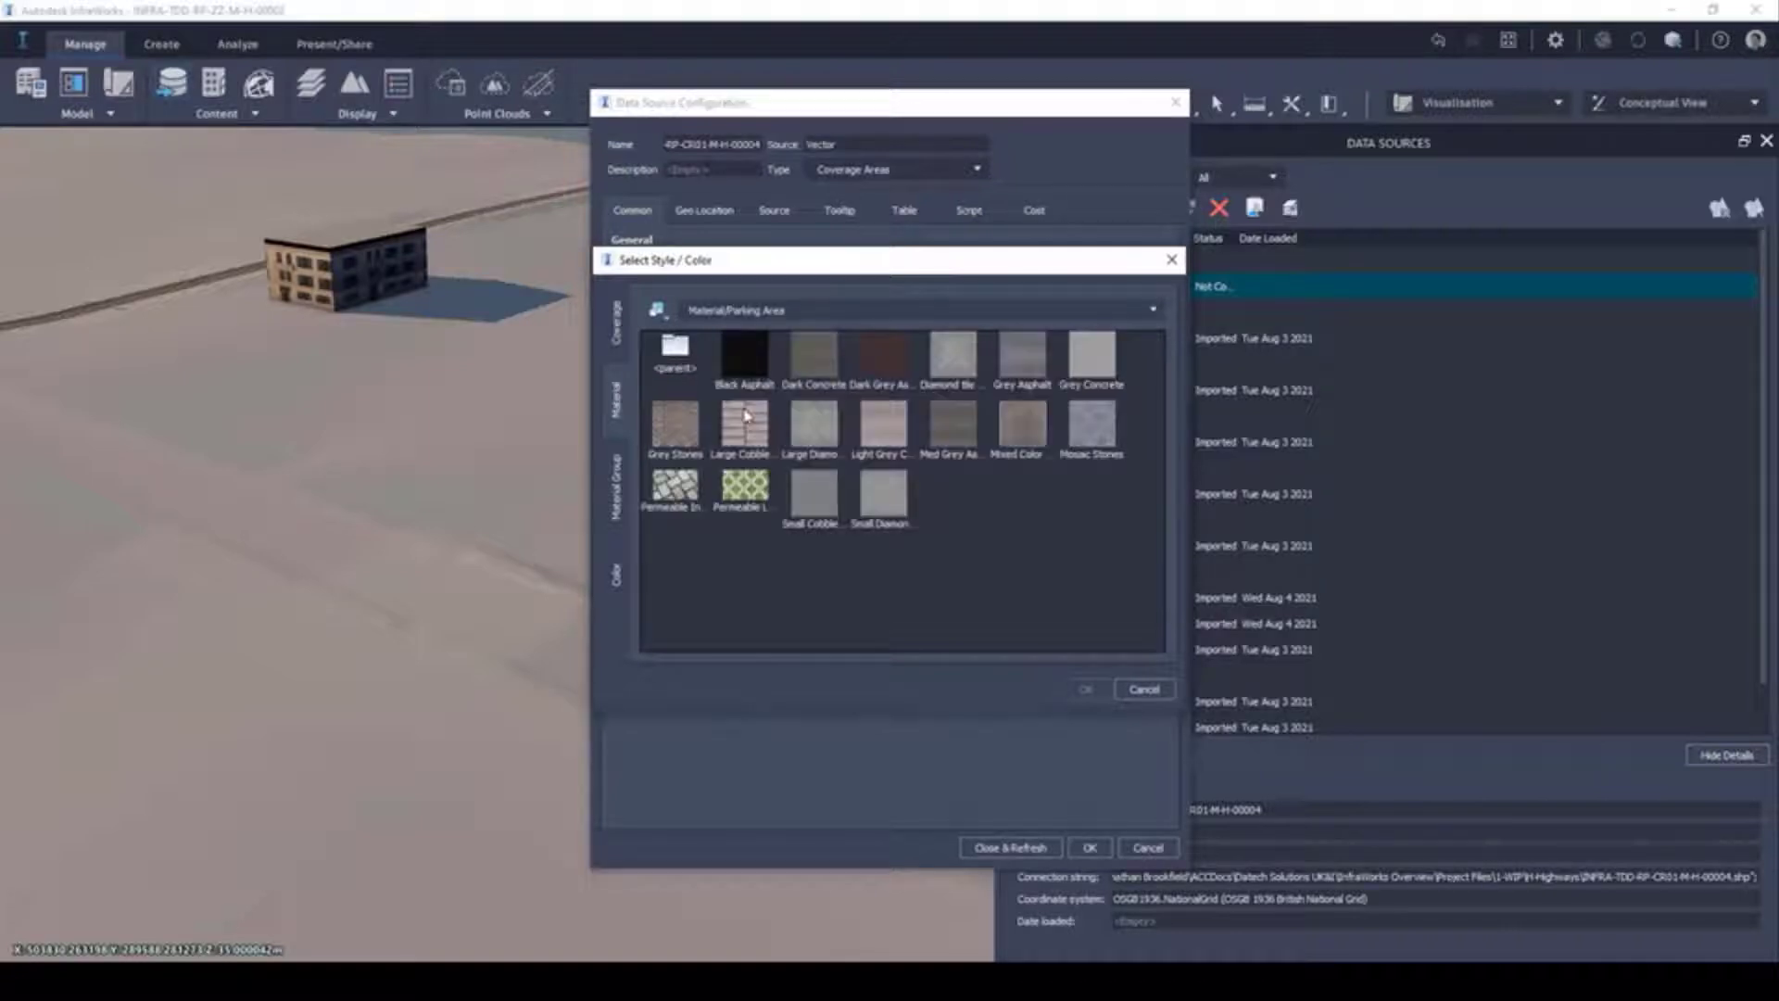
pyautogui.click(953, 423)
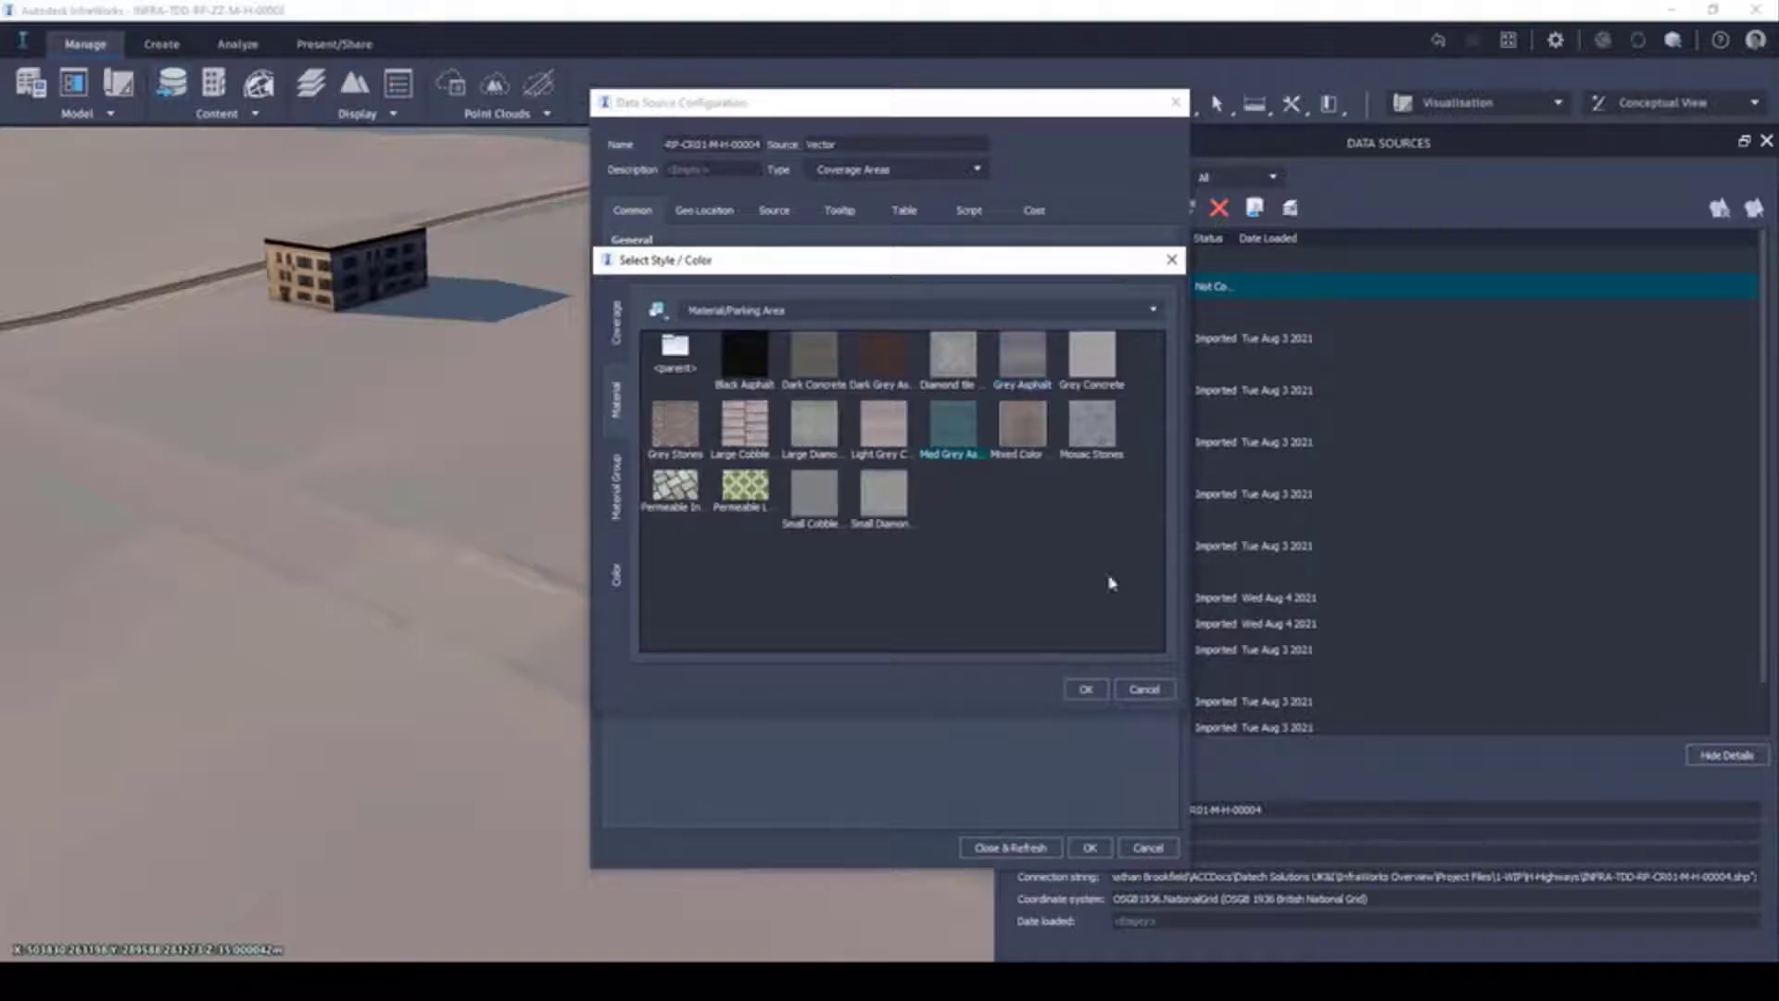
pyautogui.click(1085, 688)
pyautogui.click(1010, 846)
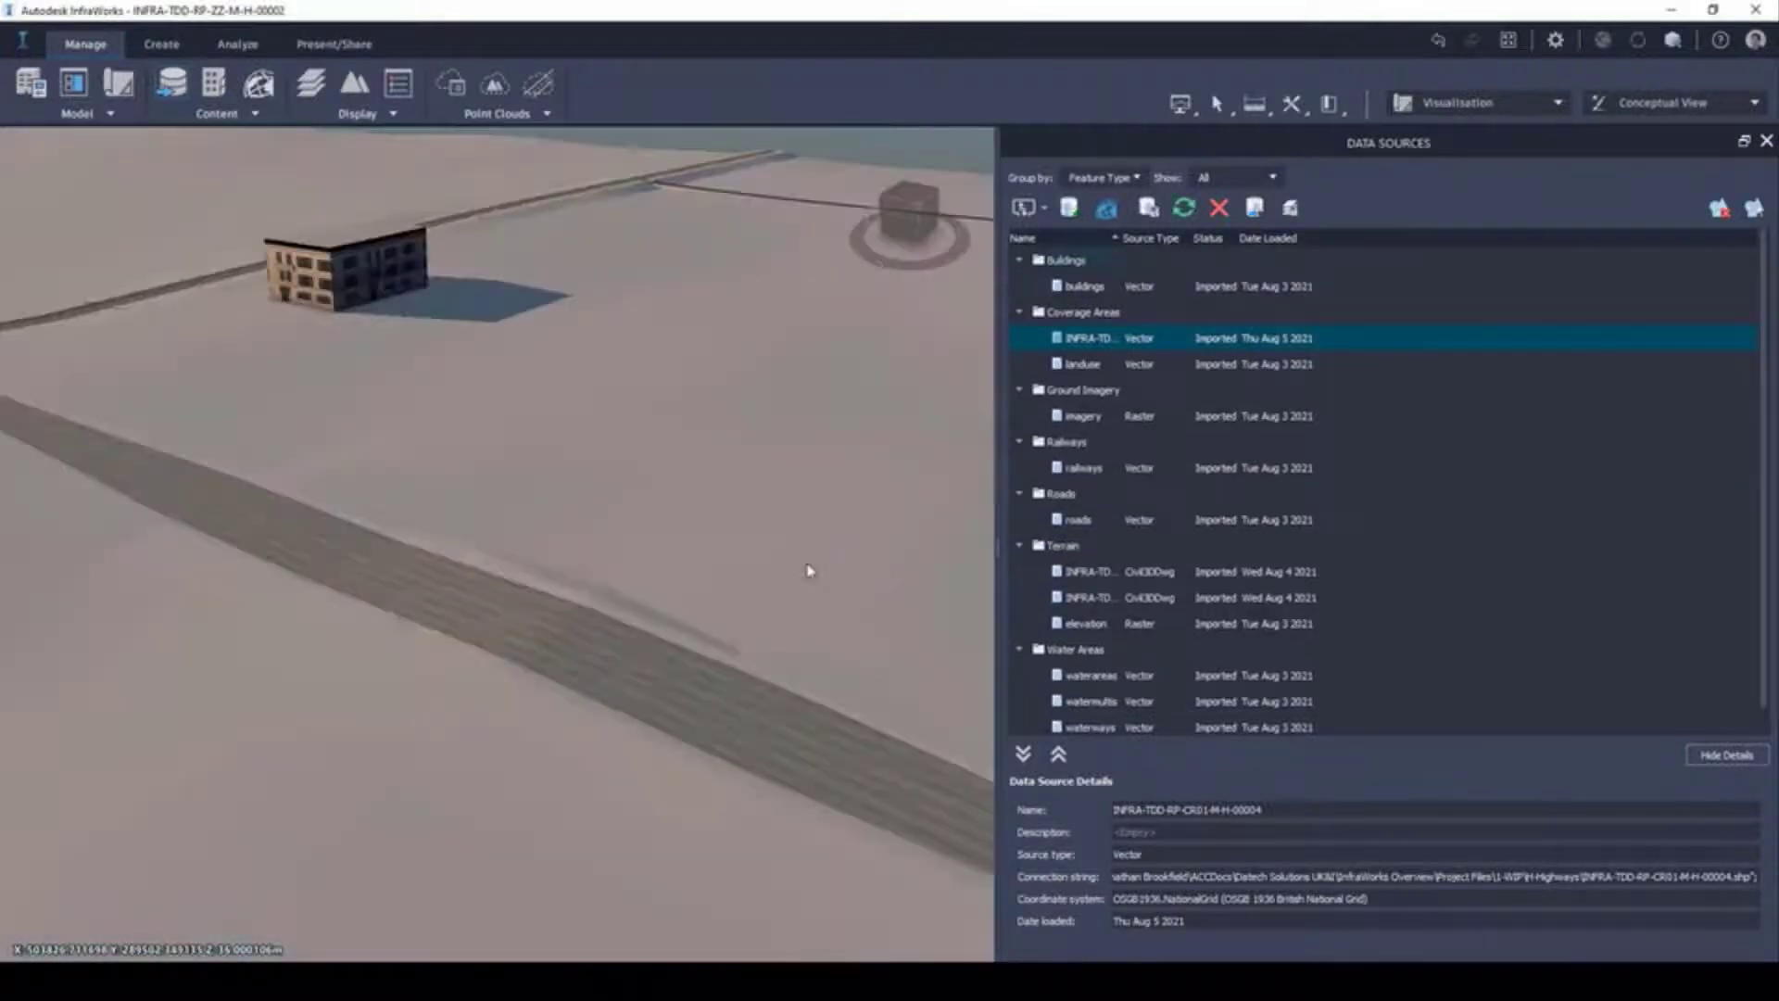
pyautogui.moveTo(802, 579); pyautogui.dragTo(750, 587)
pyautogui.scroll(-2, 649, 607)
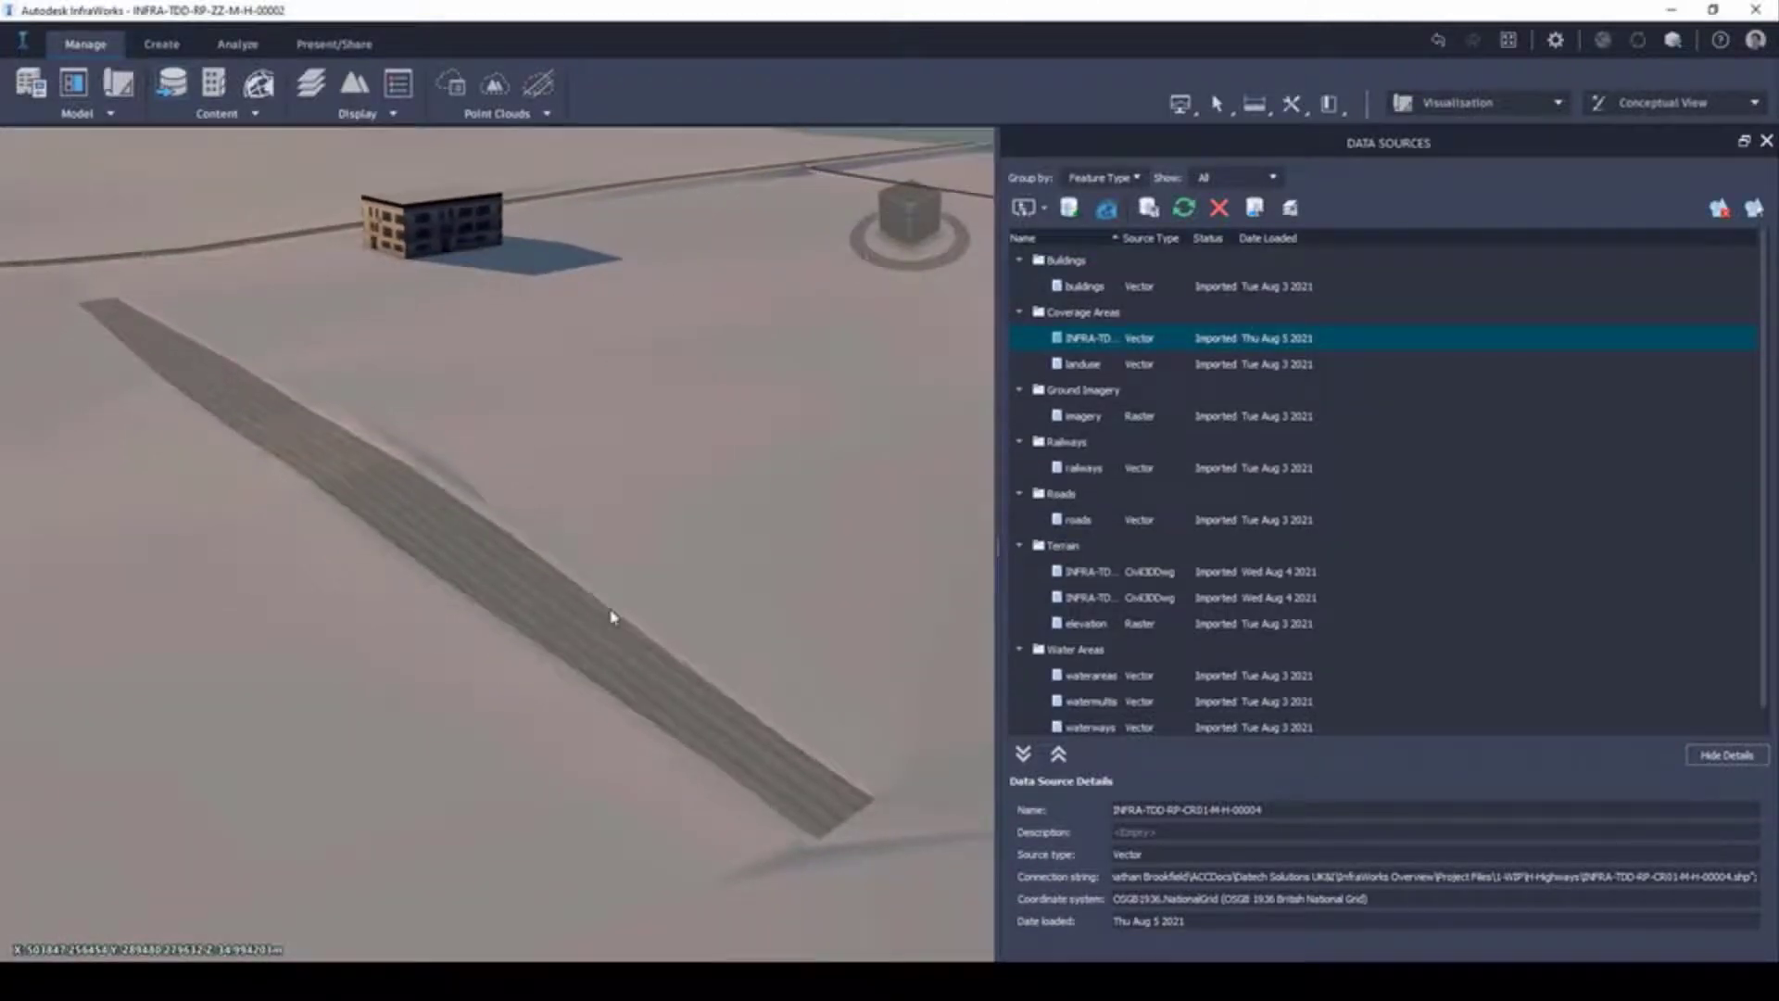
pyautogui.moveTo(612, 615); pyautogui.dragTo(607, 561)
pyautogui.keyDown('shift'); pyautogui.moveTo(607, 560); pyautogui.dragTo(522, 665, button='middle'); pyautogui.keyUp('shift')
# Add the INFRA-TDD-RP-CR01-M-H-00005 shapefile as a new data source
pyautogui.click(1043, 209)
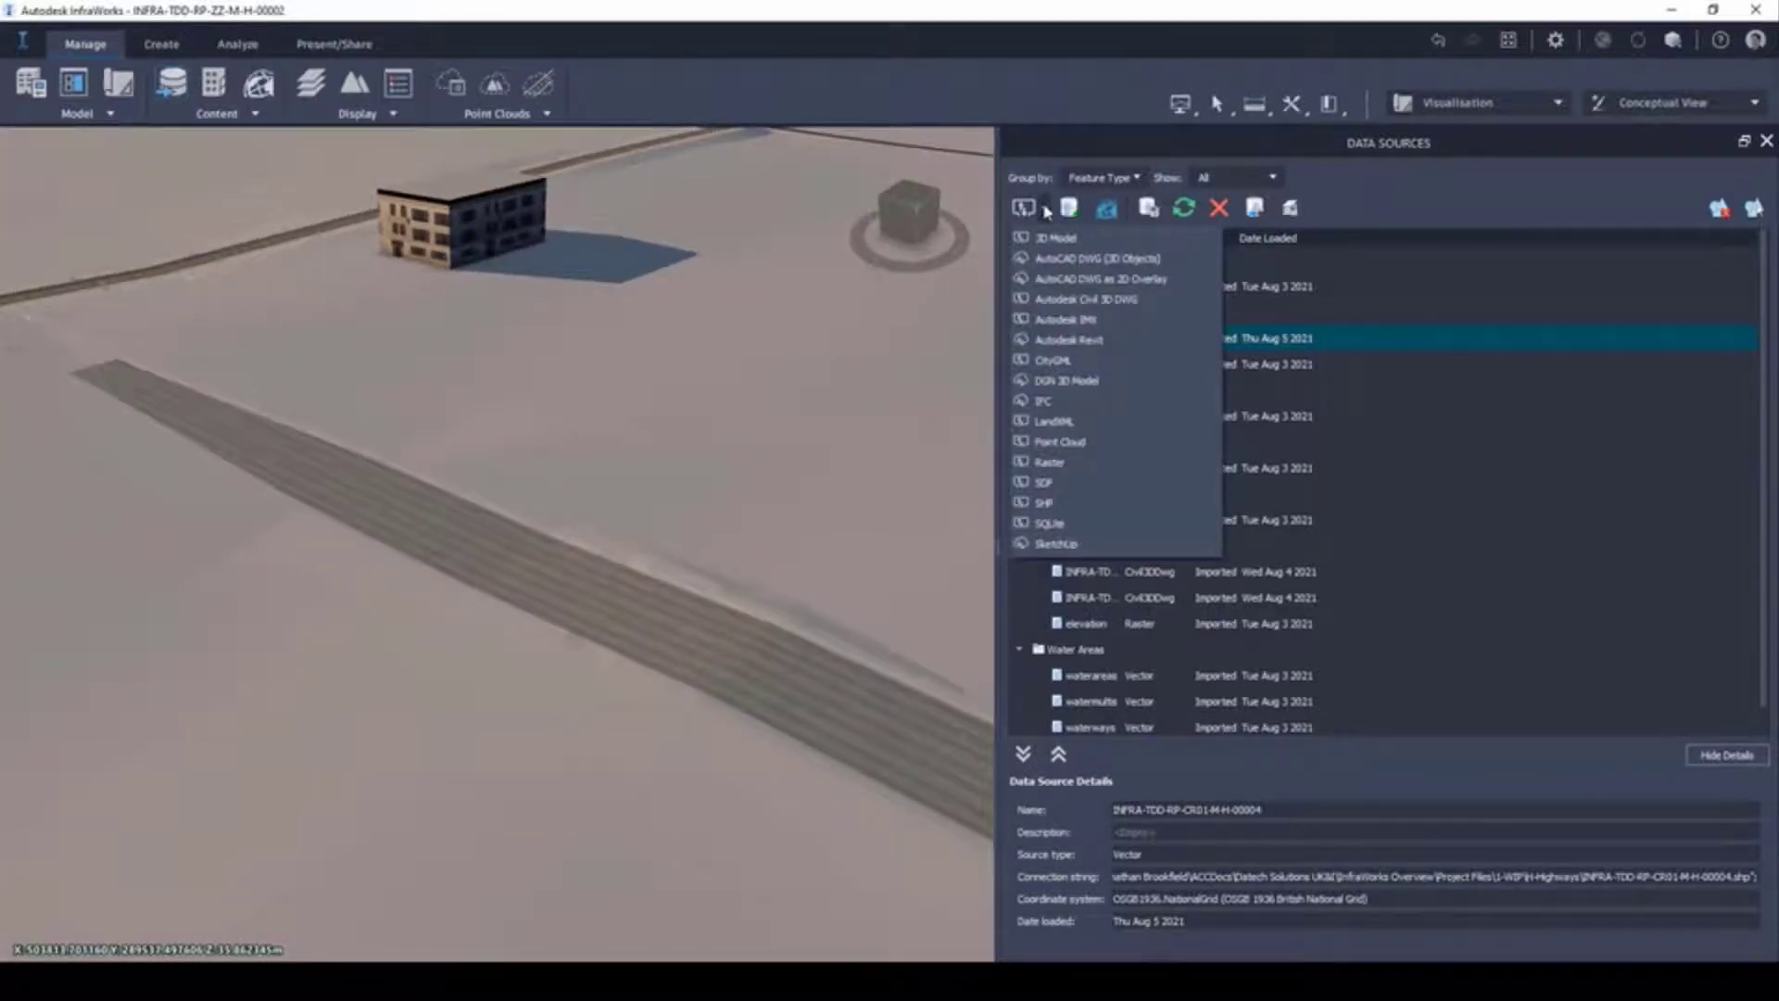
pyautogui.click(1065, 504)
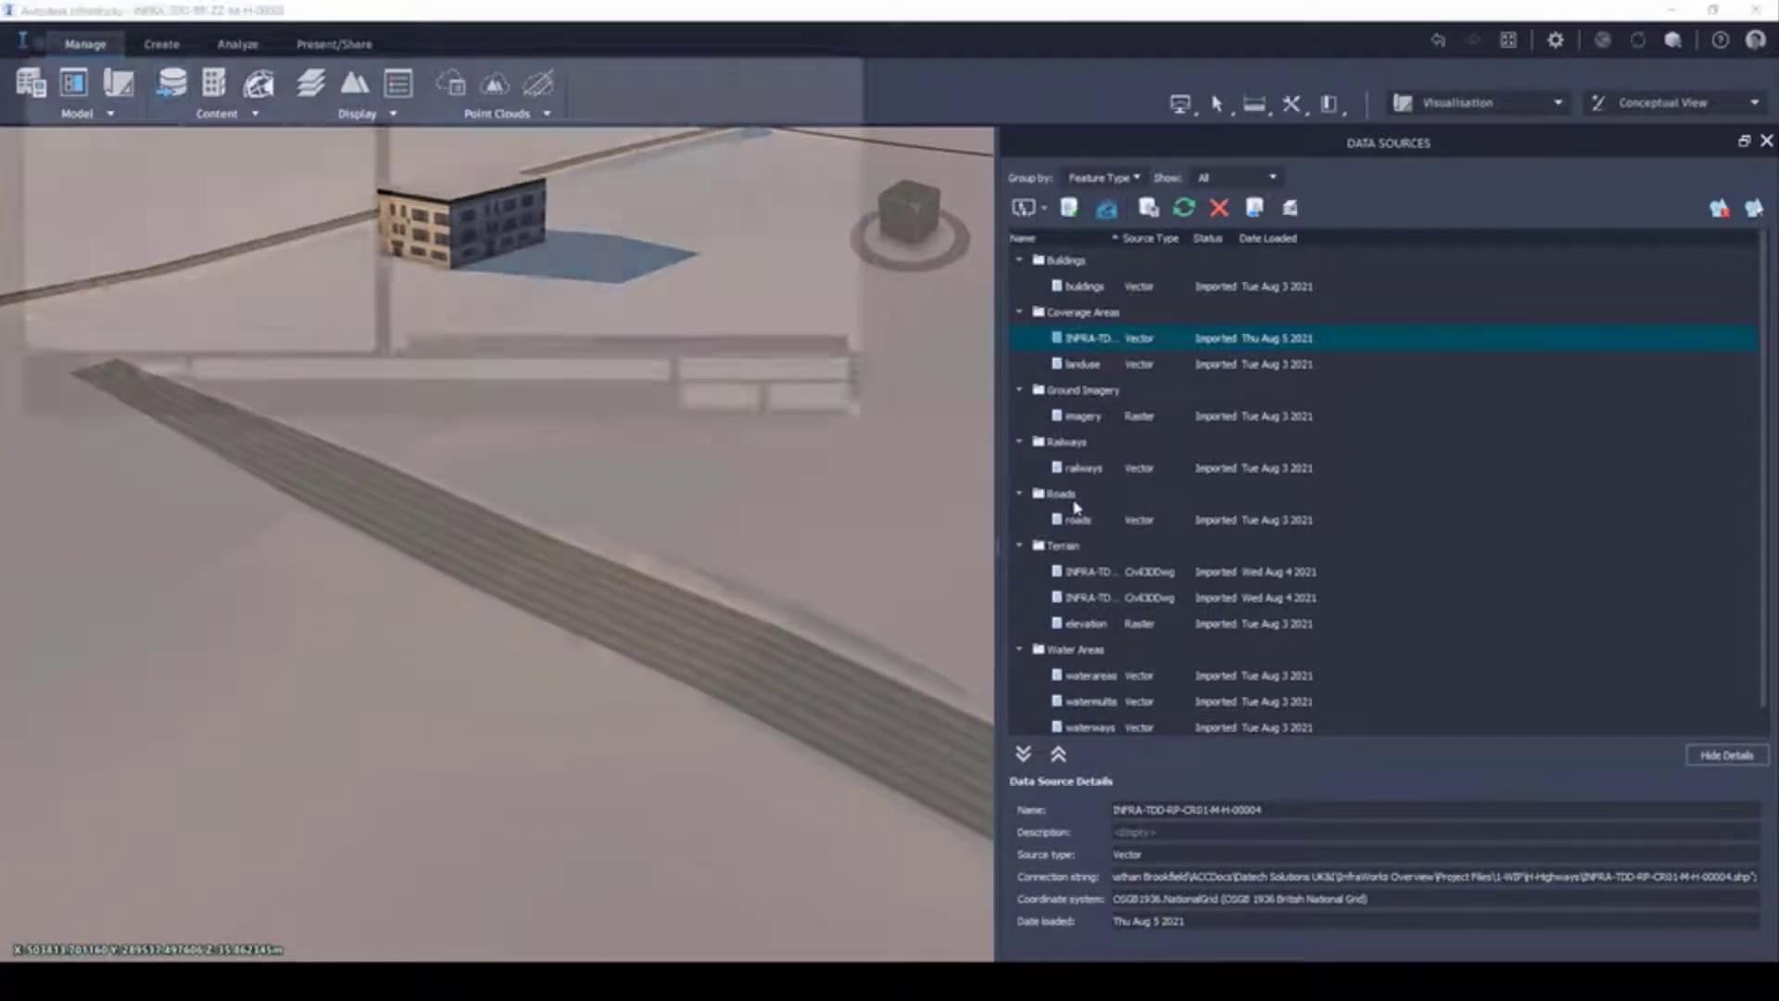
pyautogui.click(556, 176)
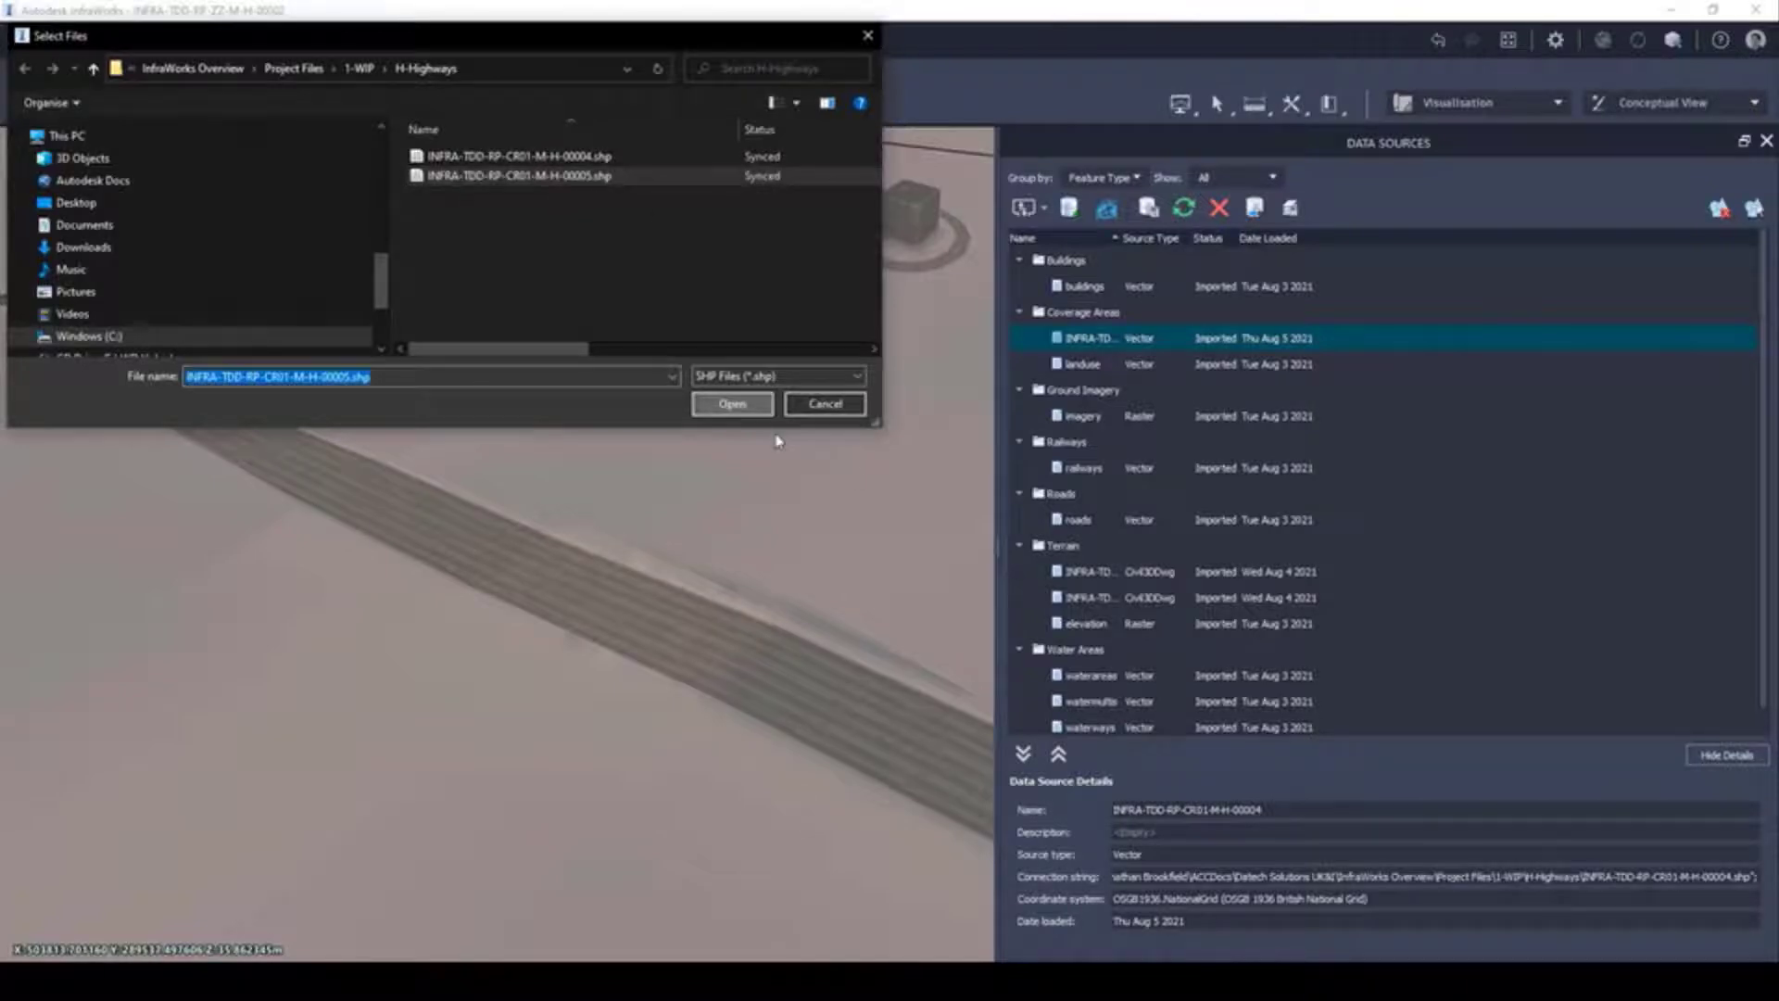
pyautogui.click(732, 403)
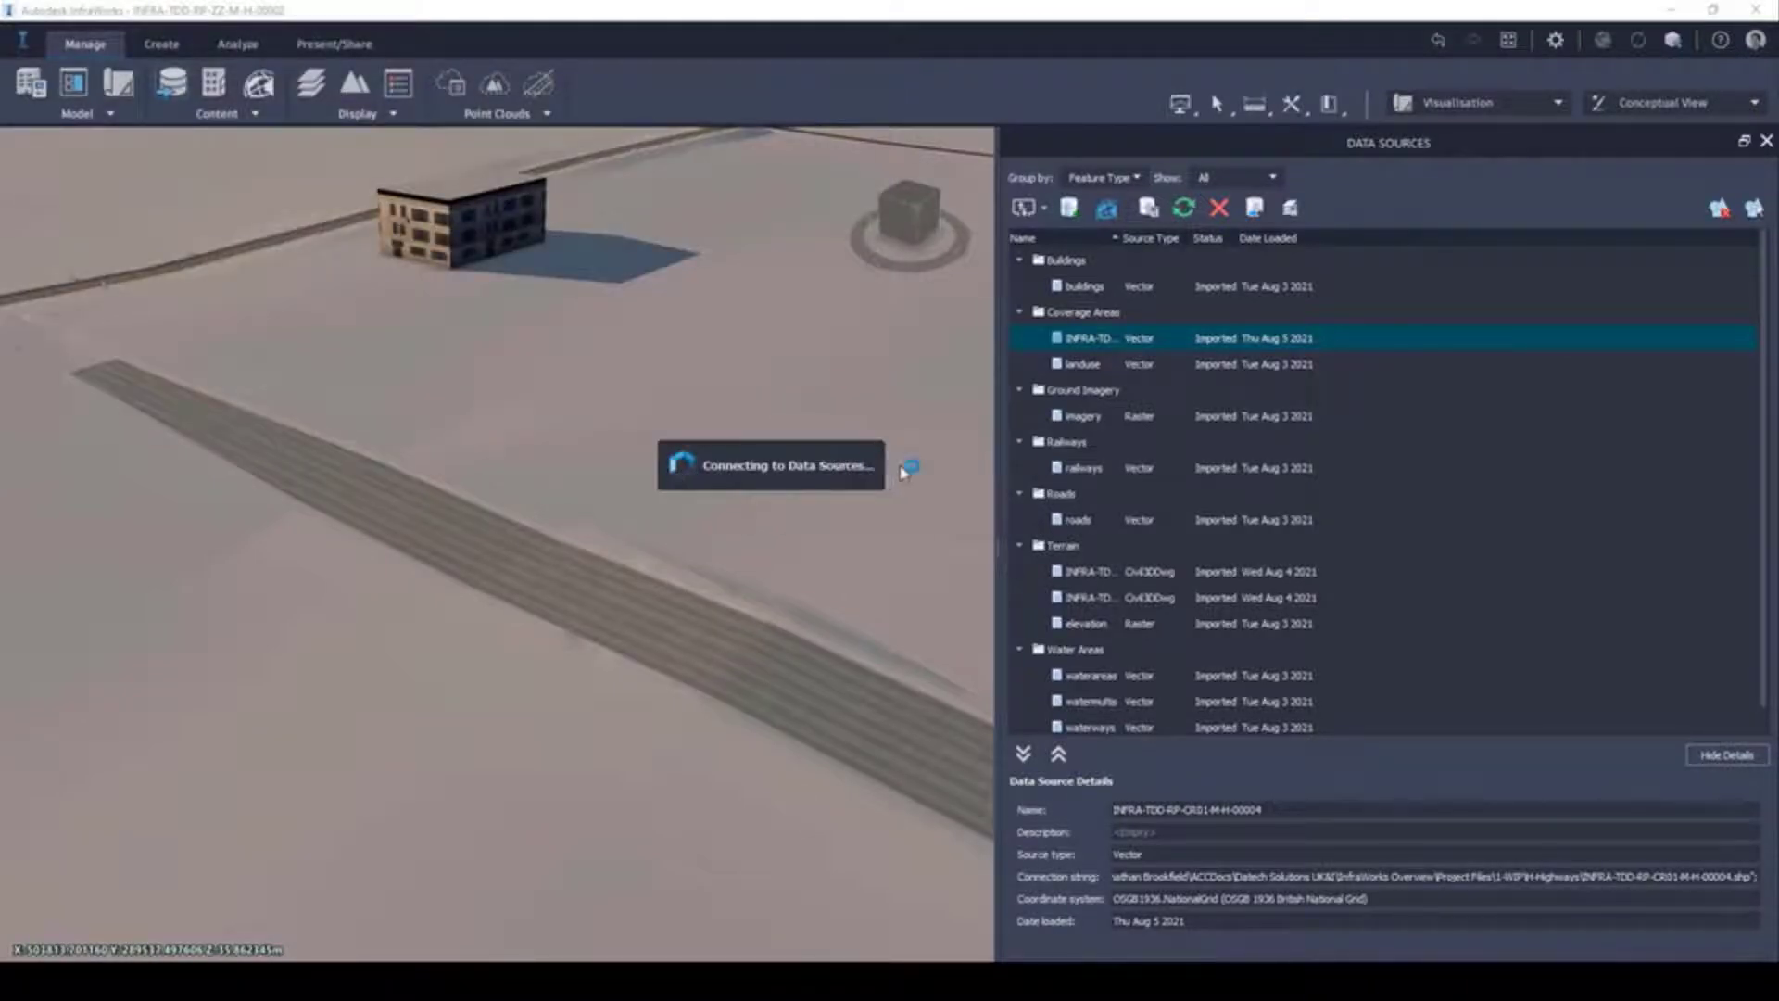
# Configure it as Coverage Areas with Med Grey Asphalt material and refresh the model
pyautogui.rightClick(1102, 289)
pyautogui.click(1145, 305)
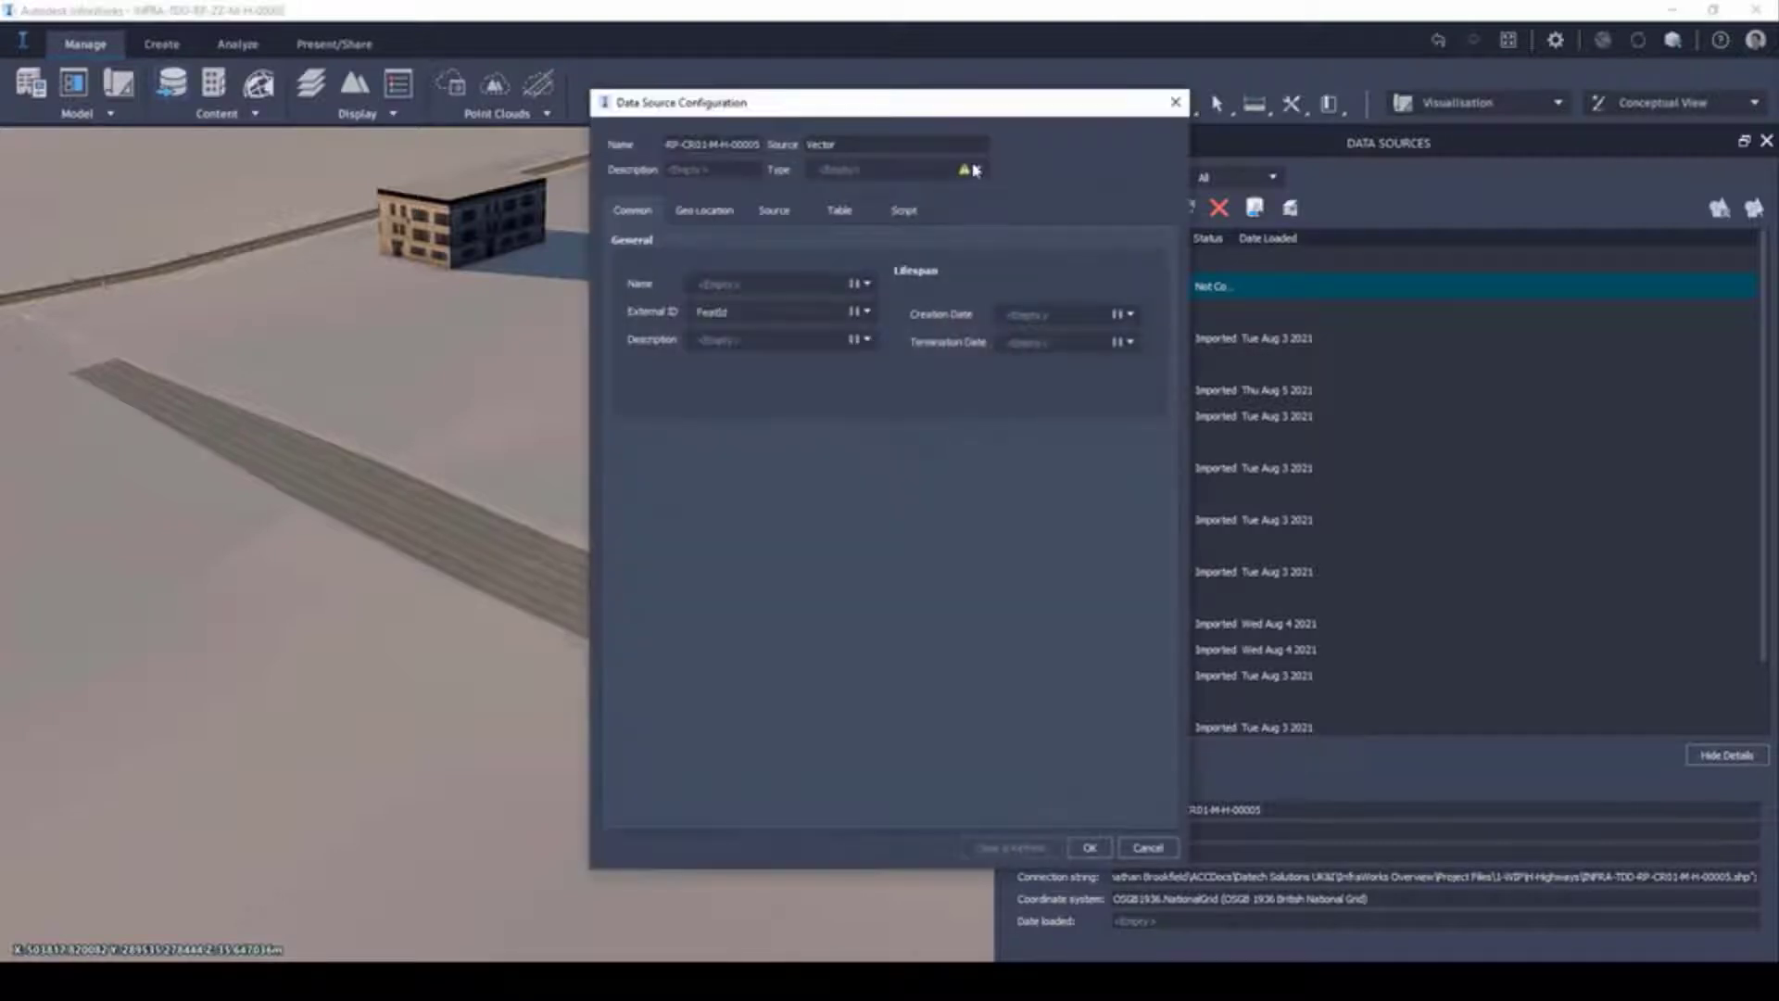
pyautogui.click(977, 169)
pyautogui.click(895, 227)
pyautogui.click(1115, 491)
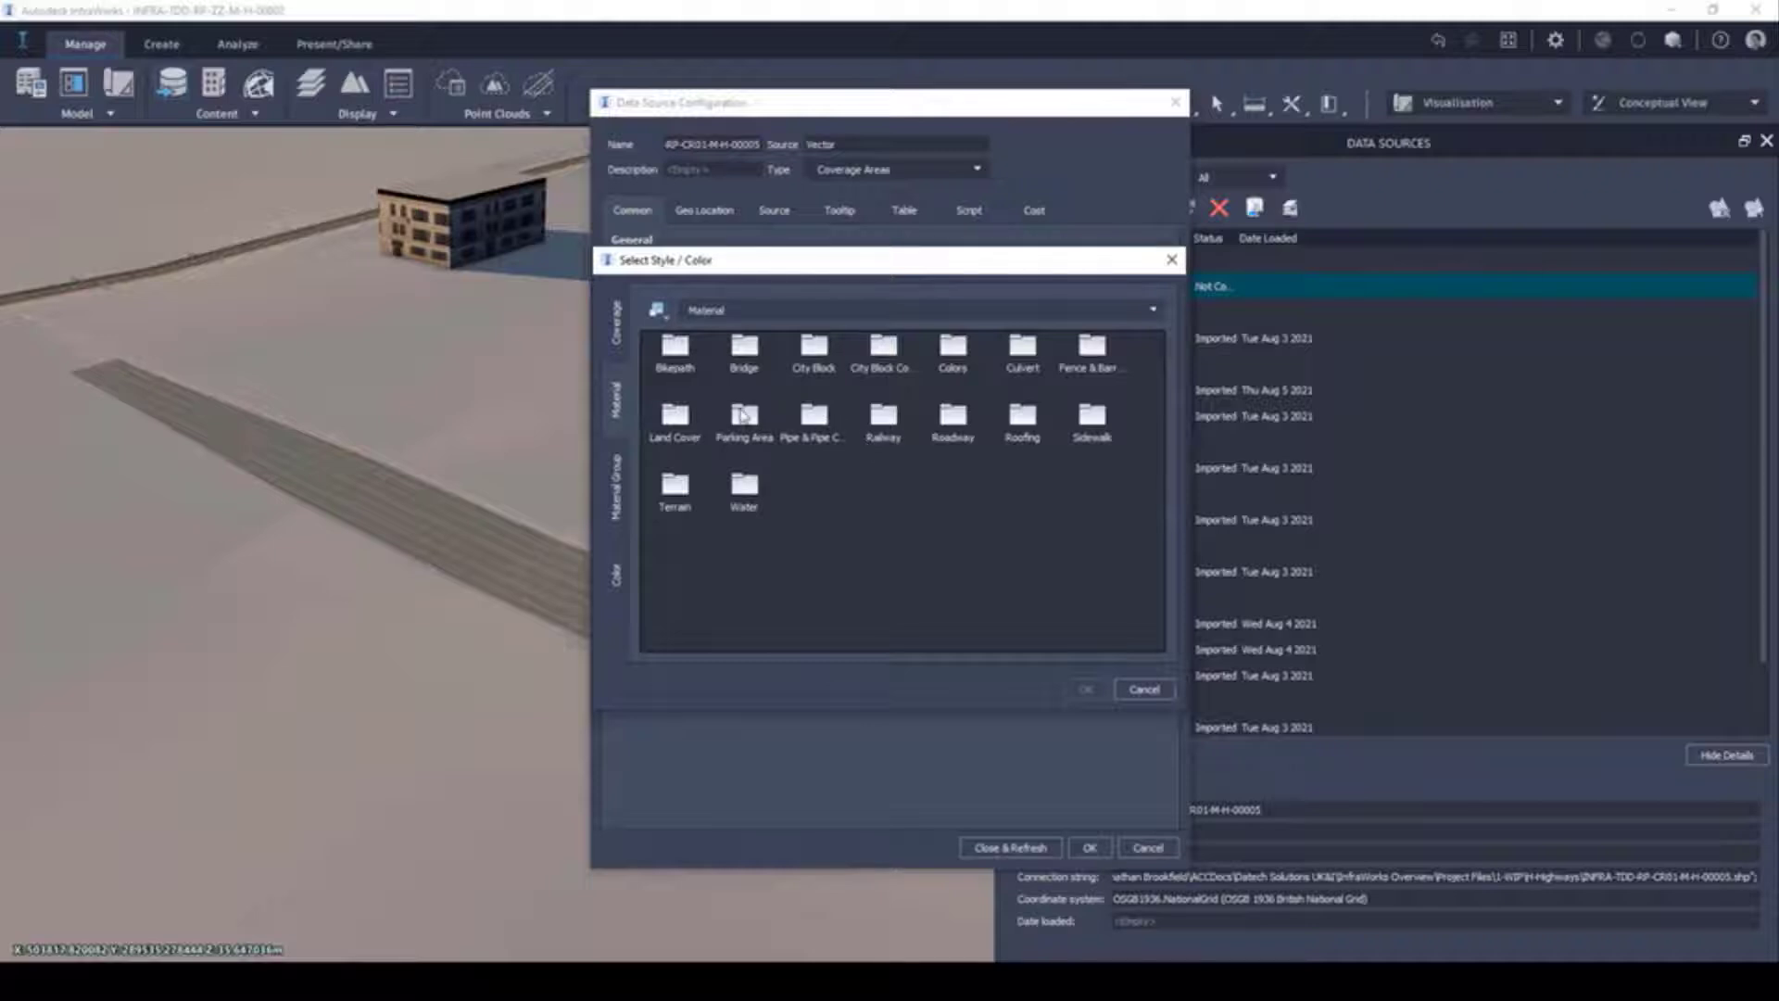
pyautogui.doubleClick(744, 414)
pyautogui.click(938, 429)
pyautogui.click(1081, 687)
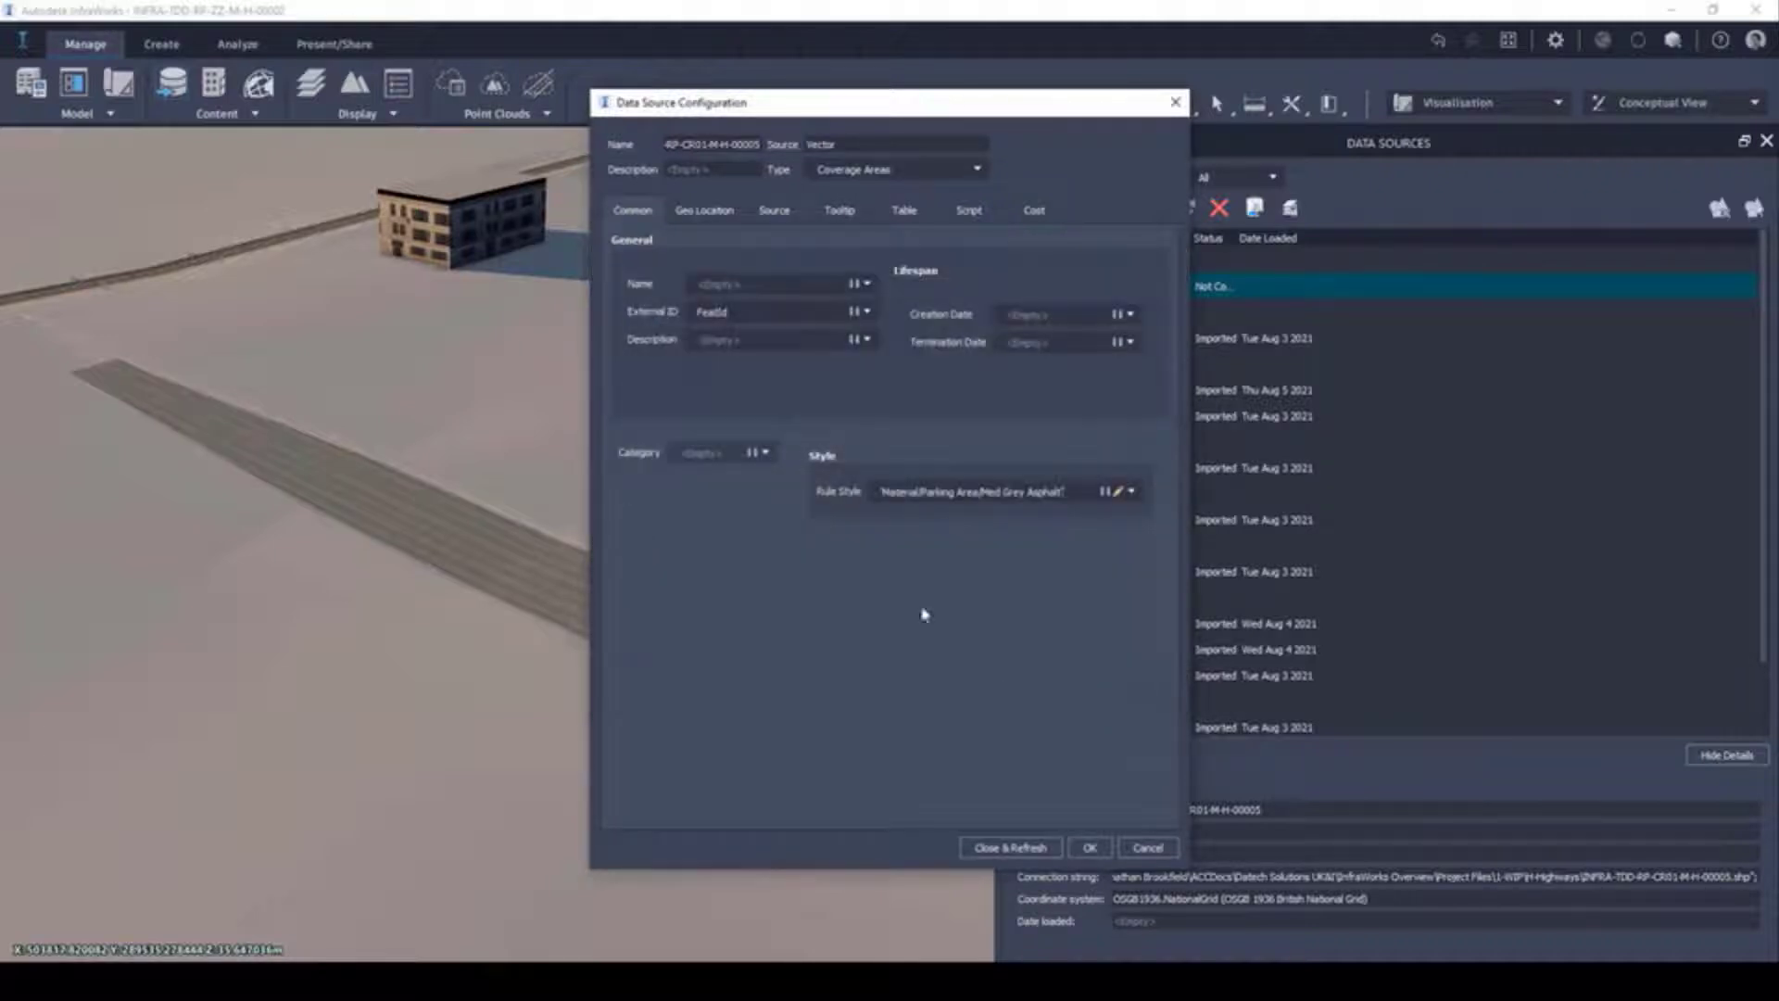
pyautogui.click(1022, 849)
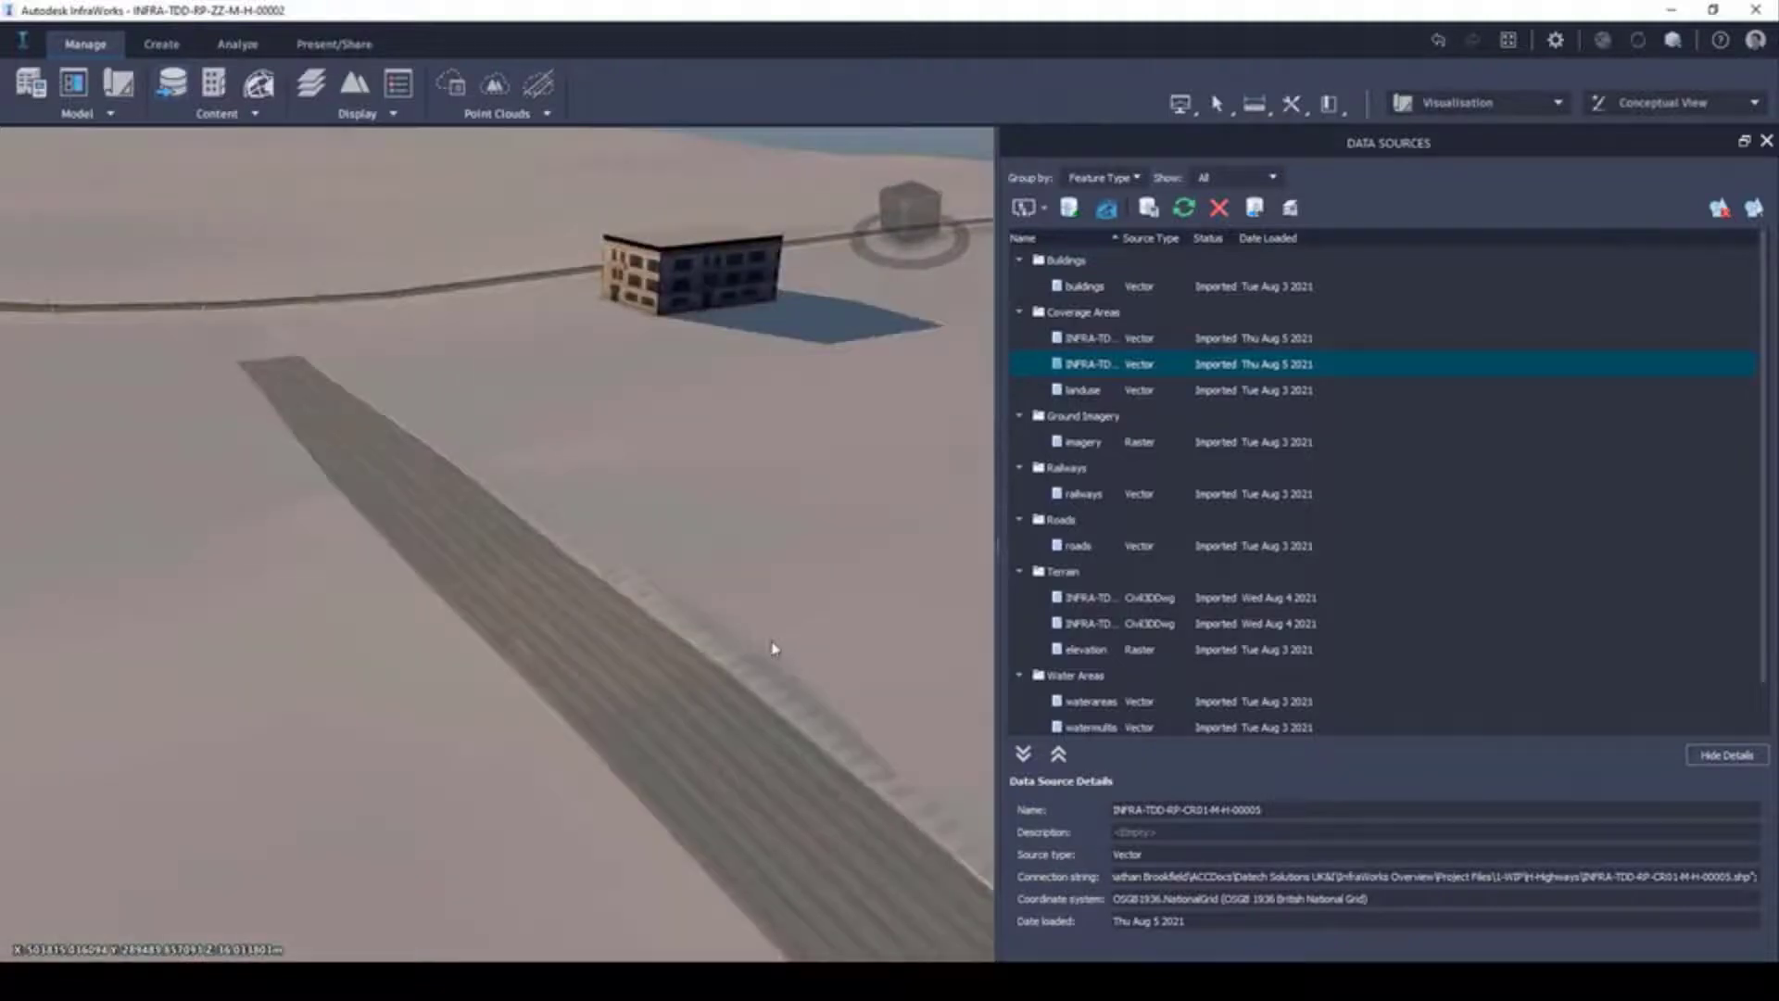
pyautogui.moveTo(823, 561); pyautogui.dragTo(873, 585)
pyautogui.scroll(-1, 742, 541)
pyautogui.moveTo(742, 540); pyautogui.dragTo(737, 563, button='middle')
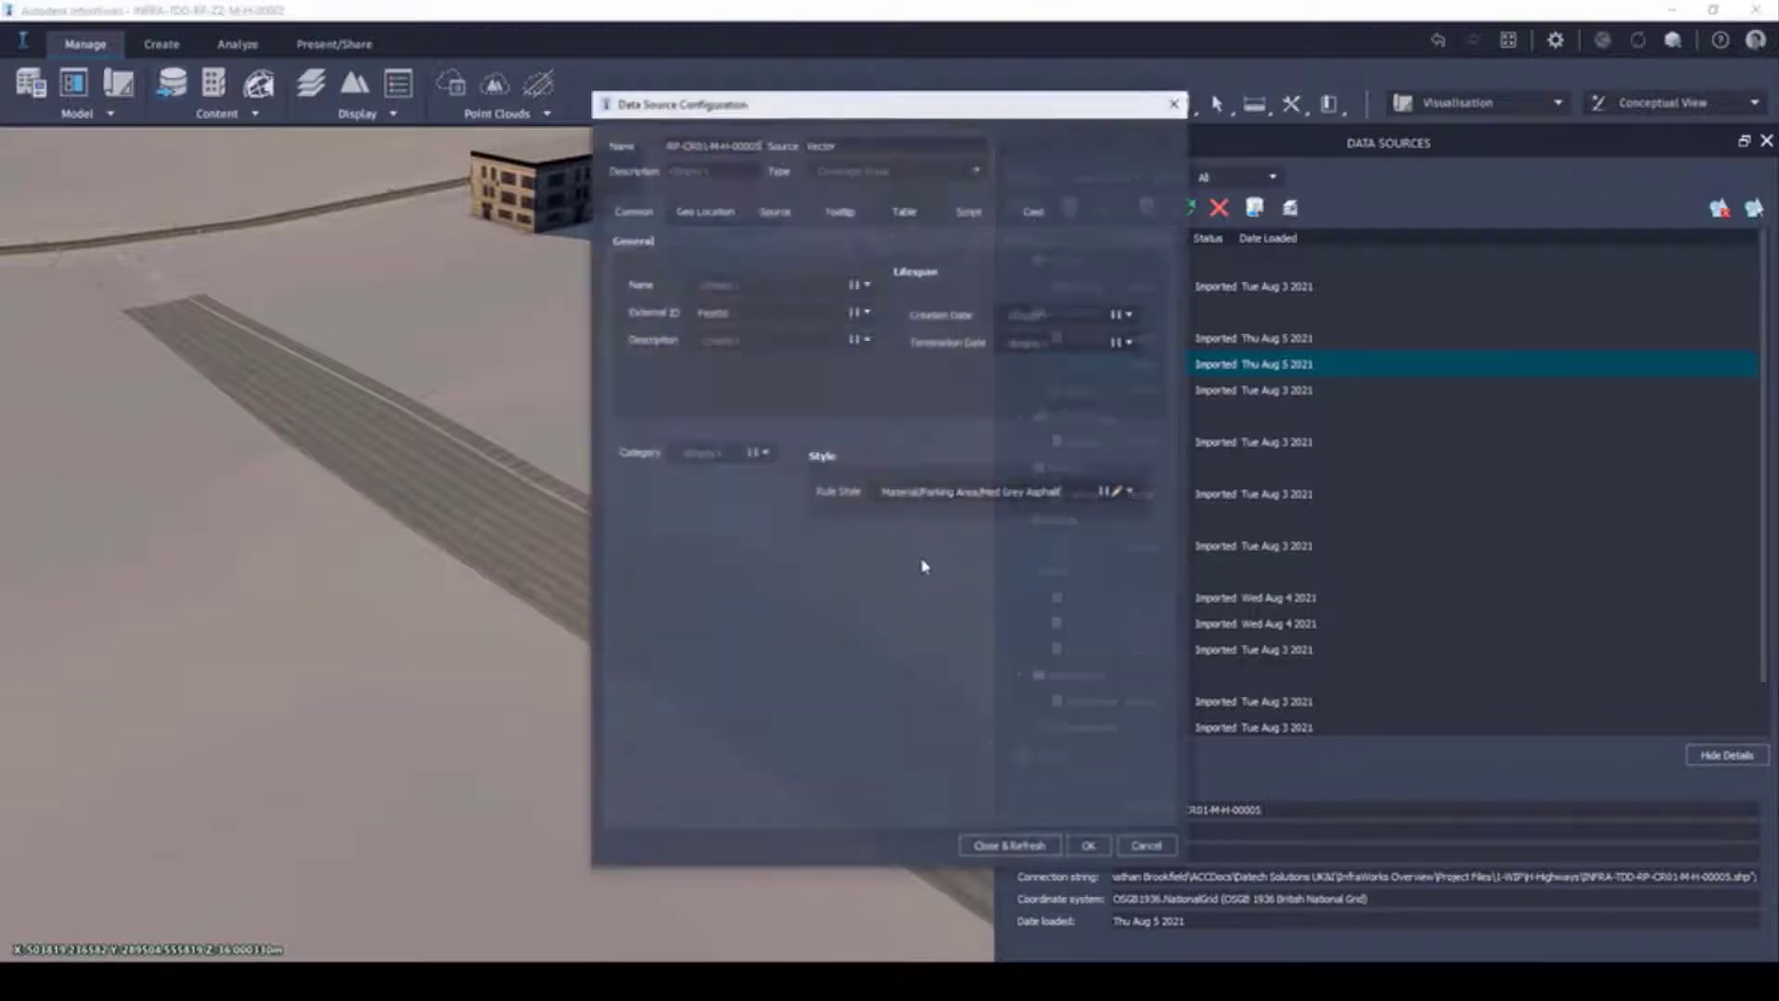
# Reconfirm the coverage's material style and refresh the model again
pyautogui.click(1118, 492)
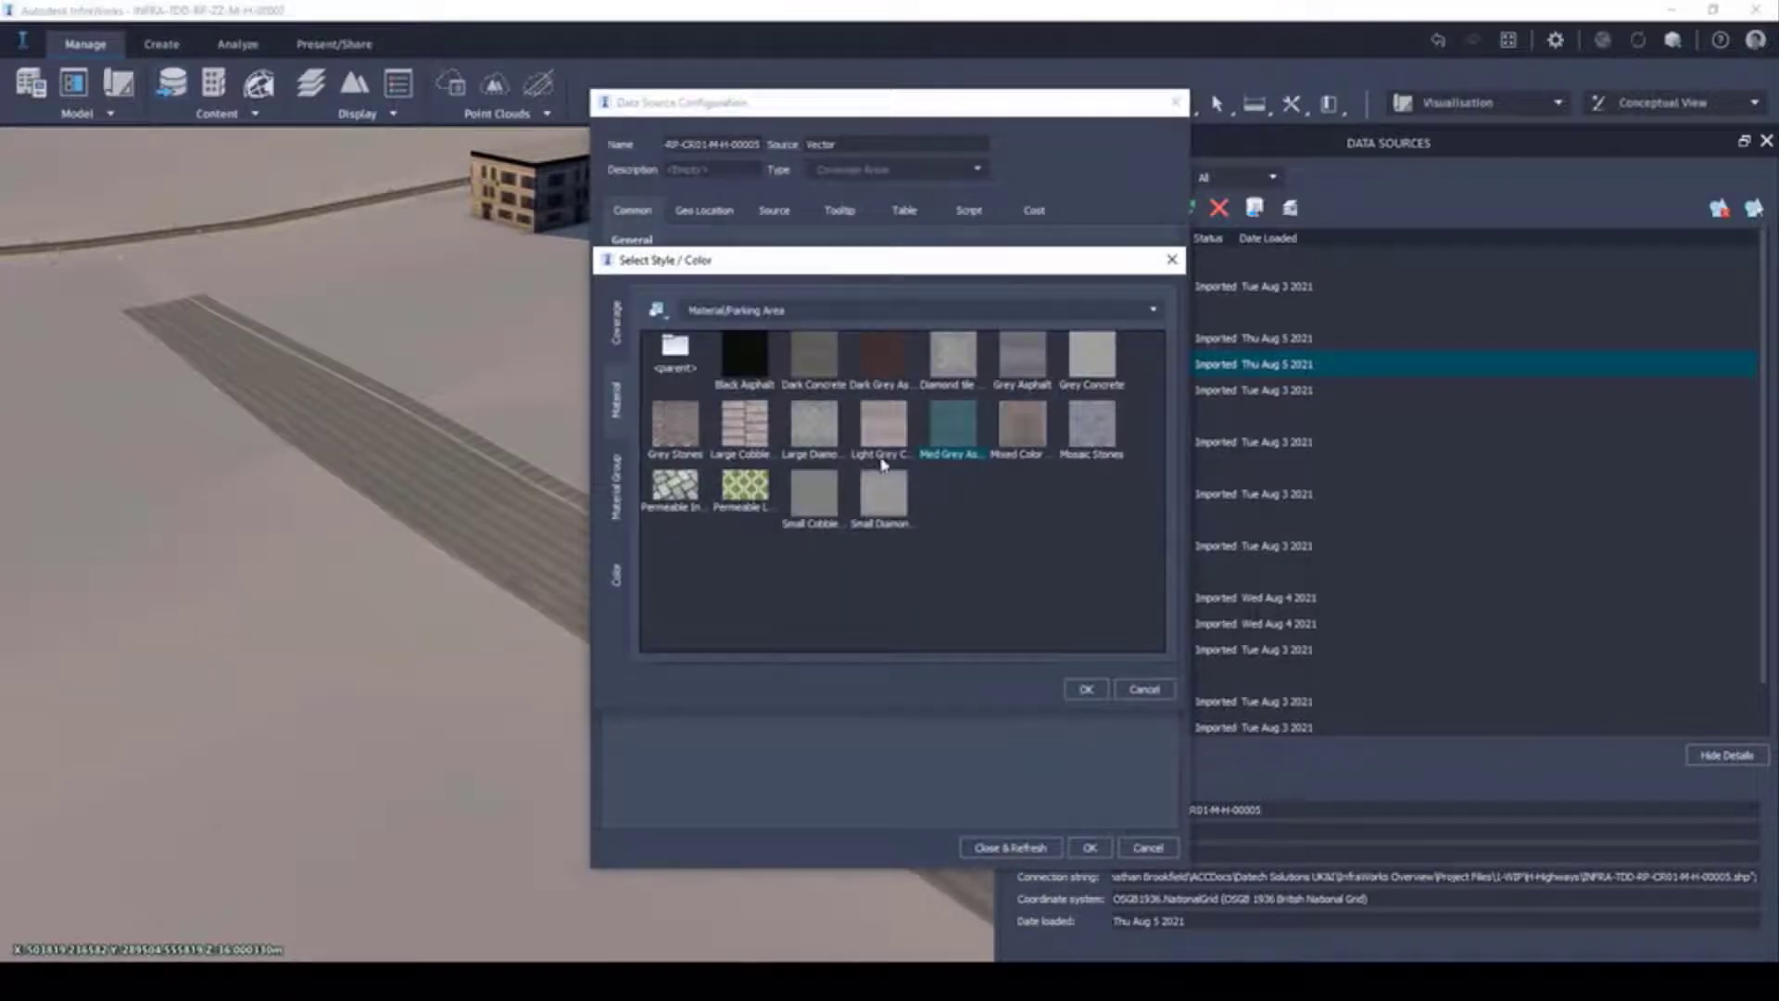
pyautogui.click(1085, 688)
pyautogui.click(1010, 847)
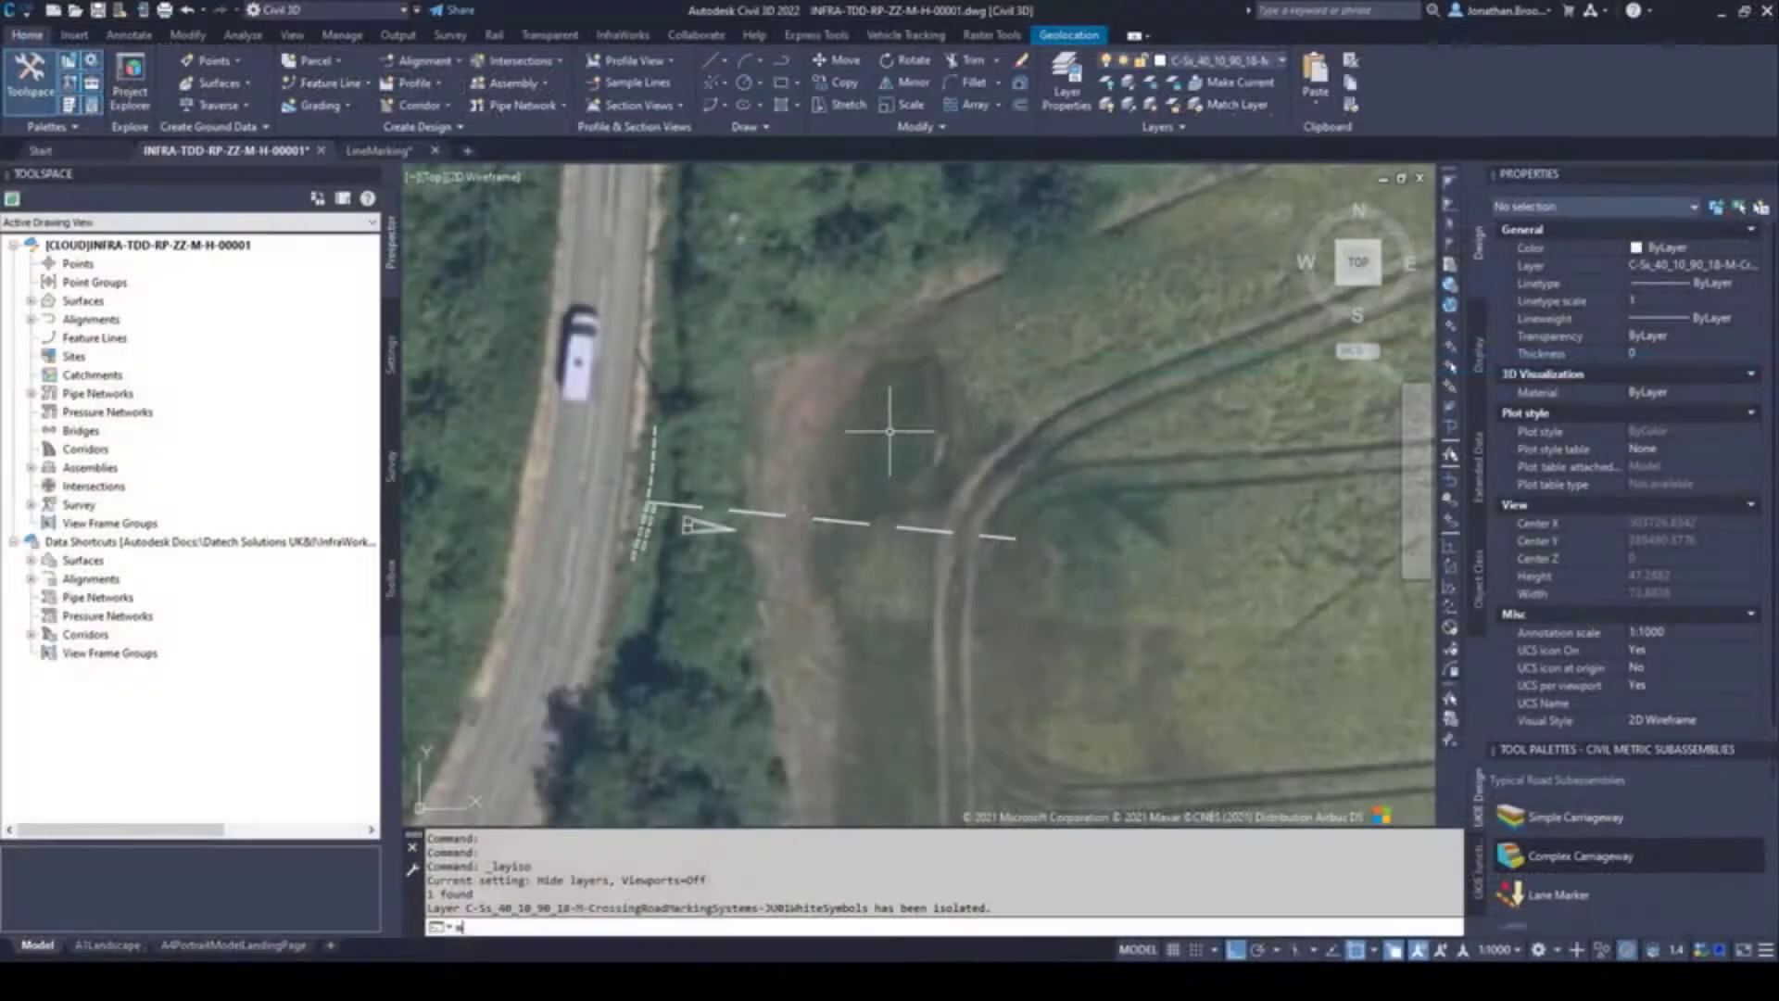
# Start a MAPDWGTOSDF export to INFRA-TDD-RP-JU01-M-H-00006.sdf in the H-Highways folder
pyautogui.write('MAP')
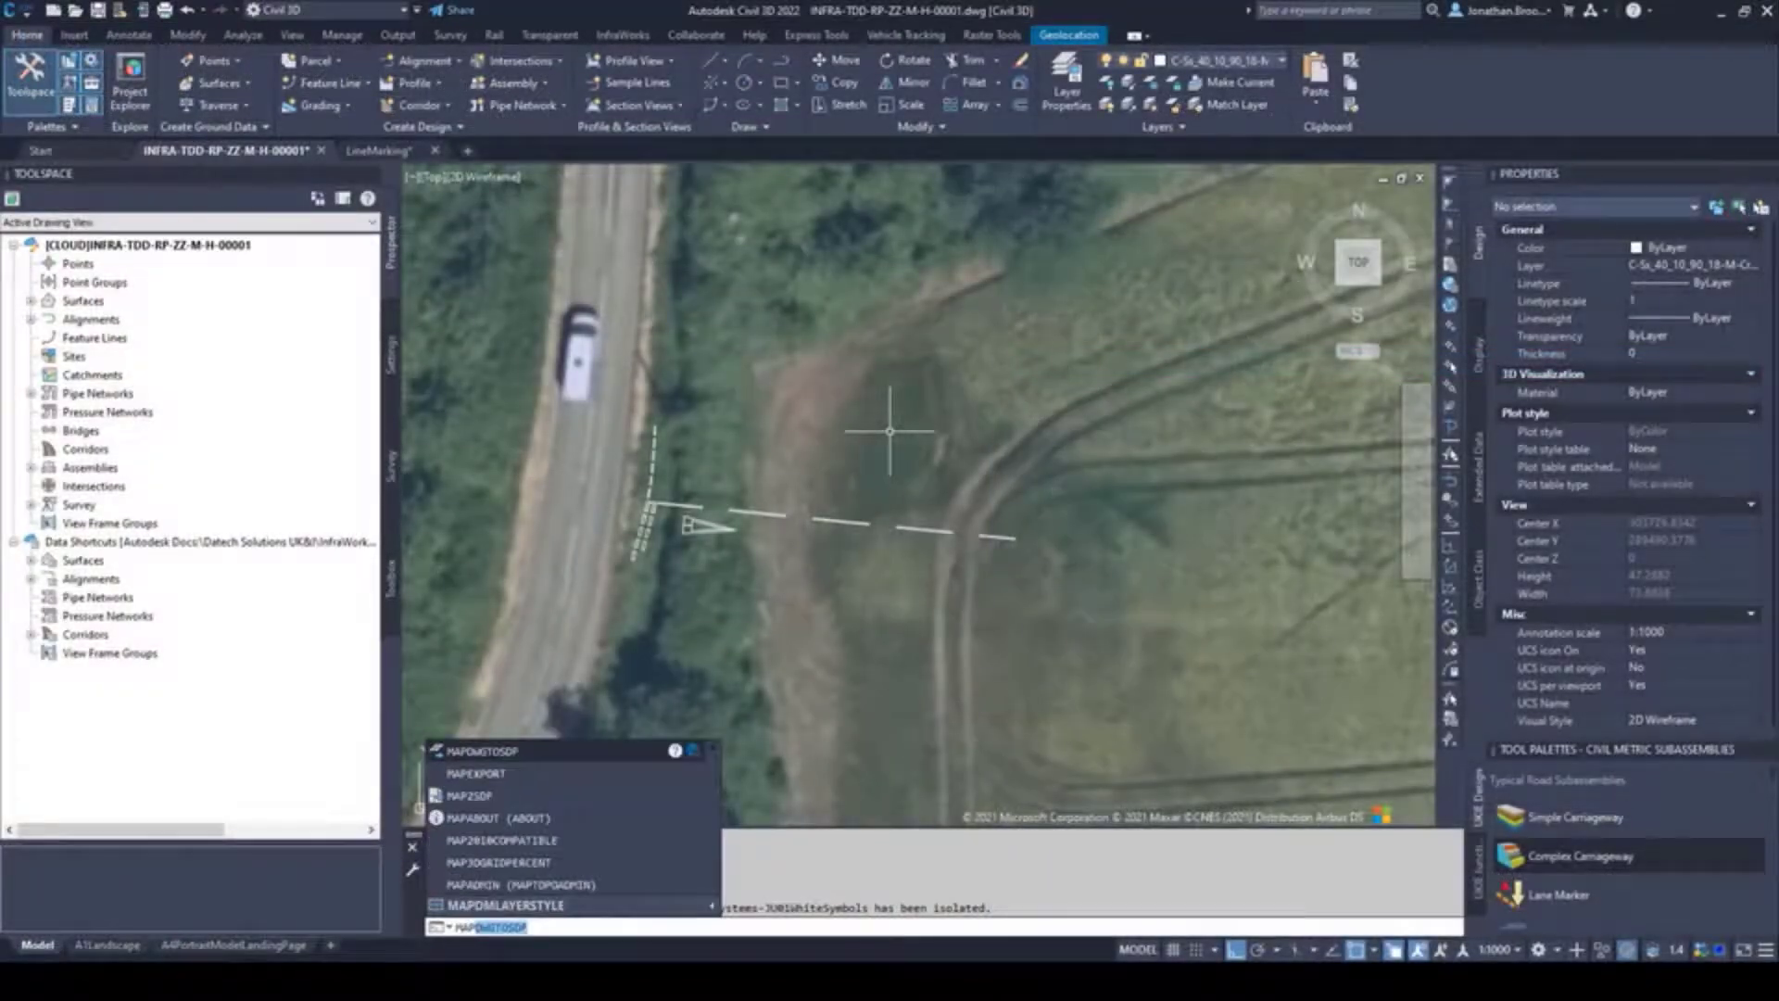
pyautogui.click(511, 766)
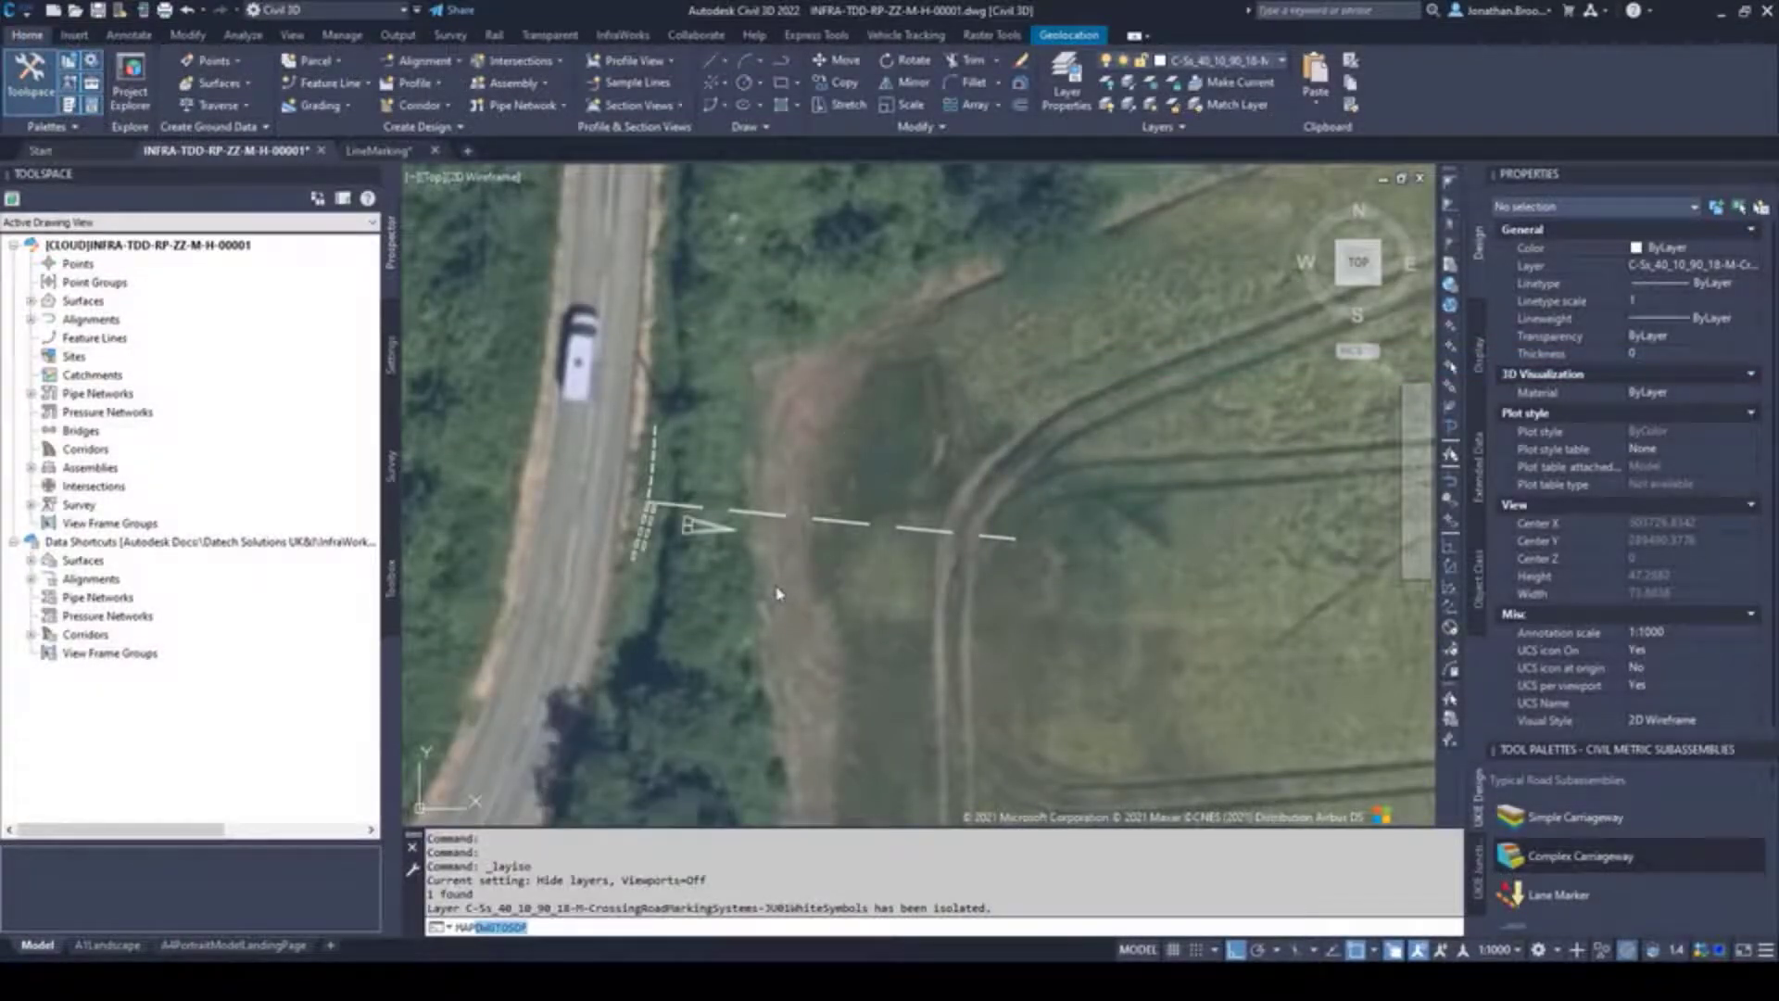
pyautogui.press('Return')
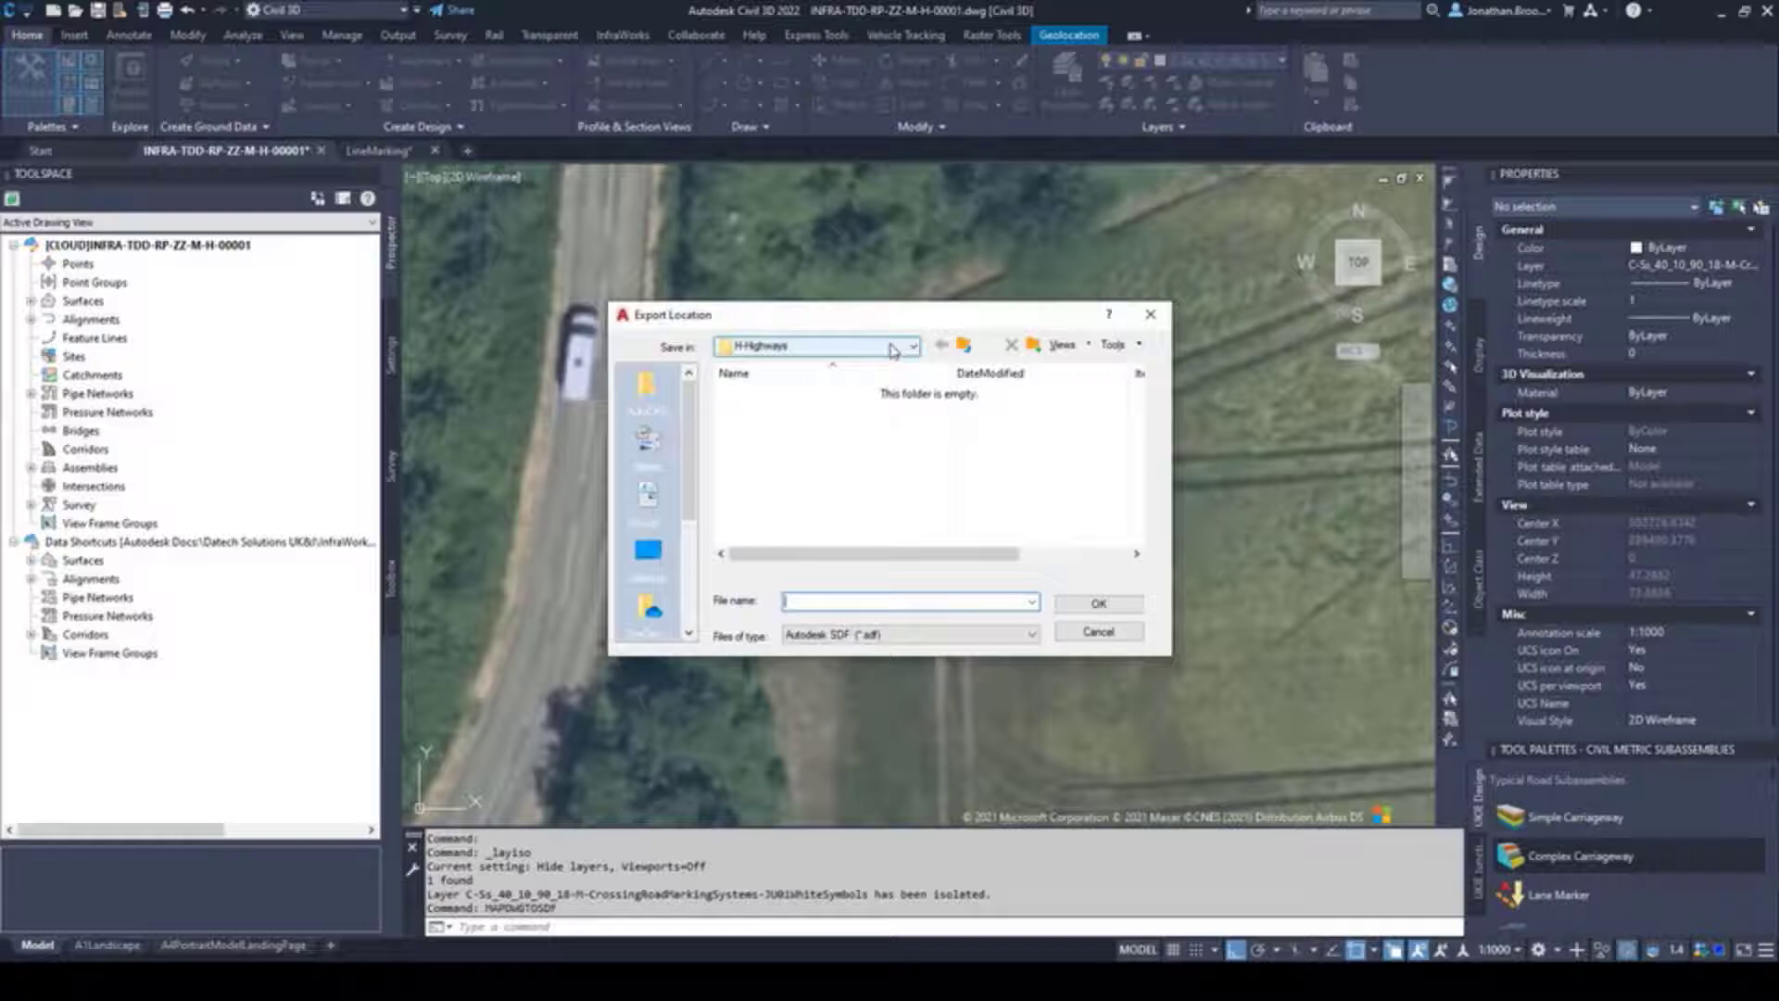
pyautogui.click(892, 349)
pyautogui.click(892, 351)
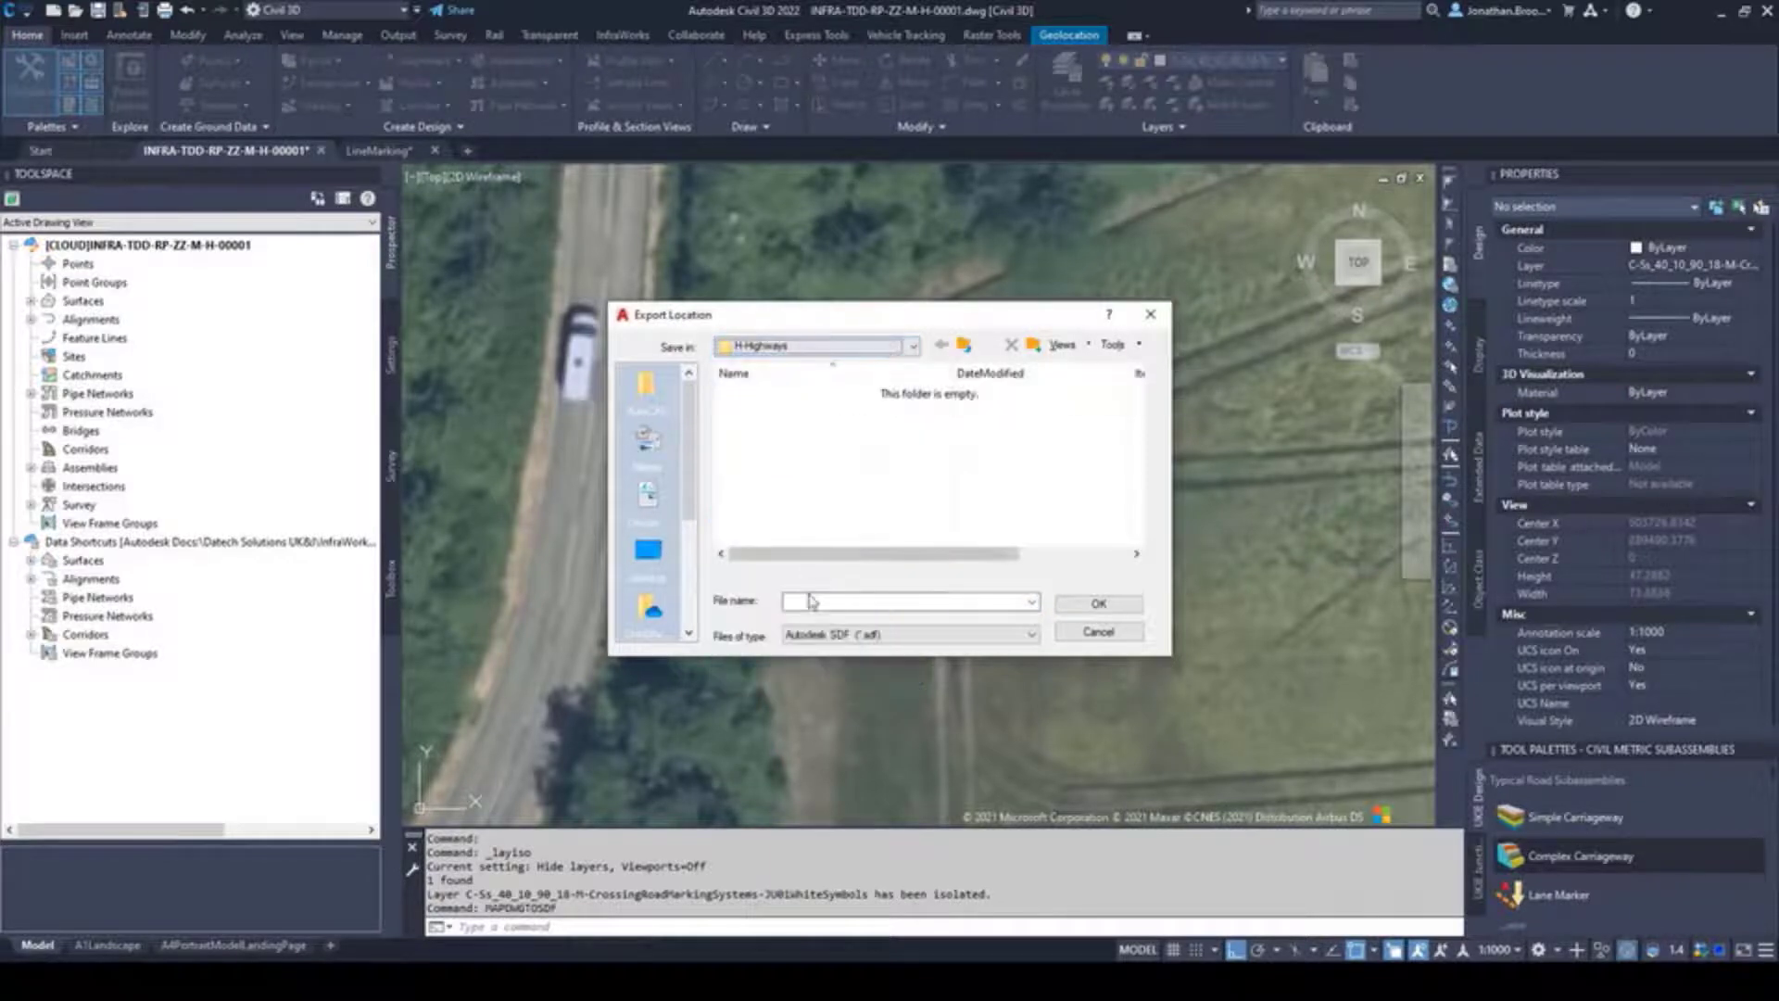
pyautogui.click(820, 600)
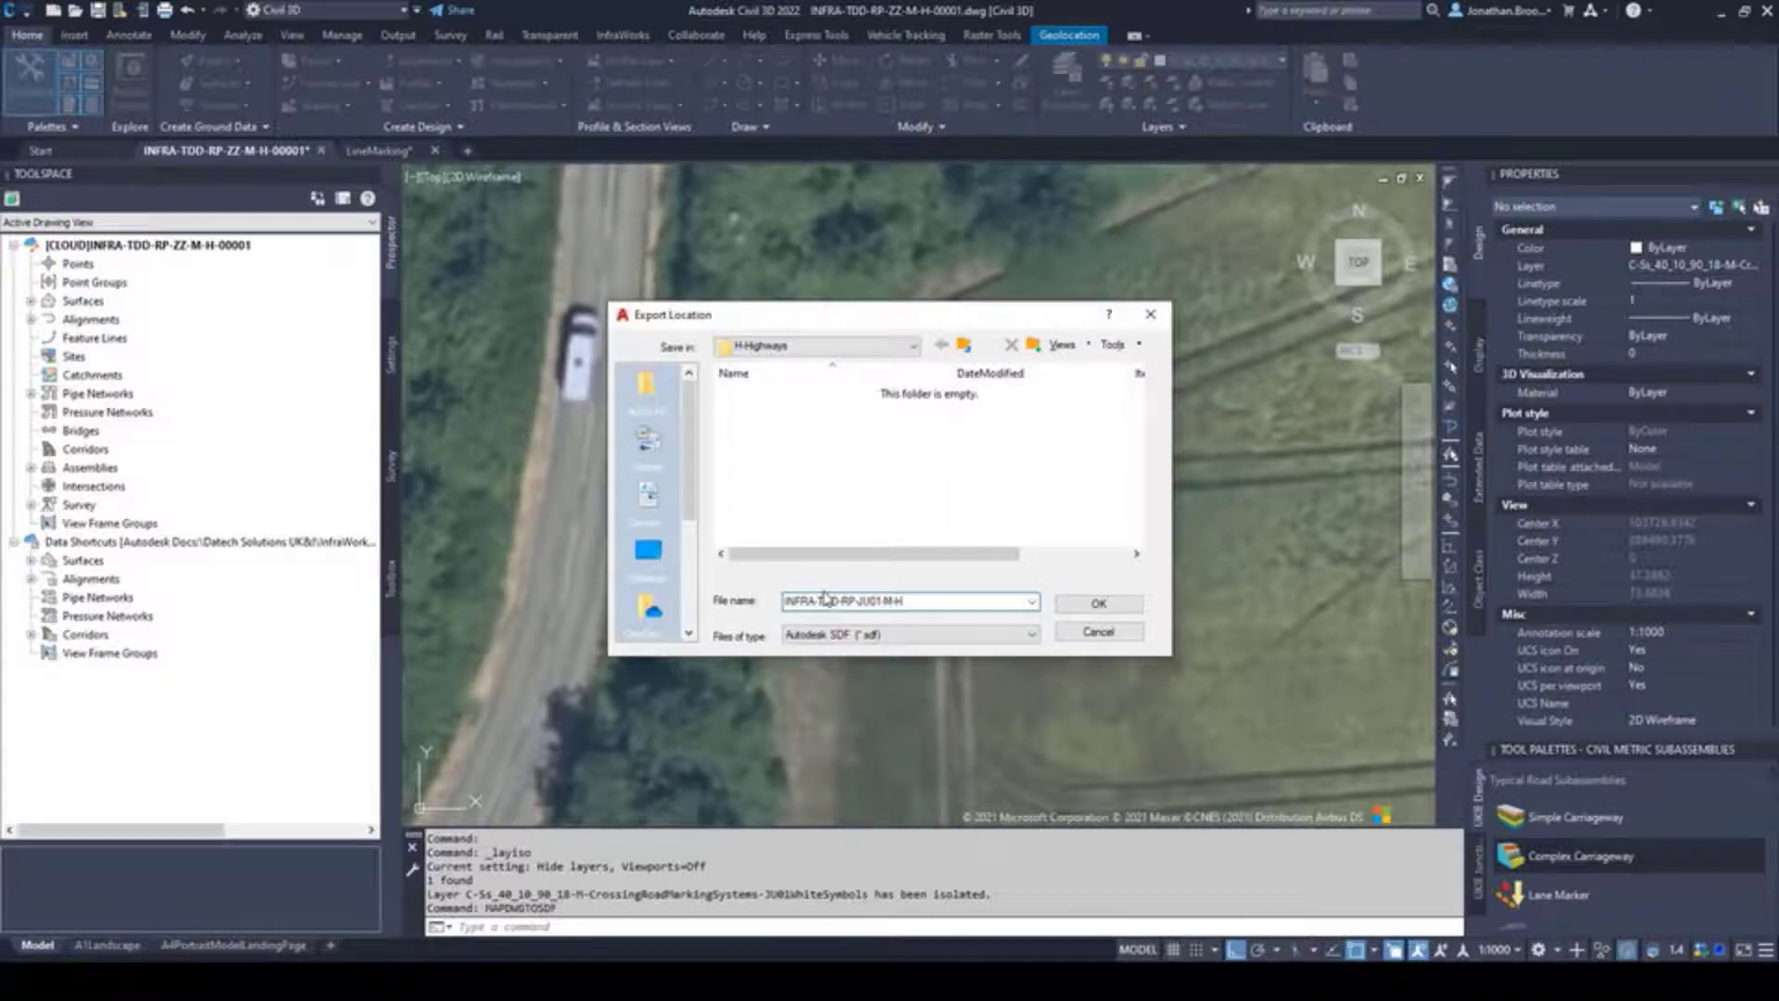
pyautogui.click(1095, 603)
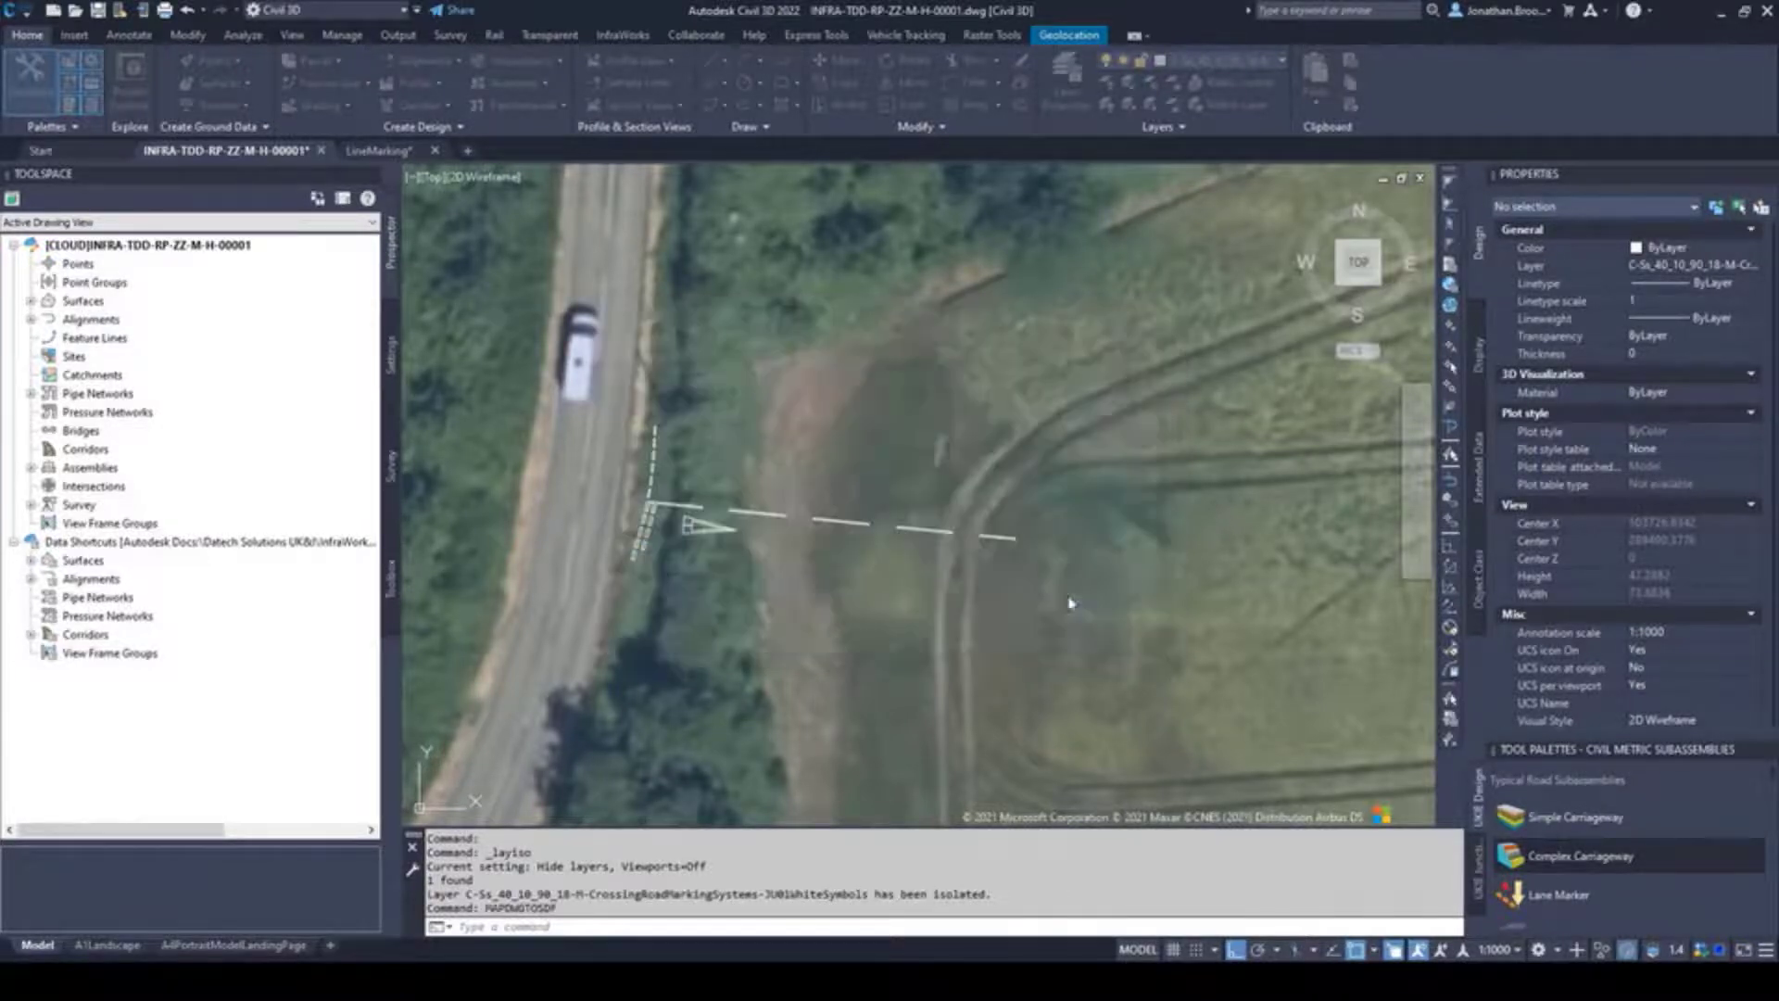
# Window-select the 23 crossing marking objects and export them to the SDF
pyautogui.click(903, 302)
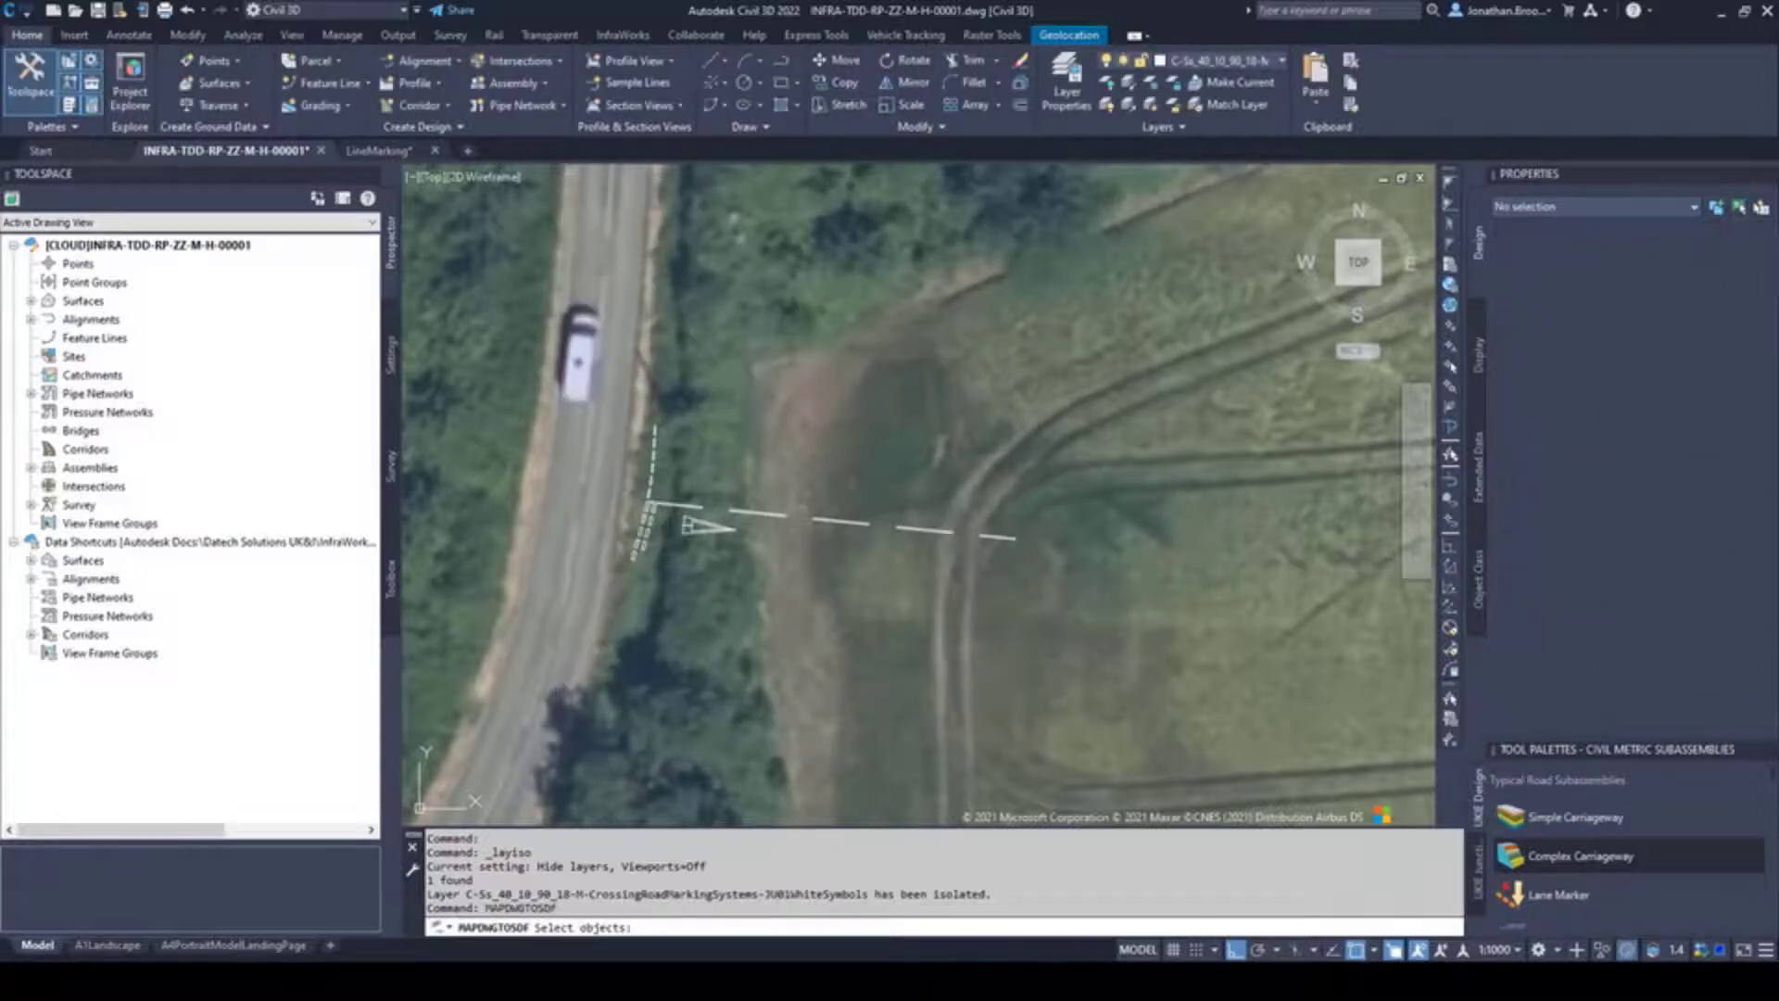
pyautogui.click(595, 377)
pyautogui.click(1325, 674)
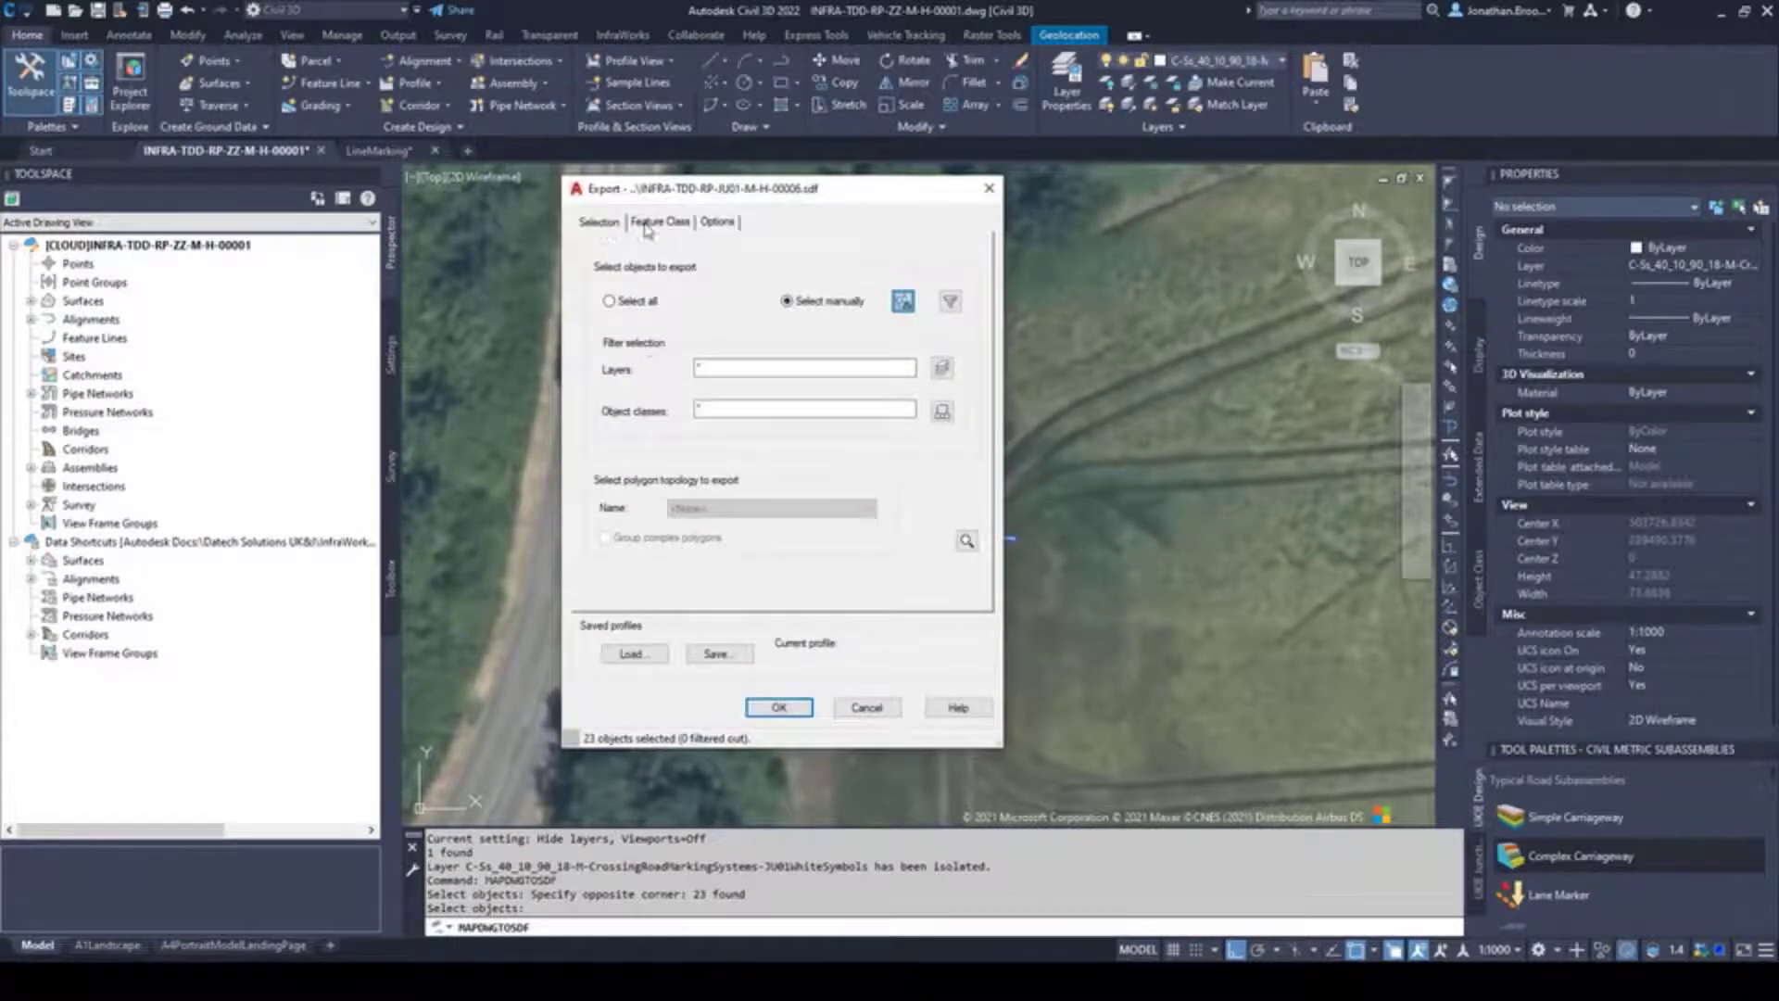
pyautogui.click(715, 223)
pyautogui.click(599, 221)
pyautogui.click(778, 707)
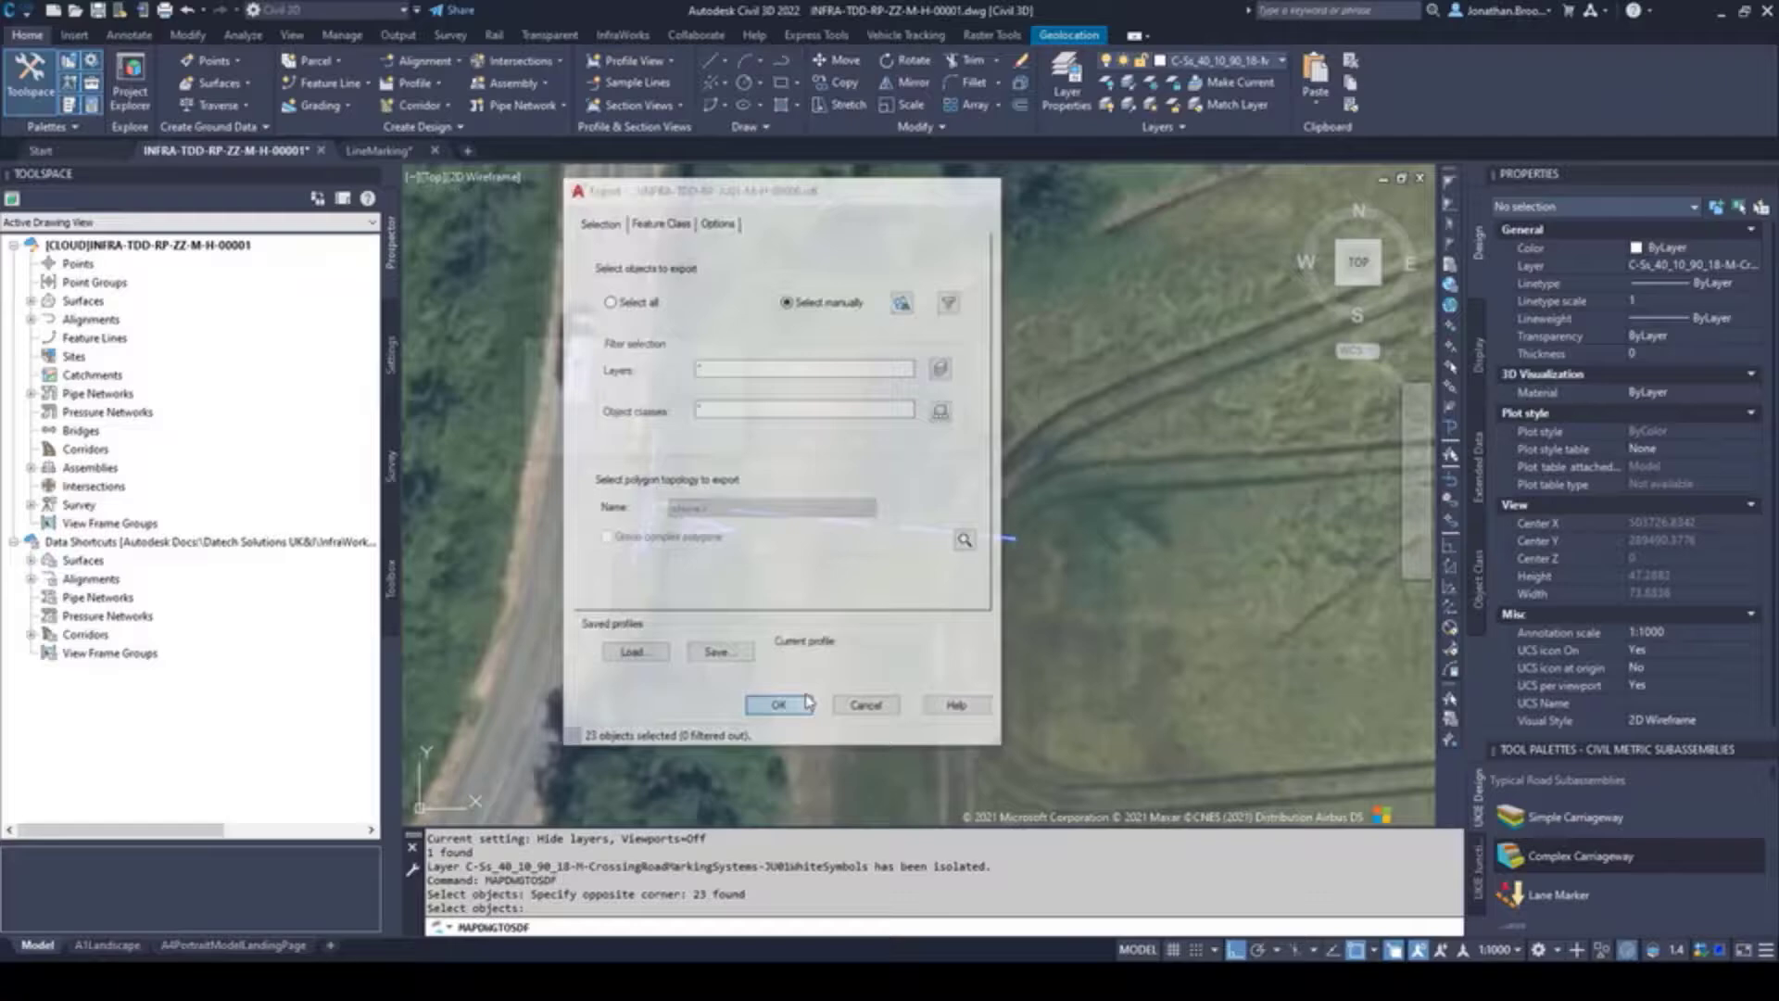
# Restore hidden layers, then isolate the layer of the white hatched road marking
pyautogui.moveTo(897, 605); pyautogui.dragTo(868, 579, button='middle')
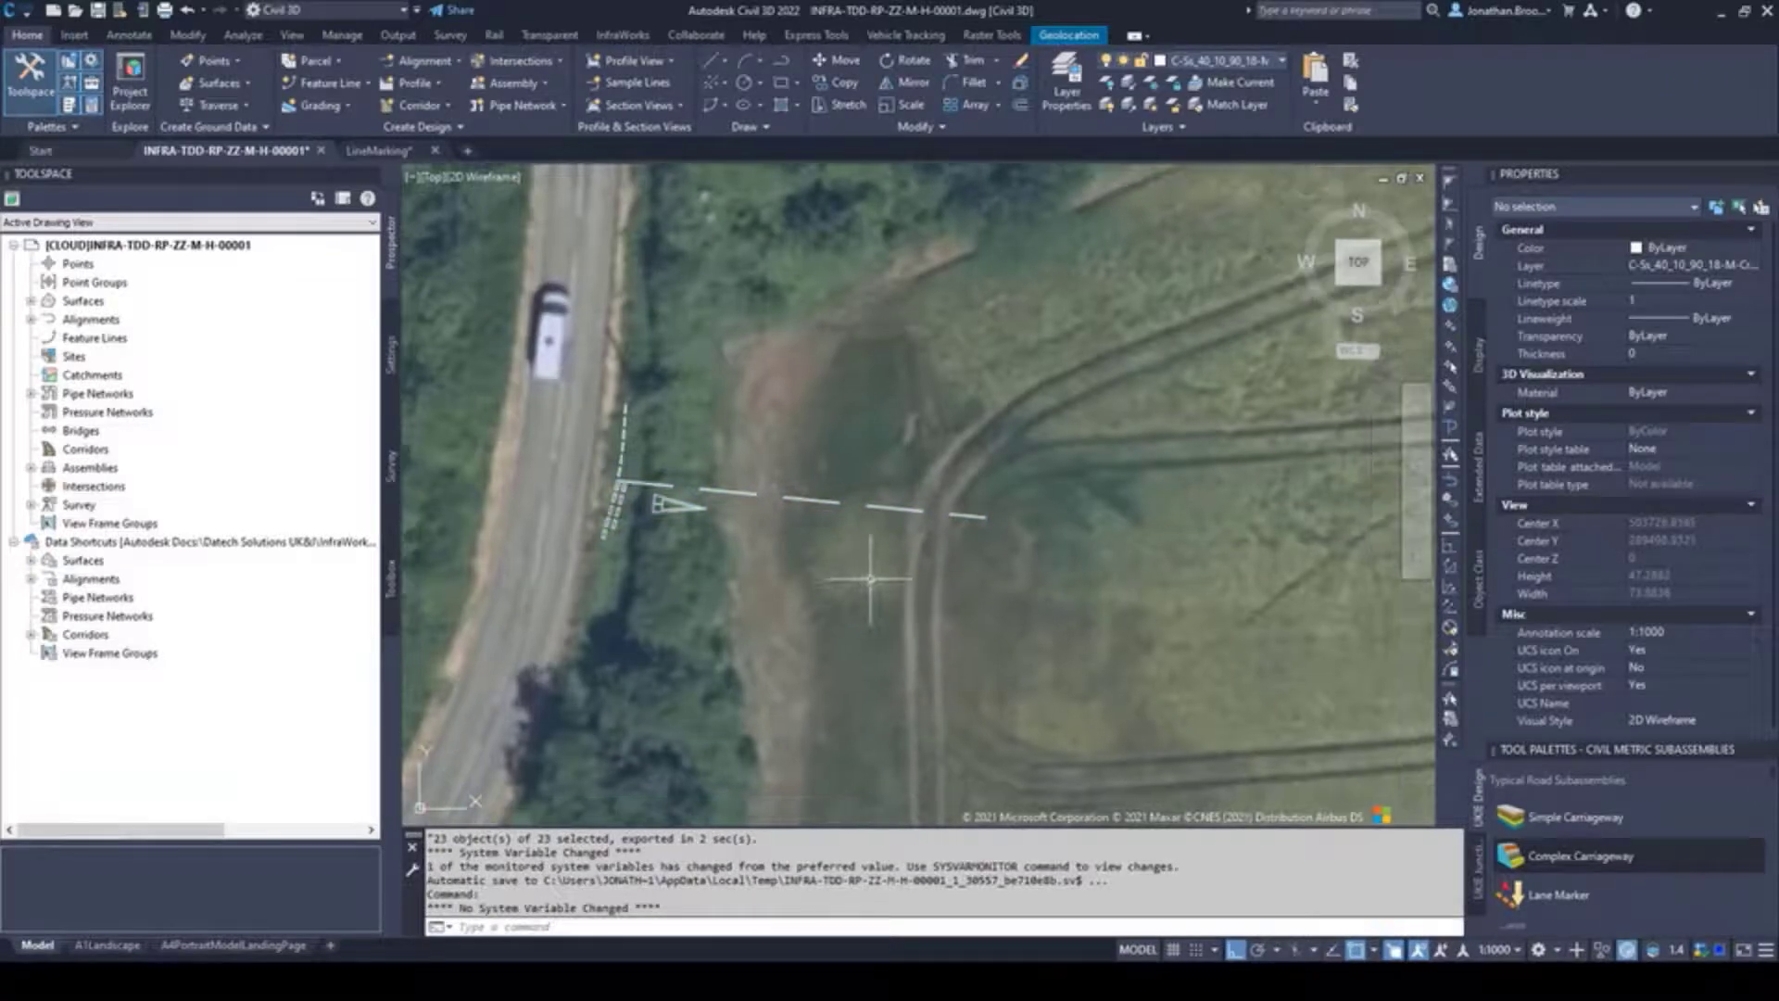
pyautogui.click(1128, 106)
pyautogui.scroll(2, 1159, 550)
pyautogui.moveTo(1159, 550); pyautogui.dragTo(950, 474, button='middle')
pyautogui.click(952, 456)
pyautogui.scroll(-4, 864, 429)
pyautogui.click(1129, 83)
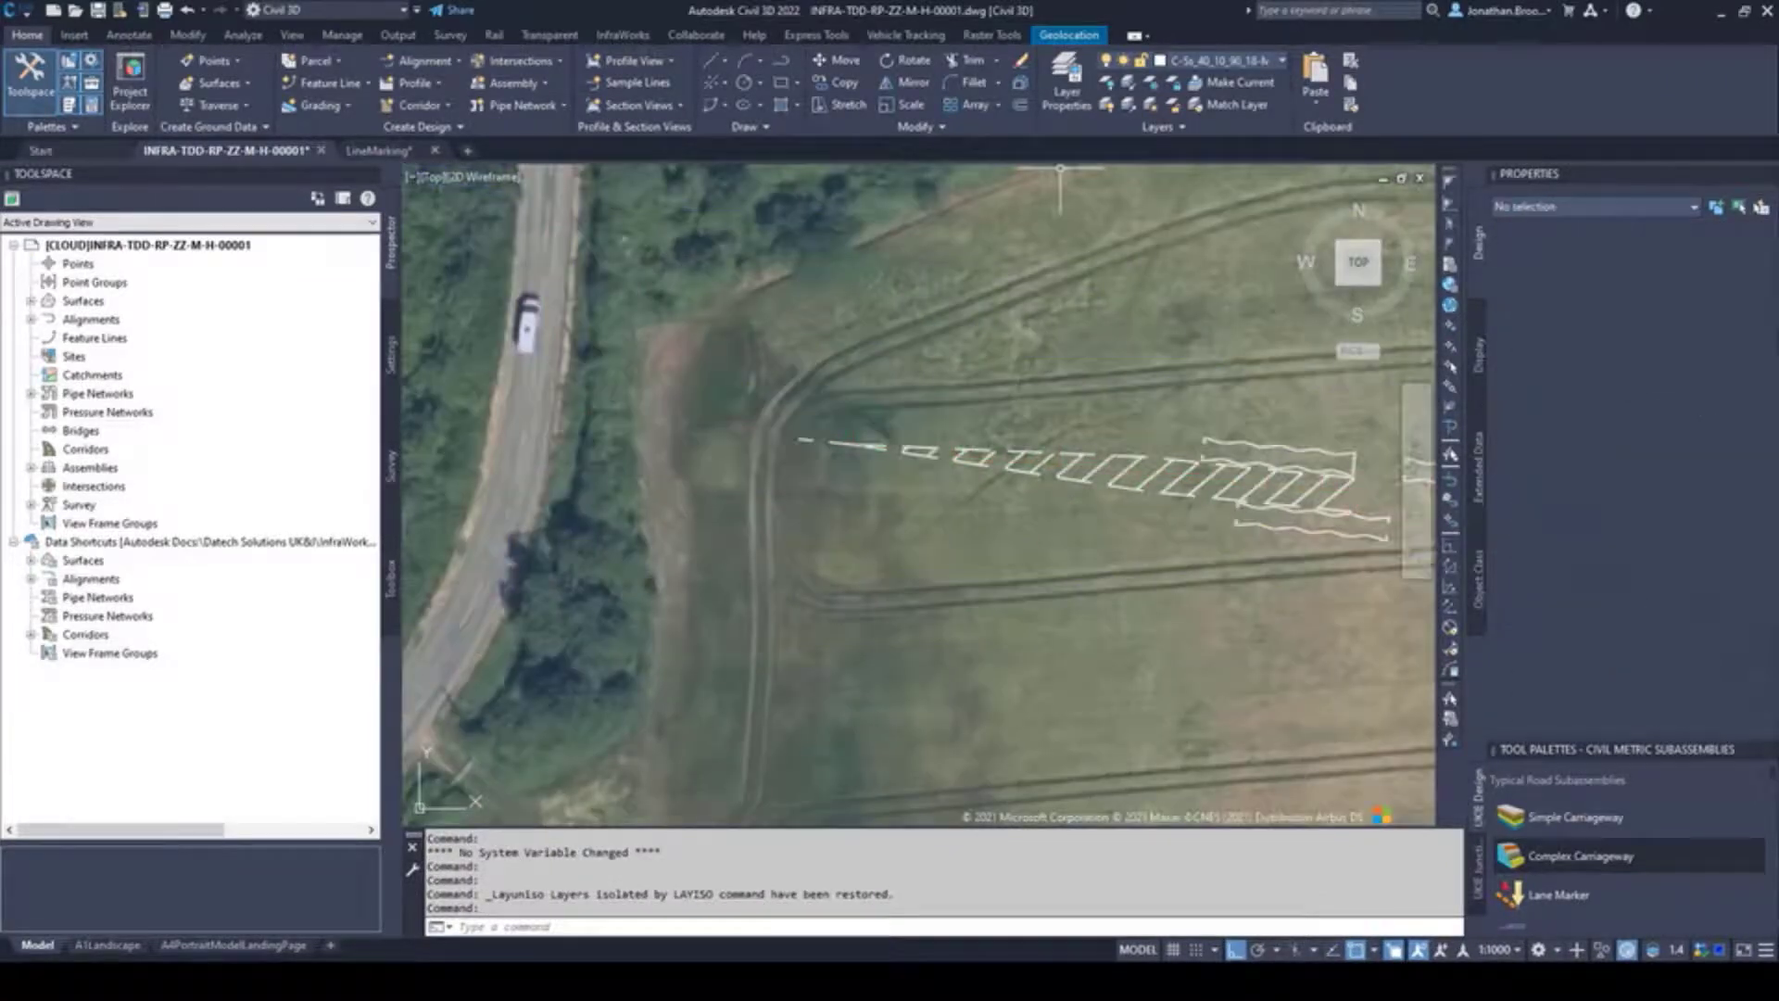
pyautogui.scroll(-2, 1253, 376)
pyautogui.moveTo(1252, 377); pyautogui.dragTo(903, 408, button='middle')
pyautogui.scroll(-2, 903, 407)
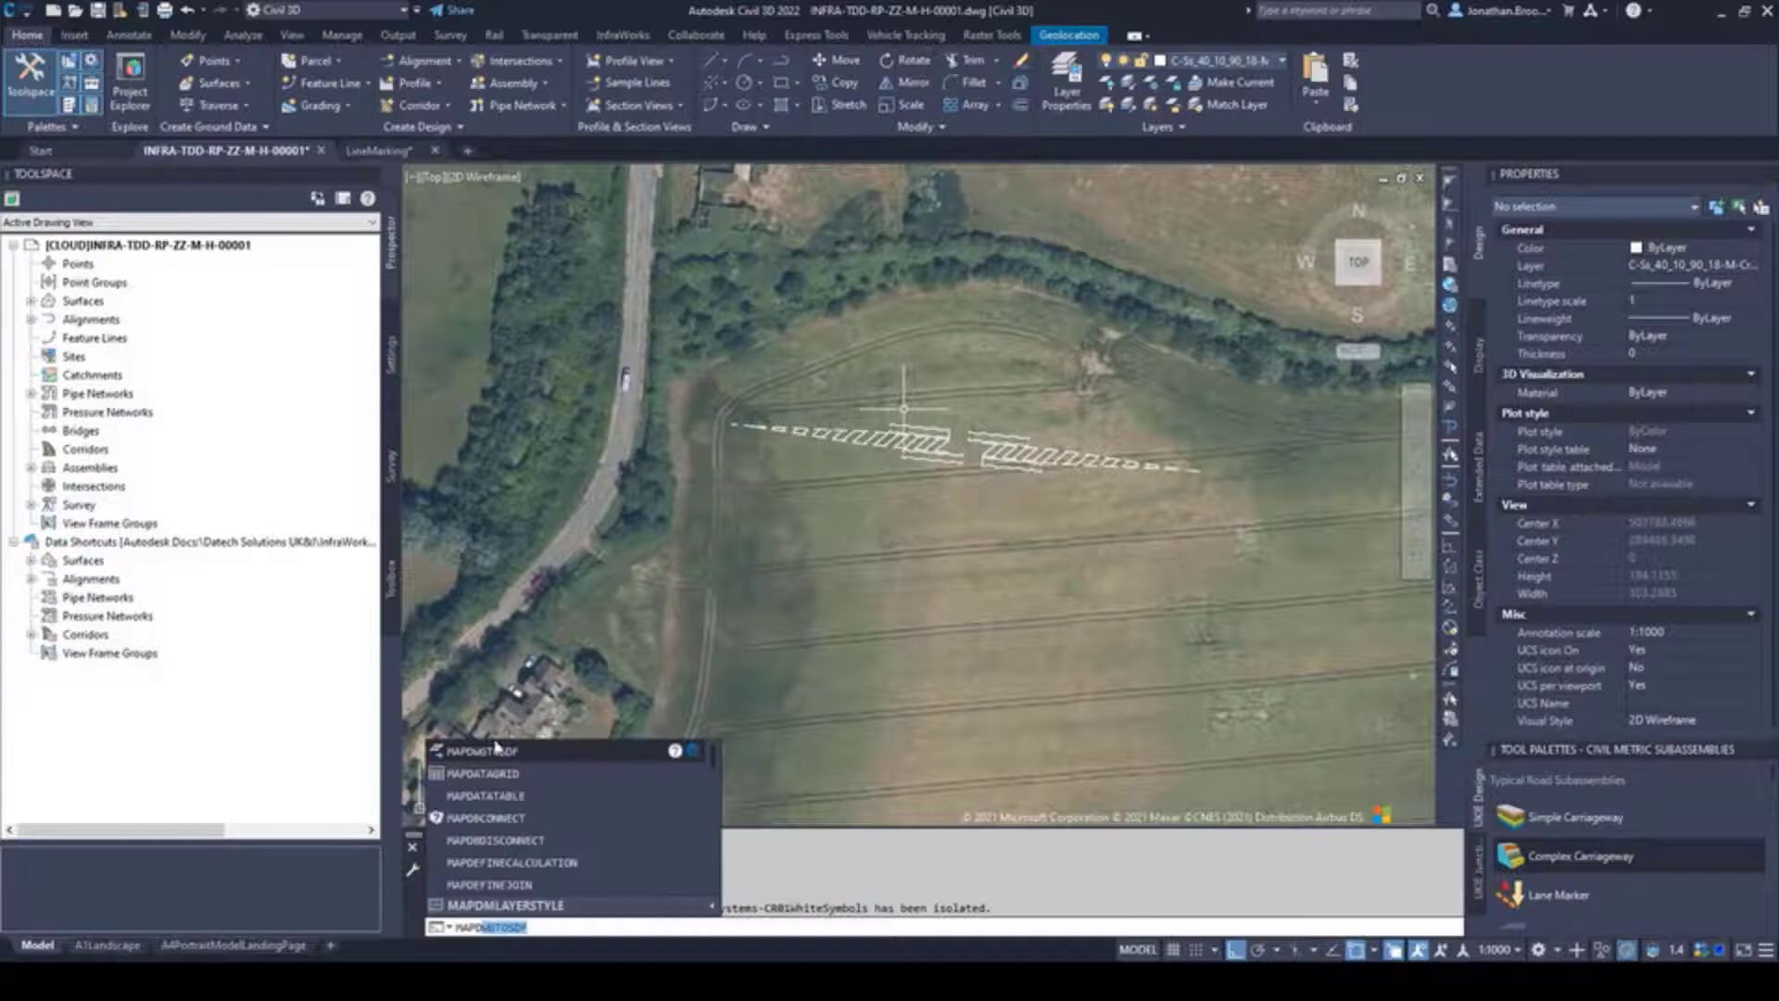
# Rerun the SDF export with the file renamed to INFRA-TDD-RP-CR01-M-H-00006.sdf
pyautogui.press('Return')
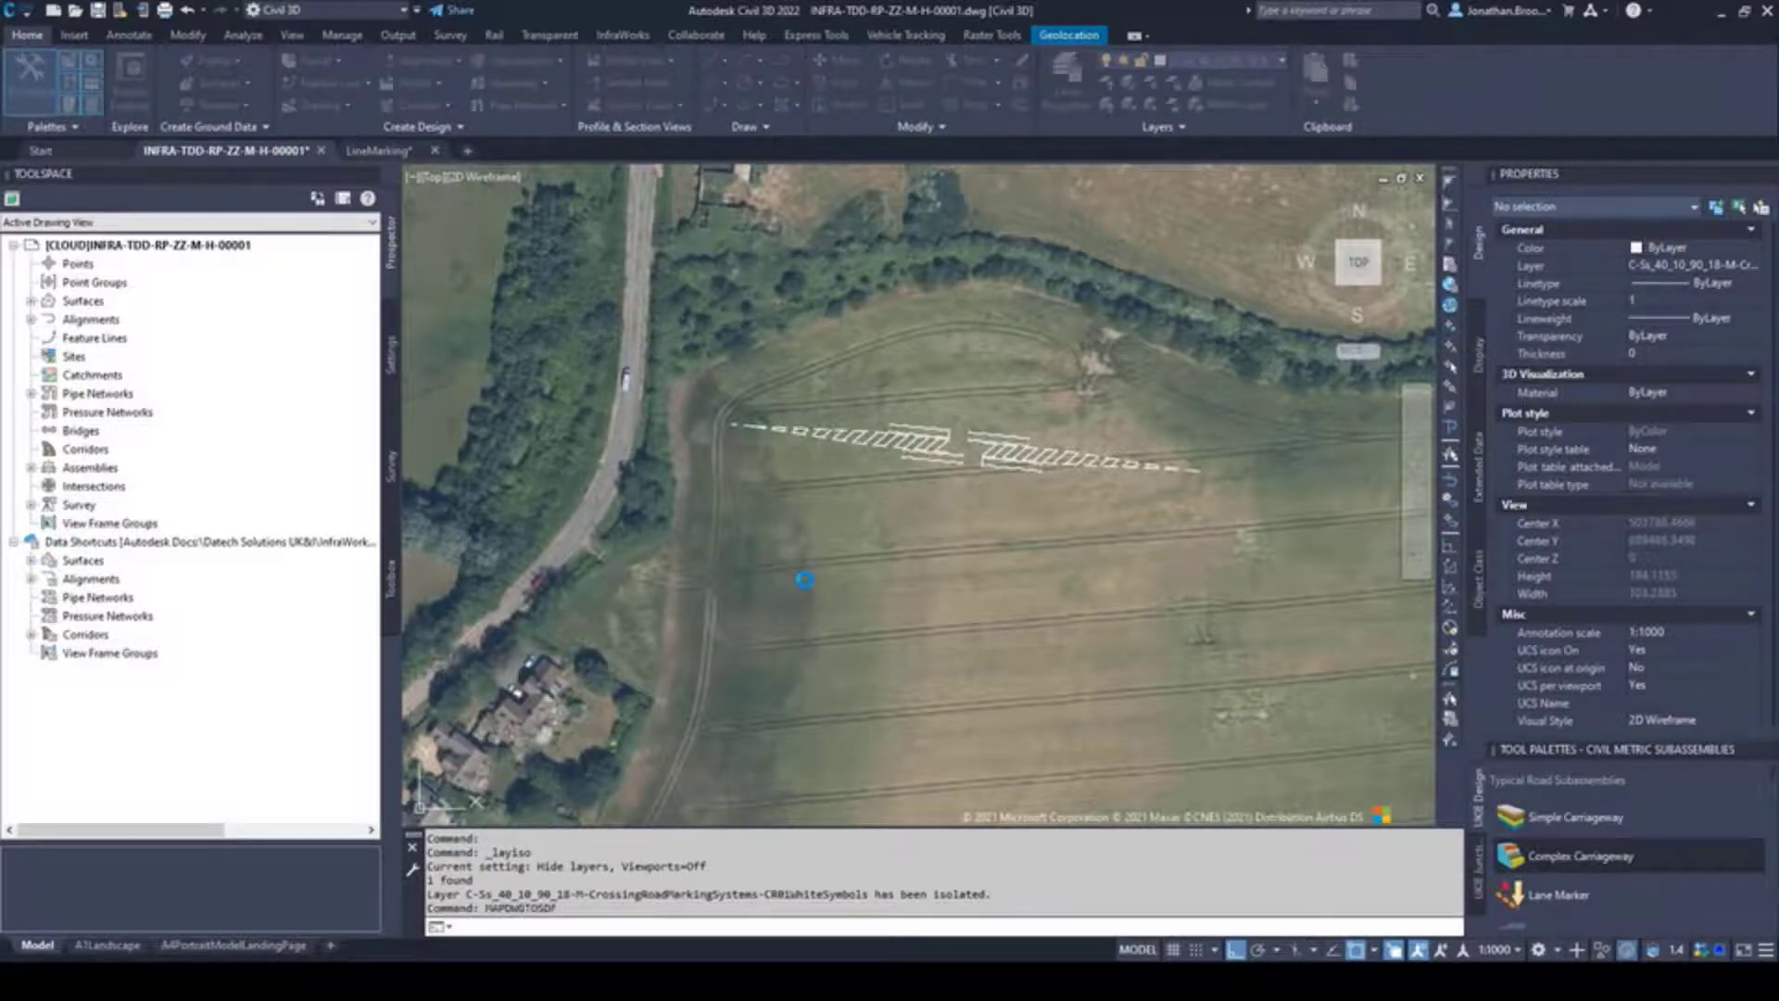
pyautogui.click(839, 396)
pyautogui.click(881, 602)
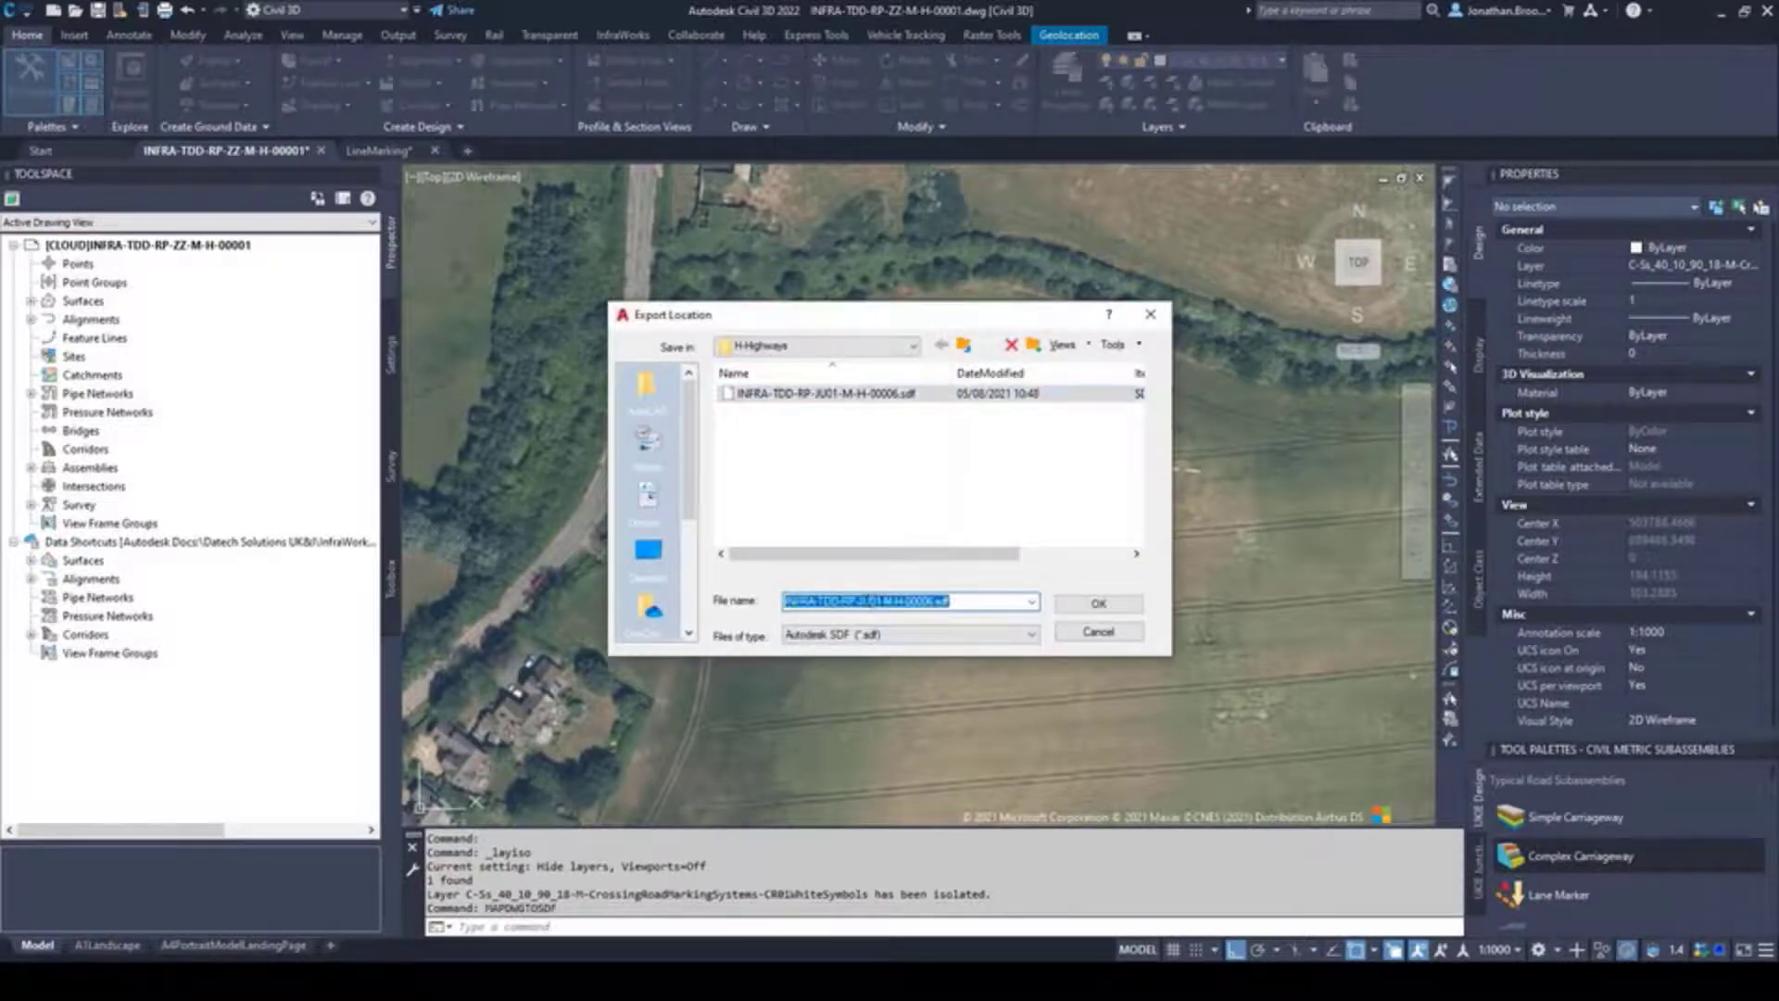
pyautogui.moveTo(873, 602); pyautogui.dragTo(862, 603)
pyautogui.write('CR')
pyautogui.click(1074, 604)
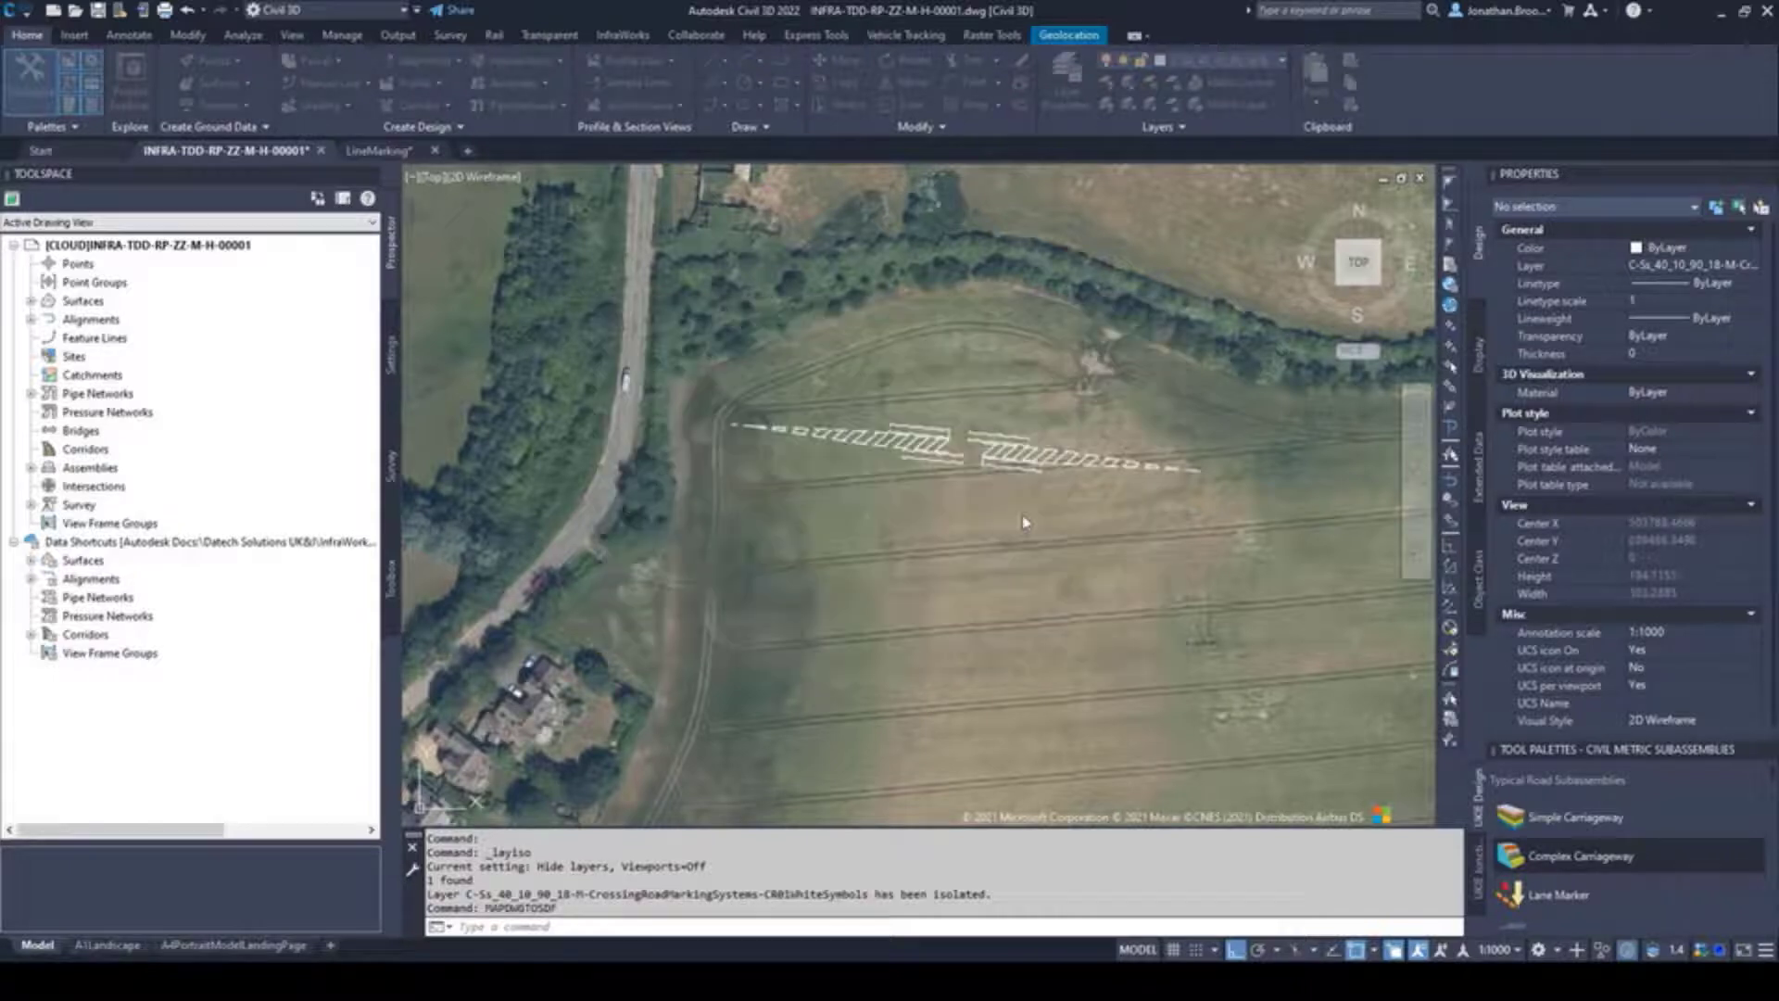
# Window-select the 153 hatched marking objects and export them to the CR01 SDF
pyautogui.click(780, 306)
pyautogui.click(904, 306)
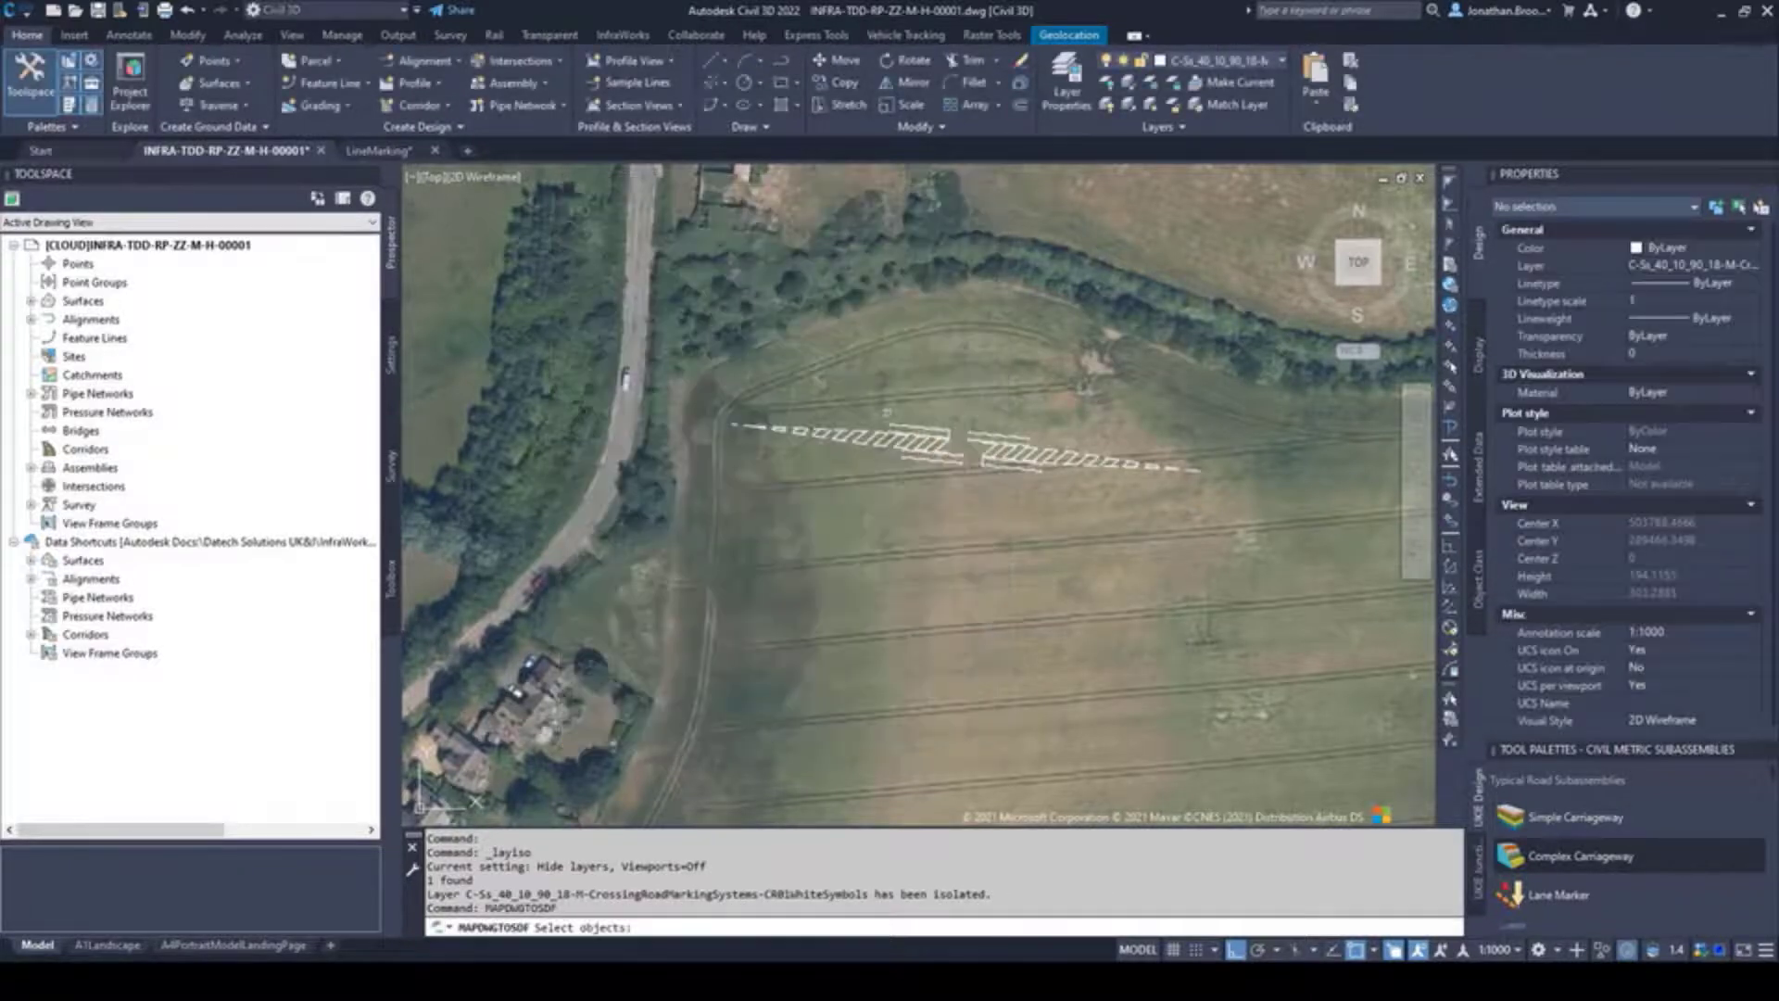
pyautogui.click(701, 358)
pyautogui.click(1263, 560)
pyautogui.press('Return')
pyautogui.click(660, 222)
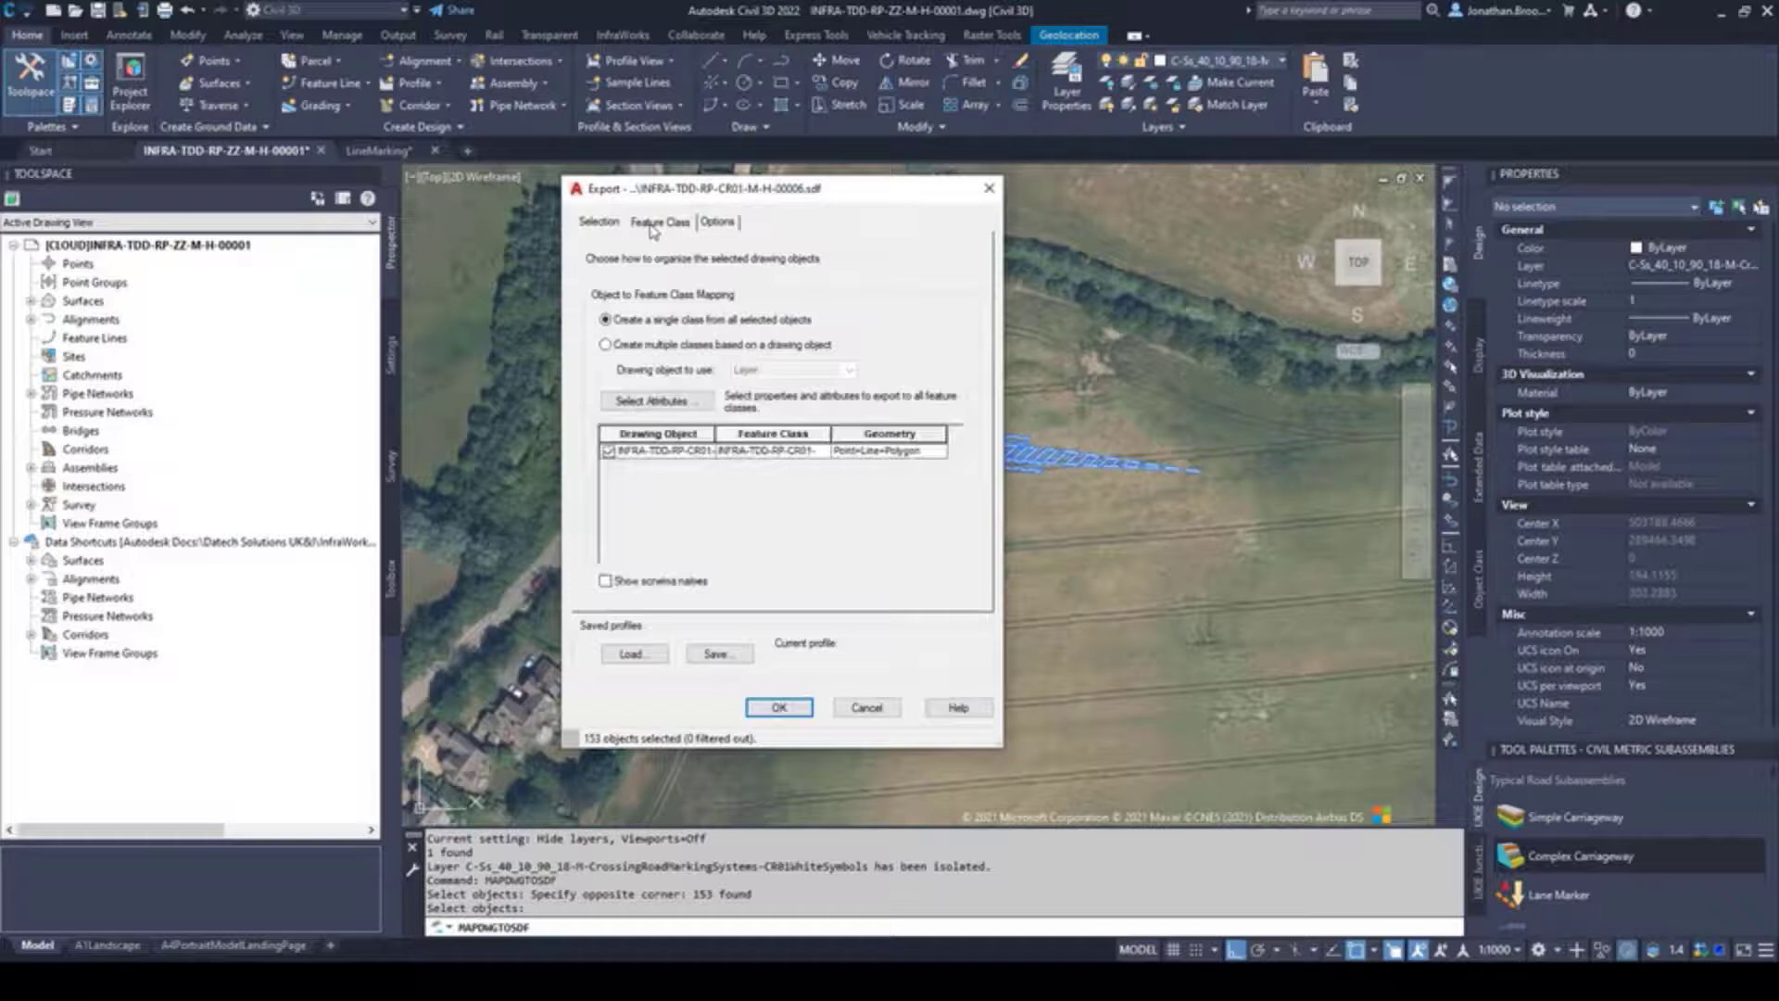
pyautogui.click(716, 221)
pyautogui.click(614, 226)
pyautogui.click(779, 707)
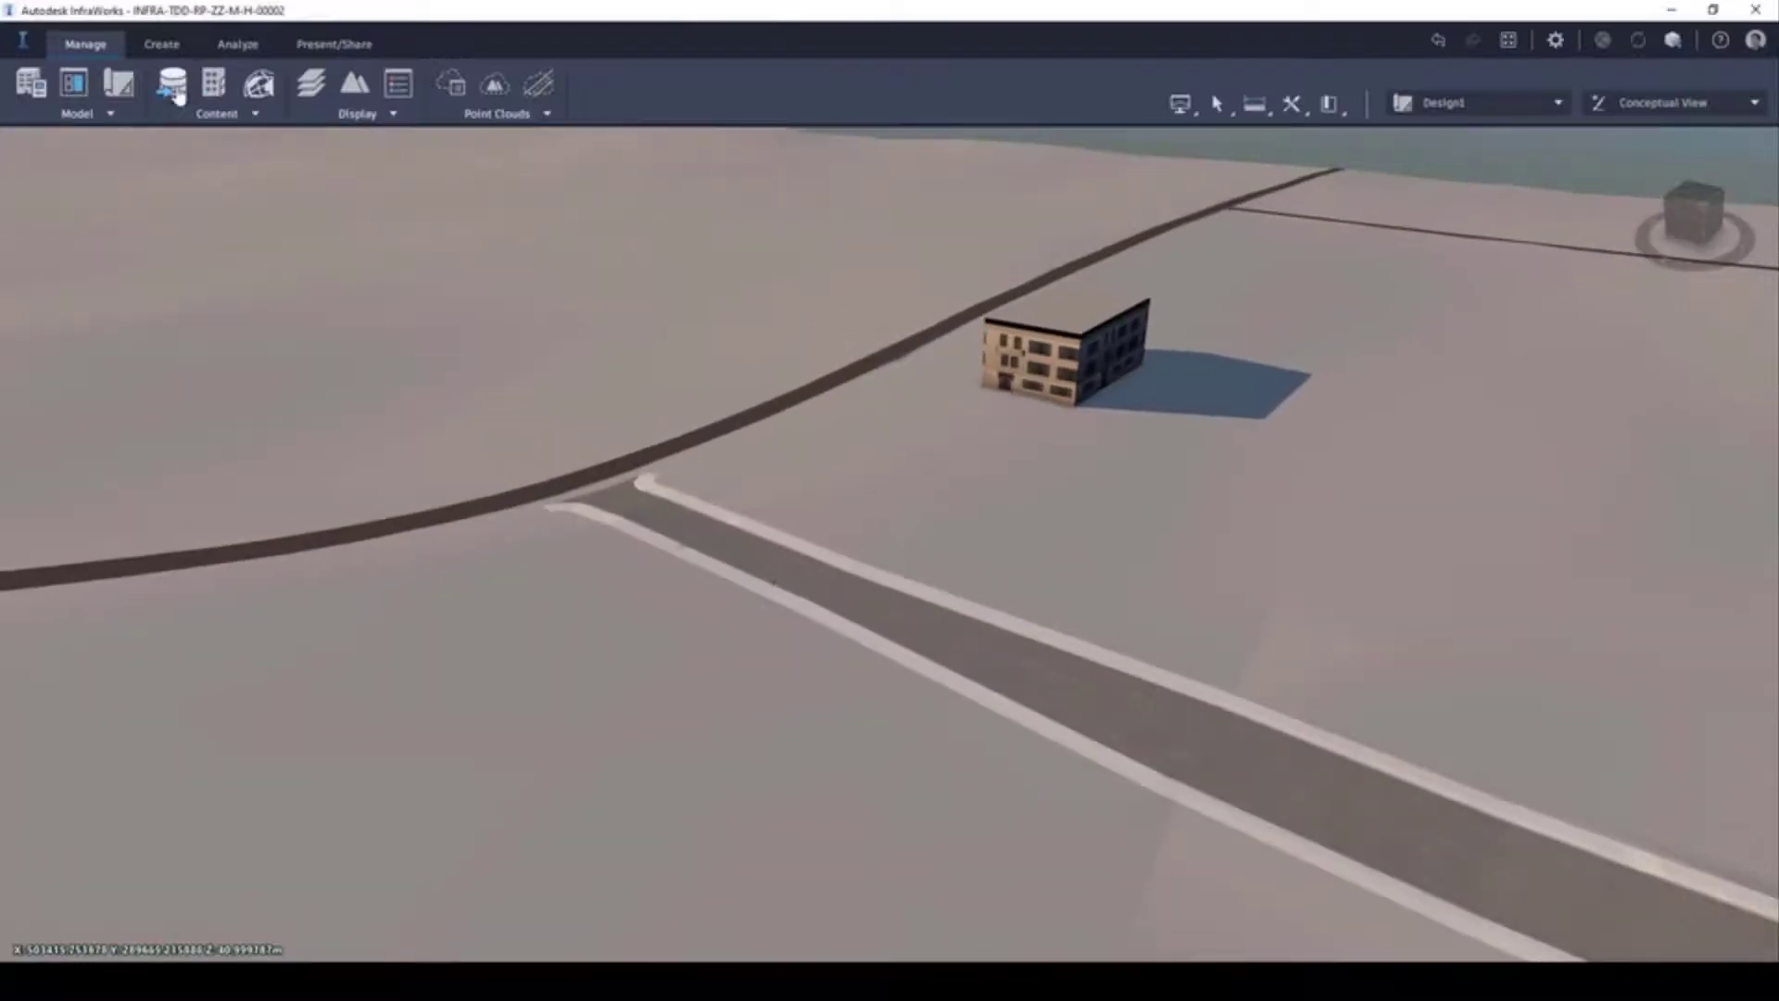
# Add the JU01 00006 line-marking SDF as a white Coverage Areas source and refresh
pyautogui.click(176, 93)
pyautogui.click(1046, 210)
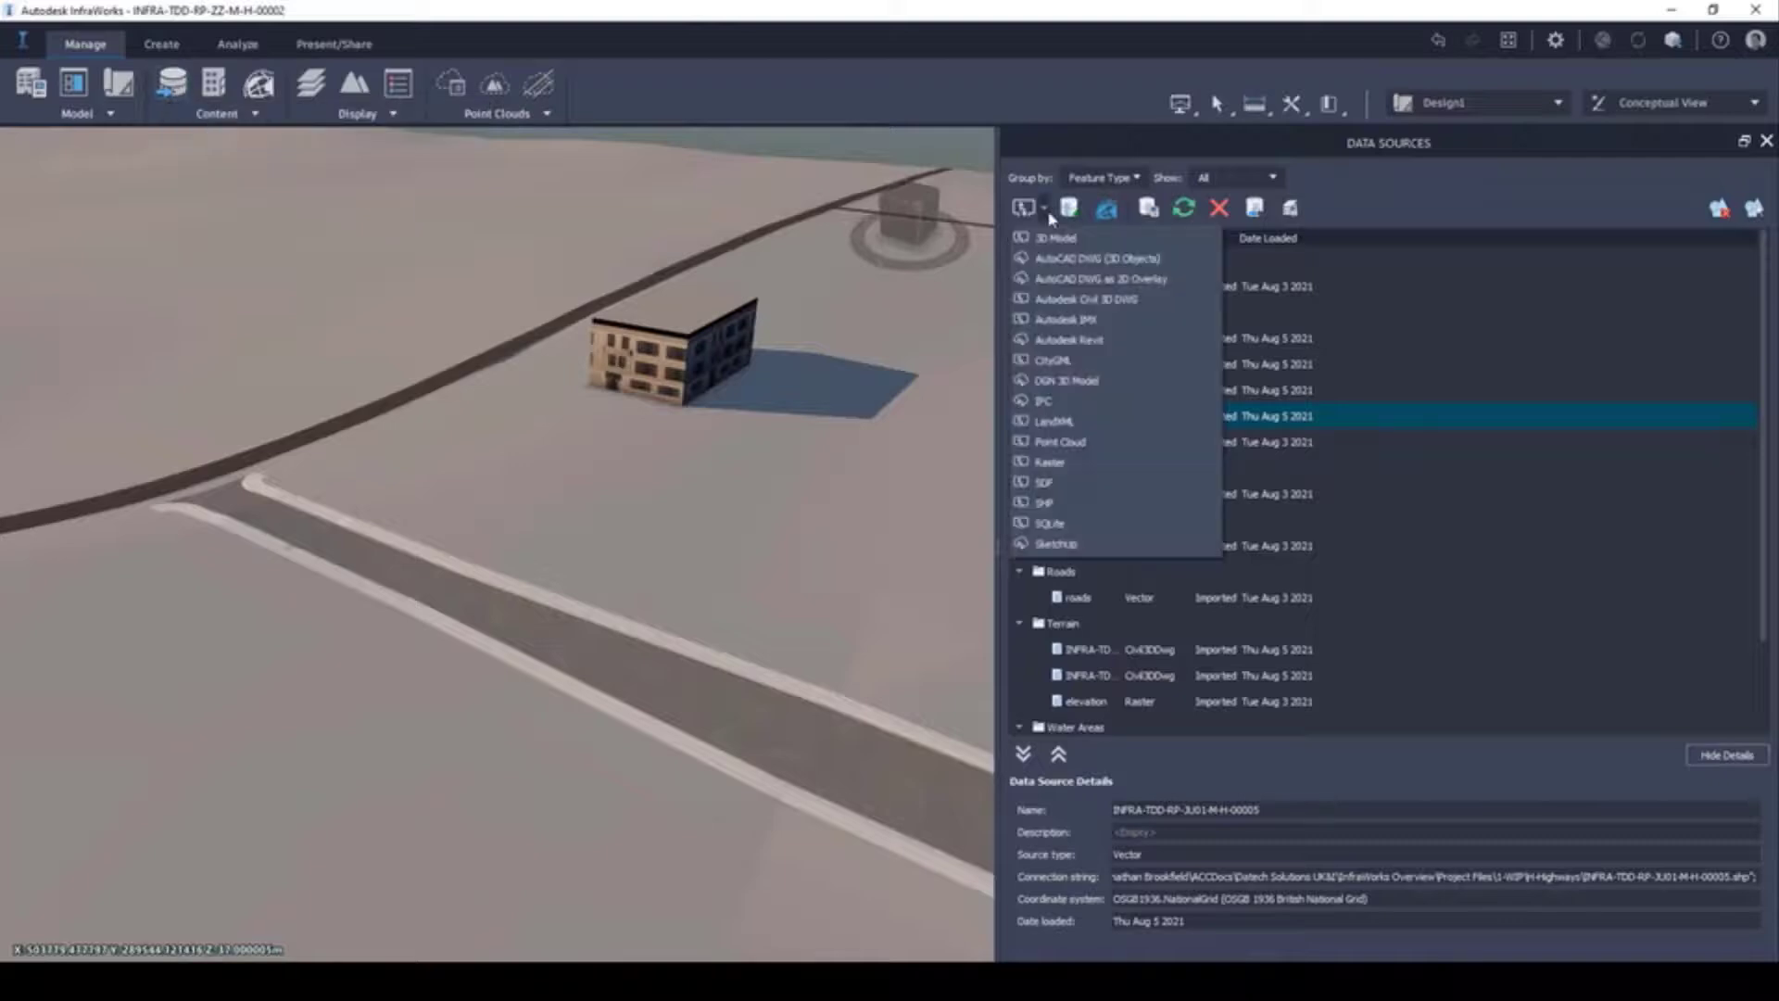
pyautogui.click(1069, 477)
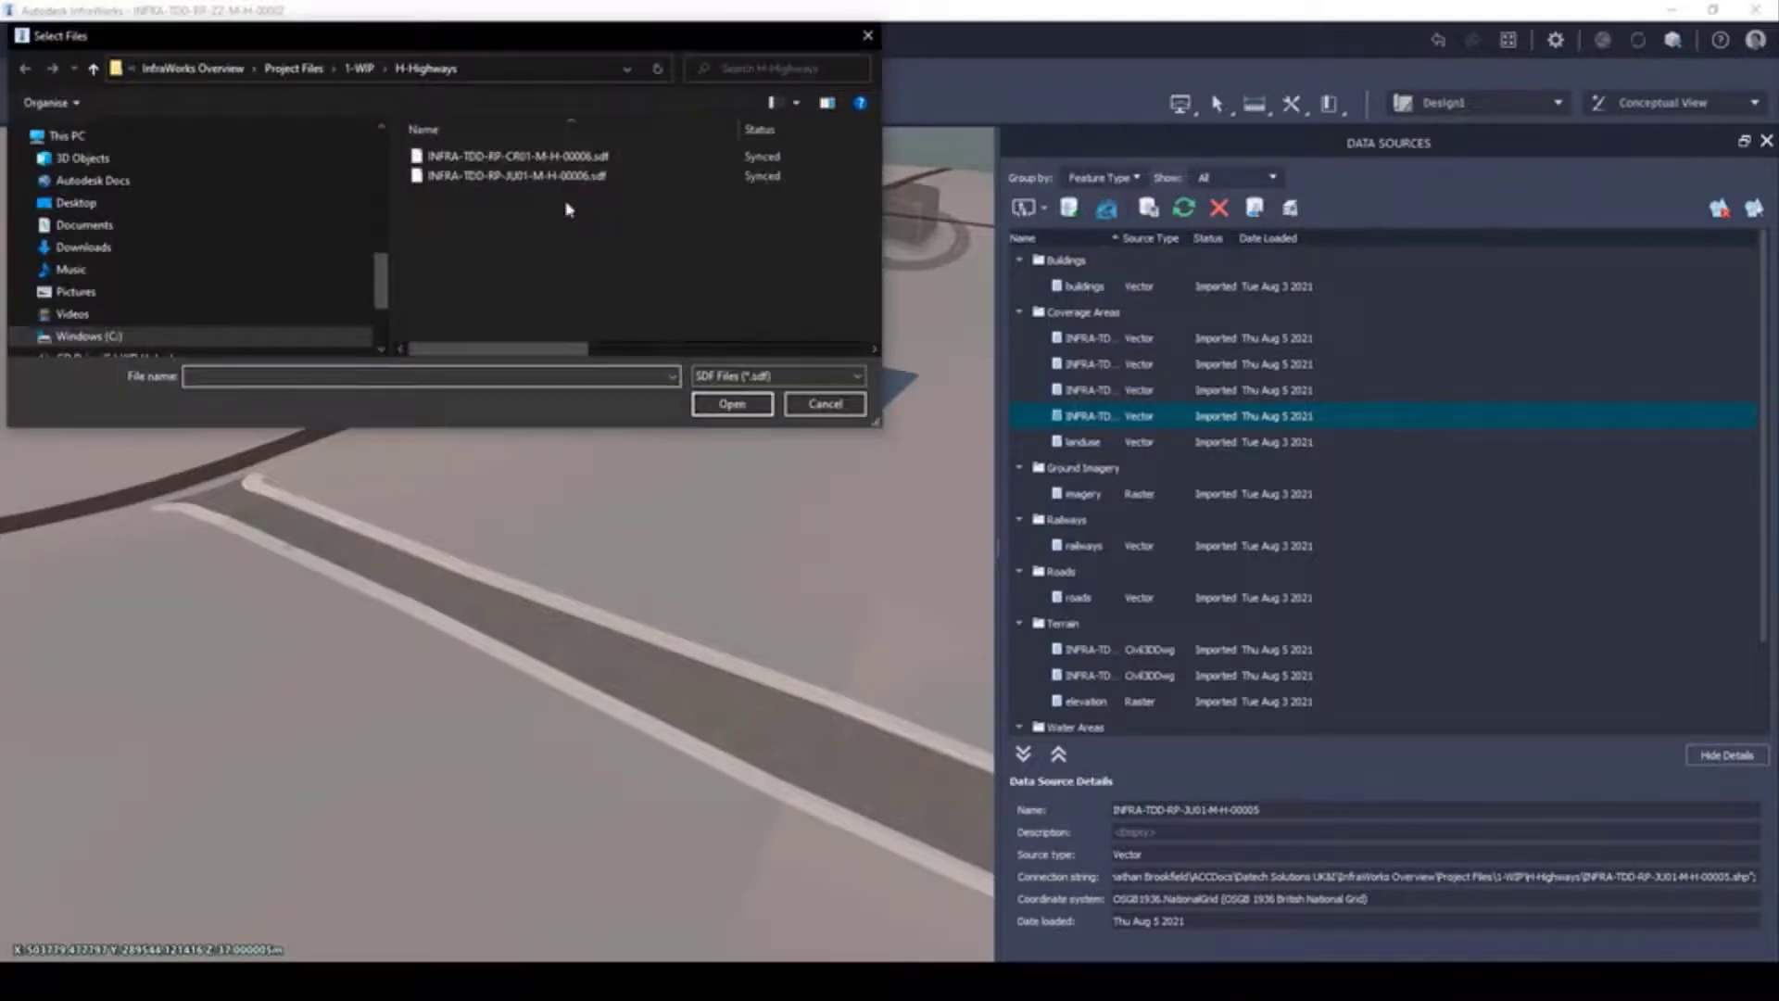
pyautogui.click(518, 156)
pyautogui.click(517, 175)
pyautogui.click(732, 404)
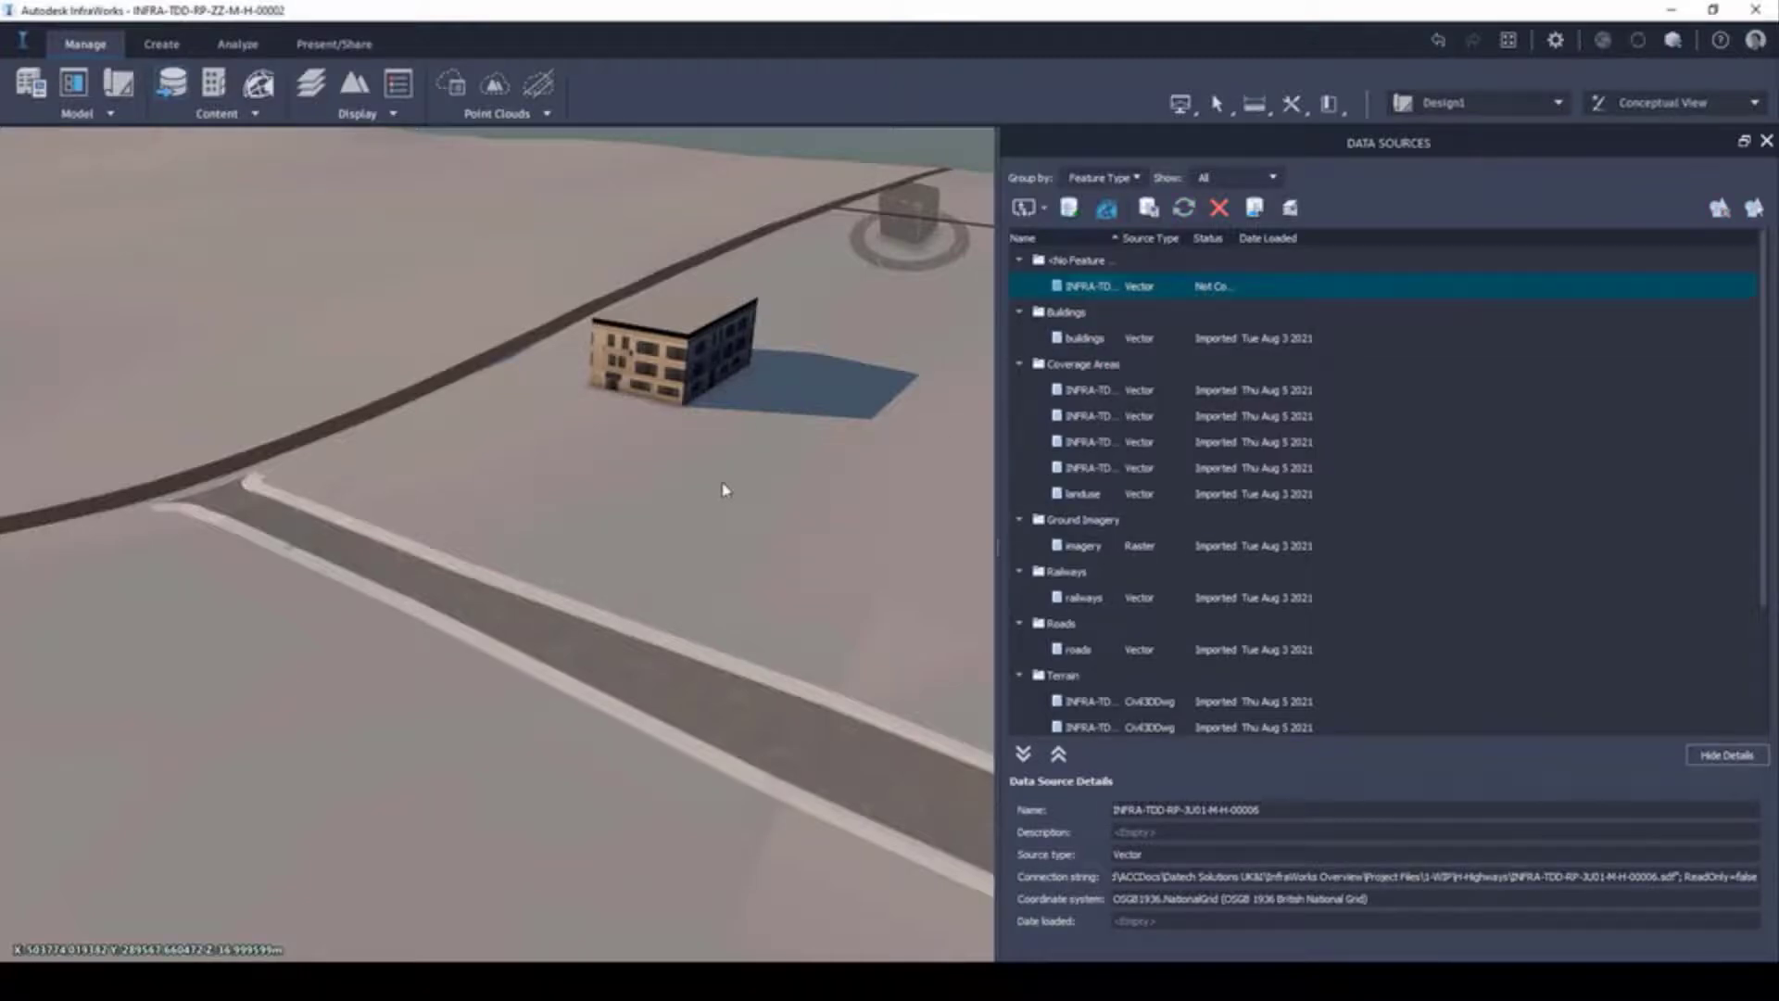
pyautogui.click(982, 173)
pyautogui.click(872, 232)
pyautogui.click(1120, 497)
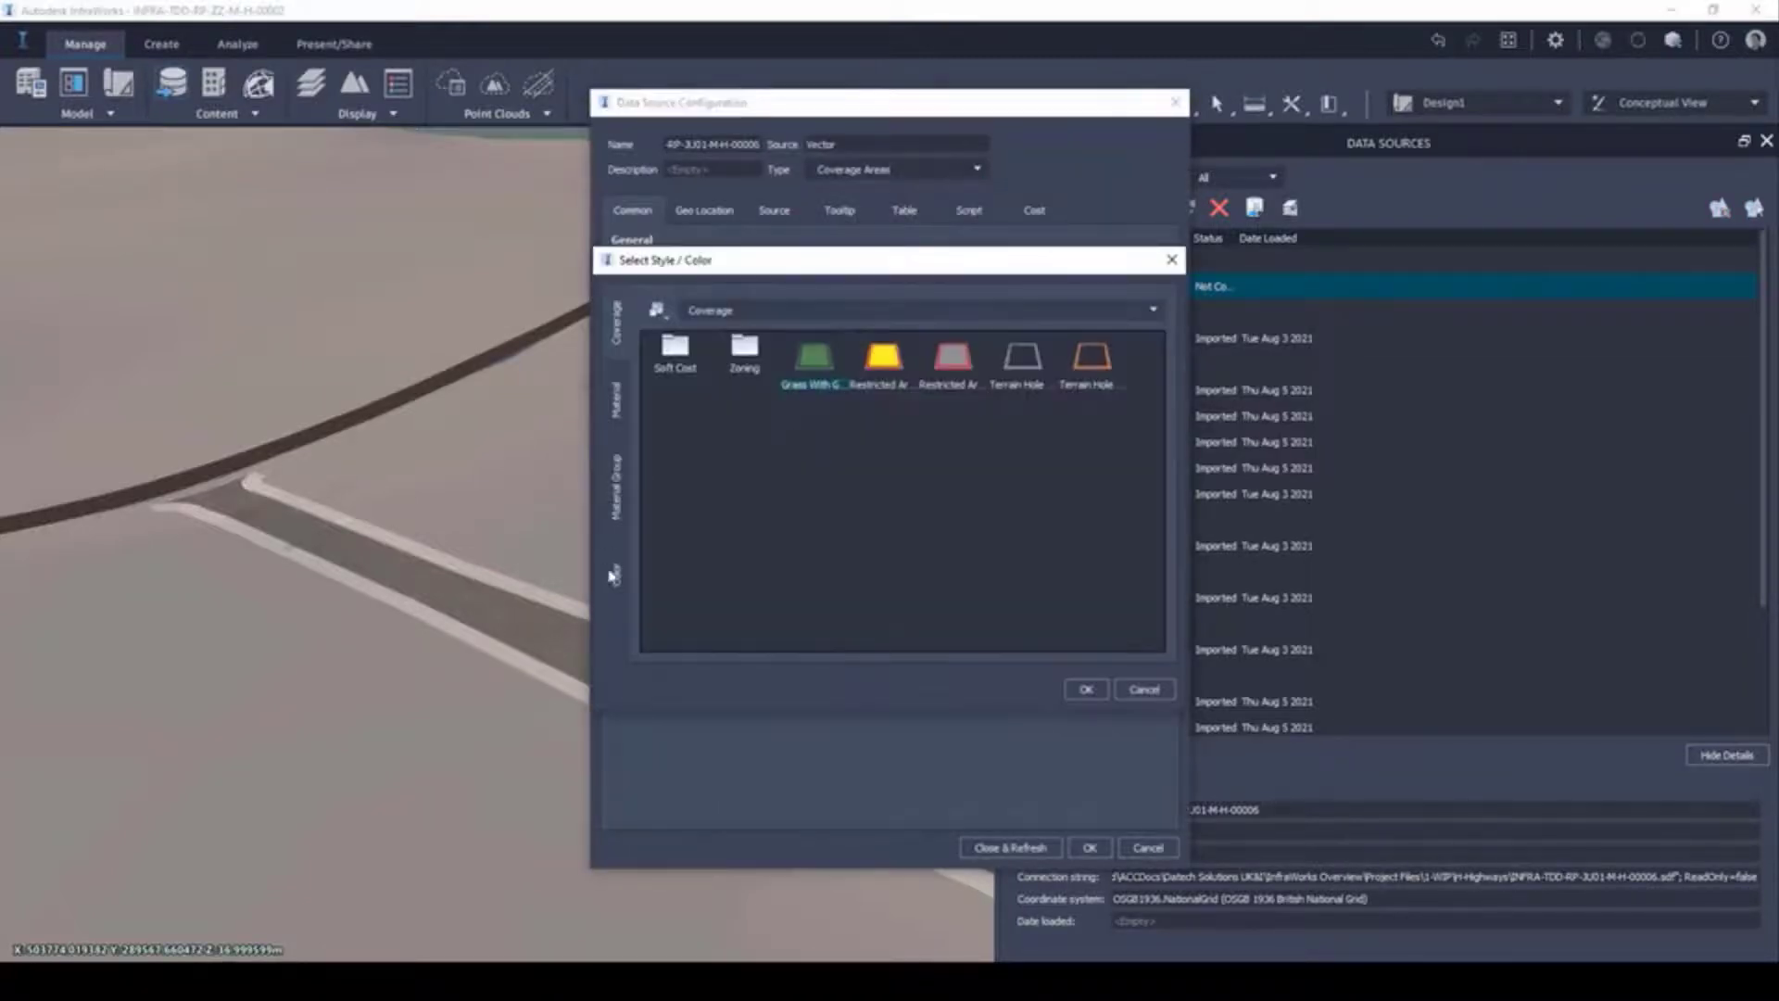
pyautogui.click(615, 575)
pyautogui.click(1079, 687)
pyautogui.click(1010, 847)
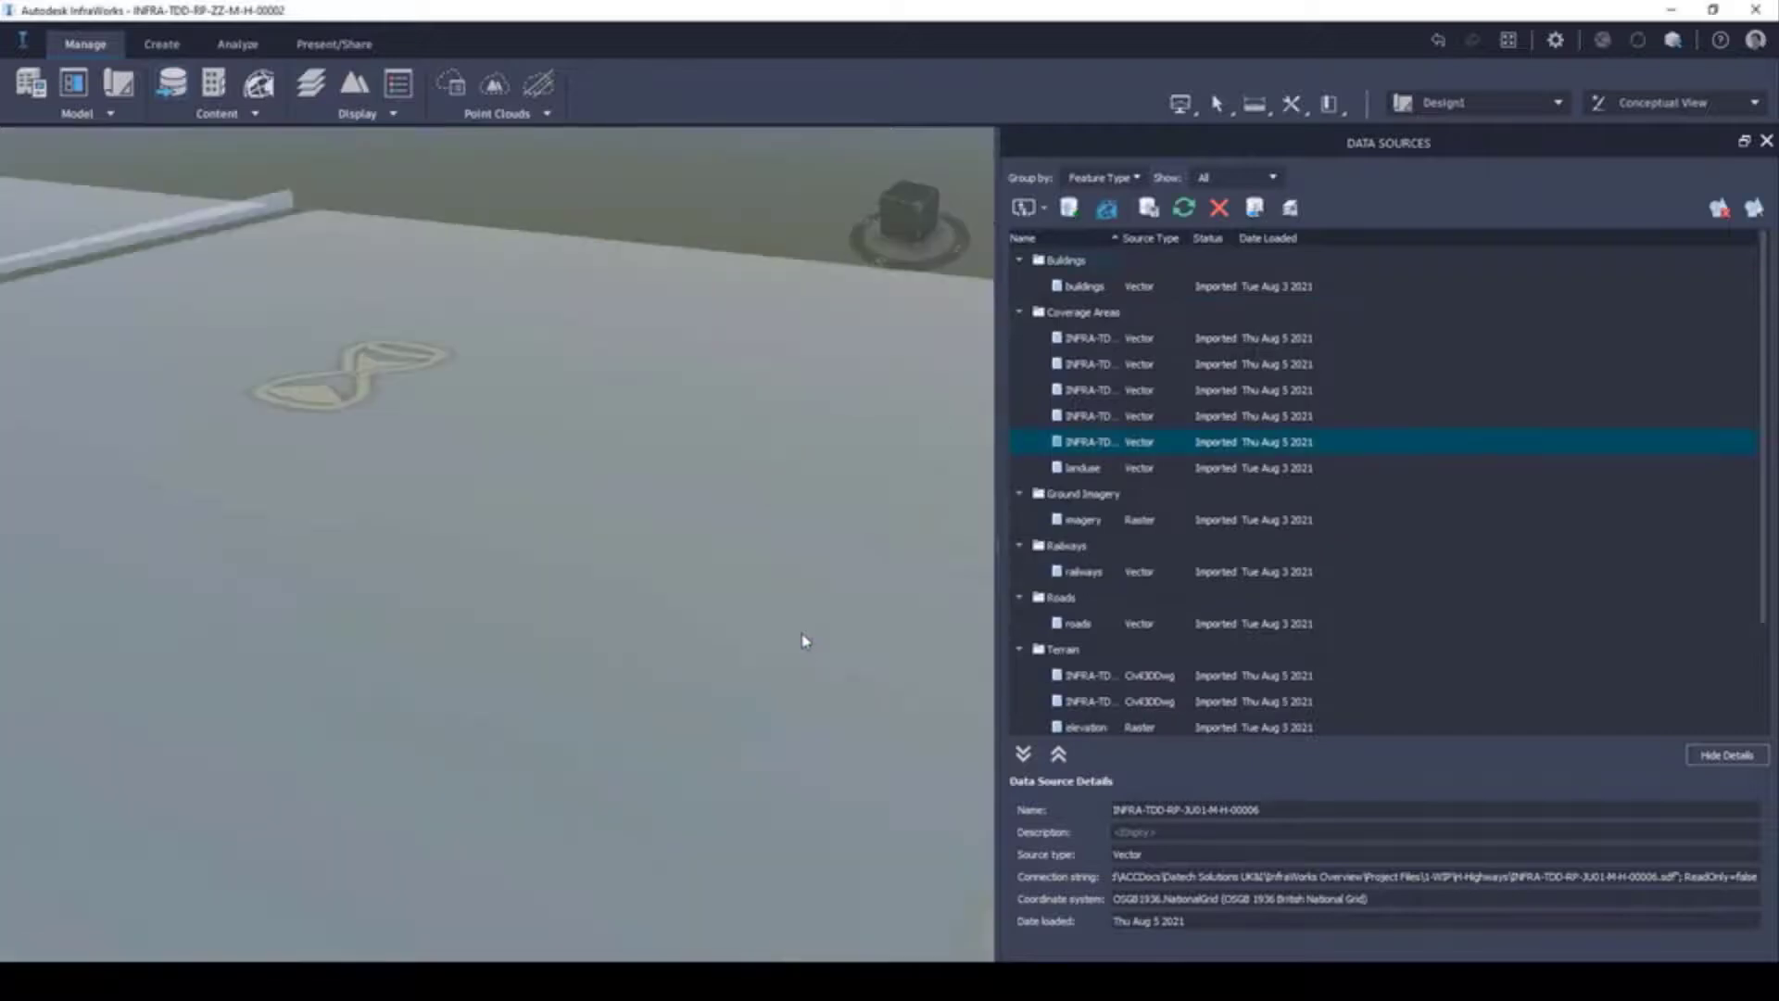
pyautogui.moveTo(805, 639); pyautogui.dragTo(718, 556)
pyautogui.scroll(4, 451, 555)
# Add the CR01 00006 line-marking SDF as a white Coverage Areas source and refresh
pyautogui.click(1045, 209)
pyautogui.click(1061, 481)
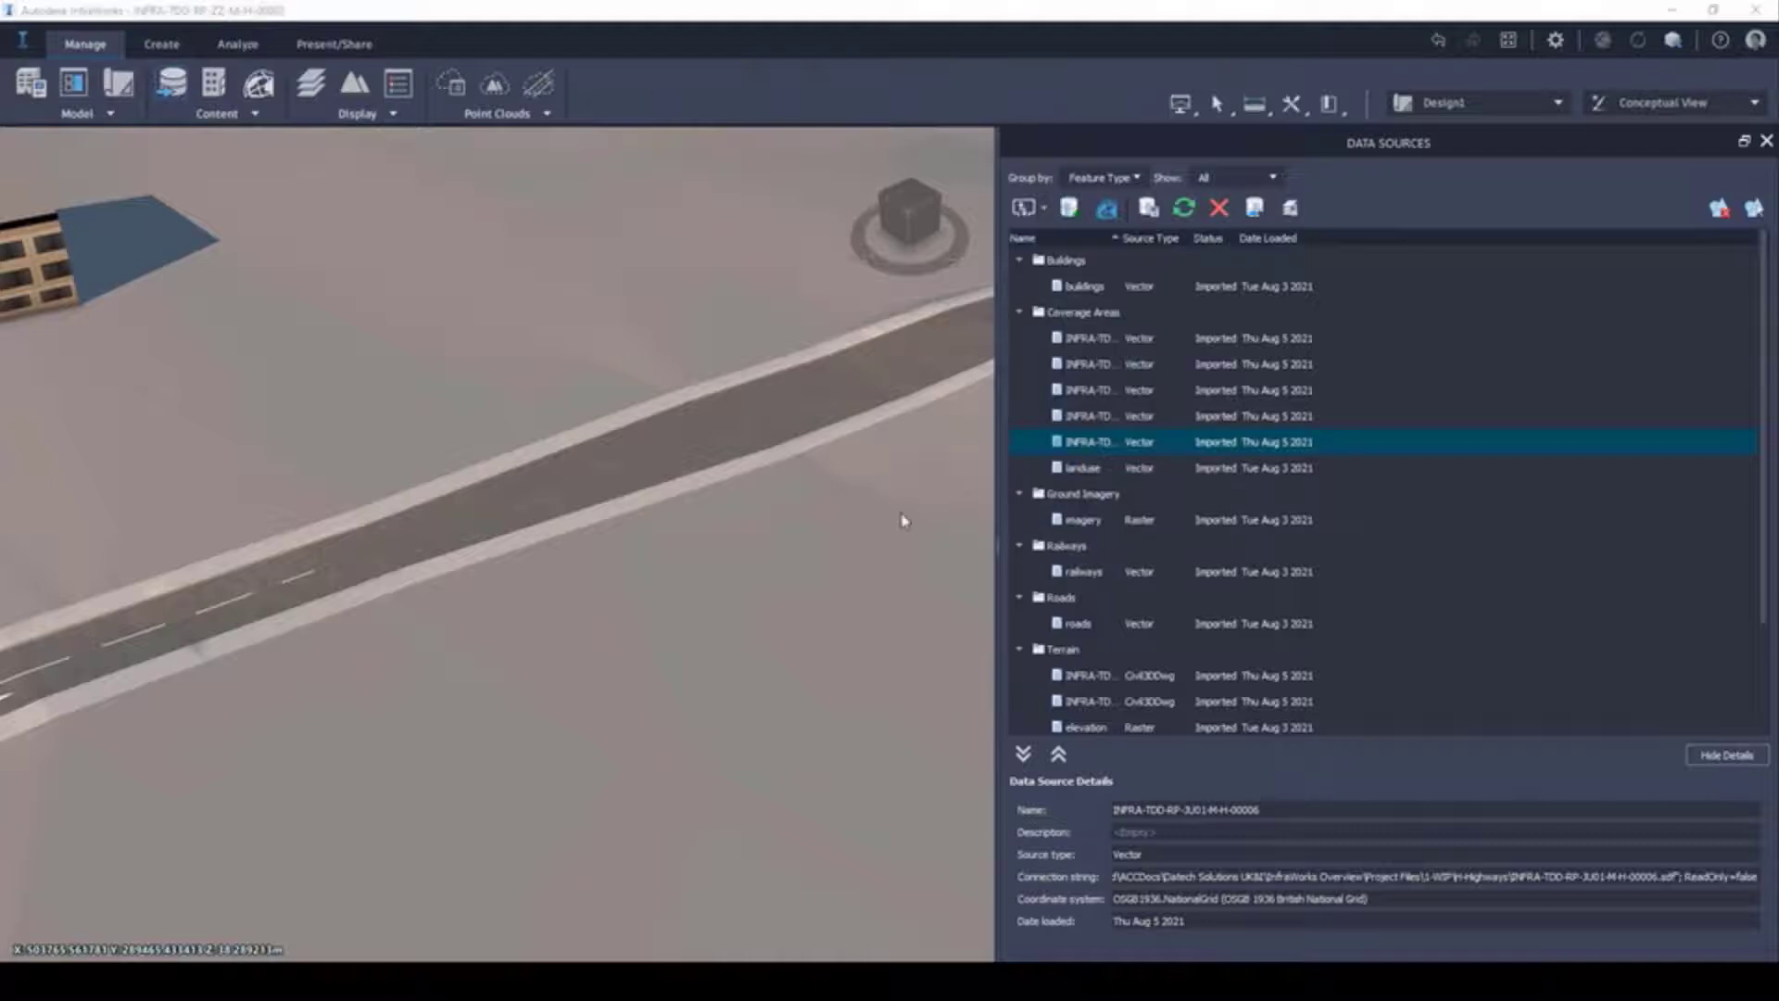
pyautogui.doubleClick(566, 166)
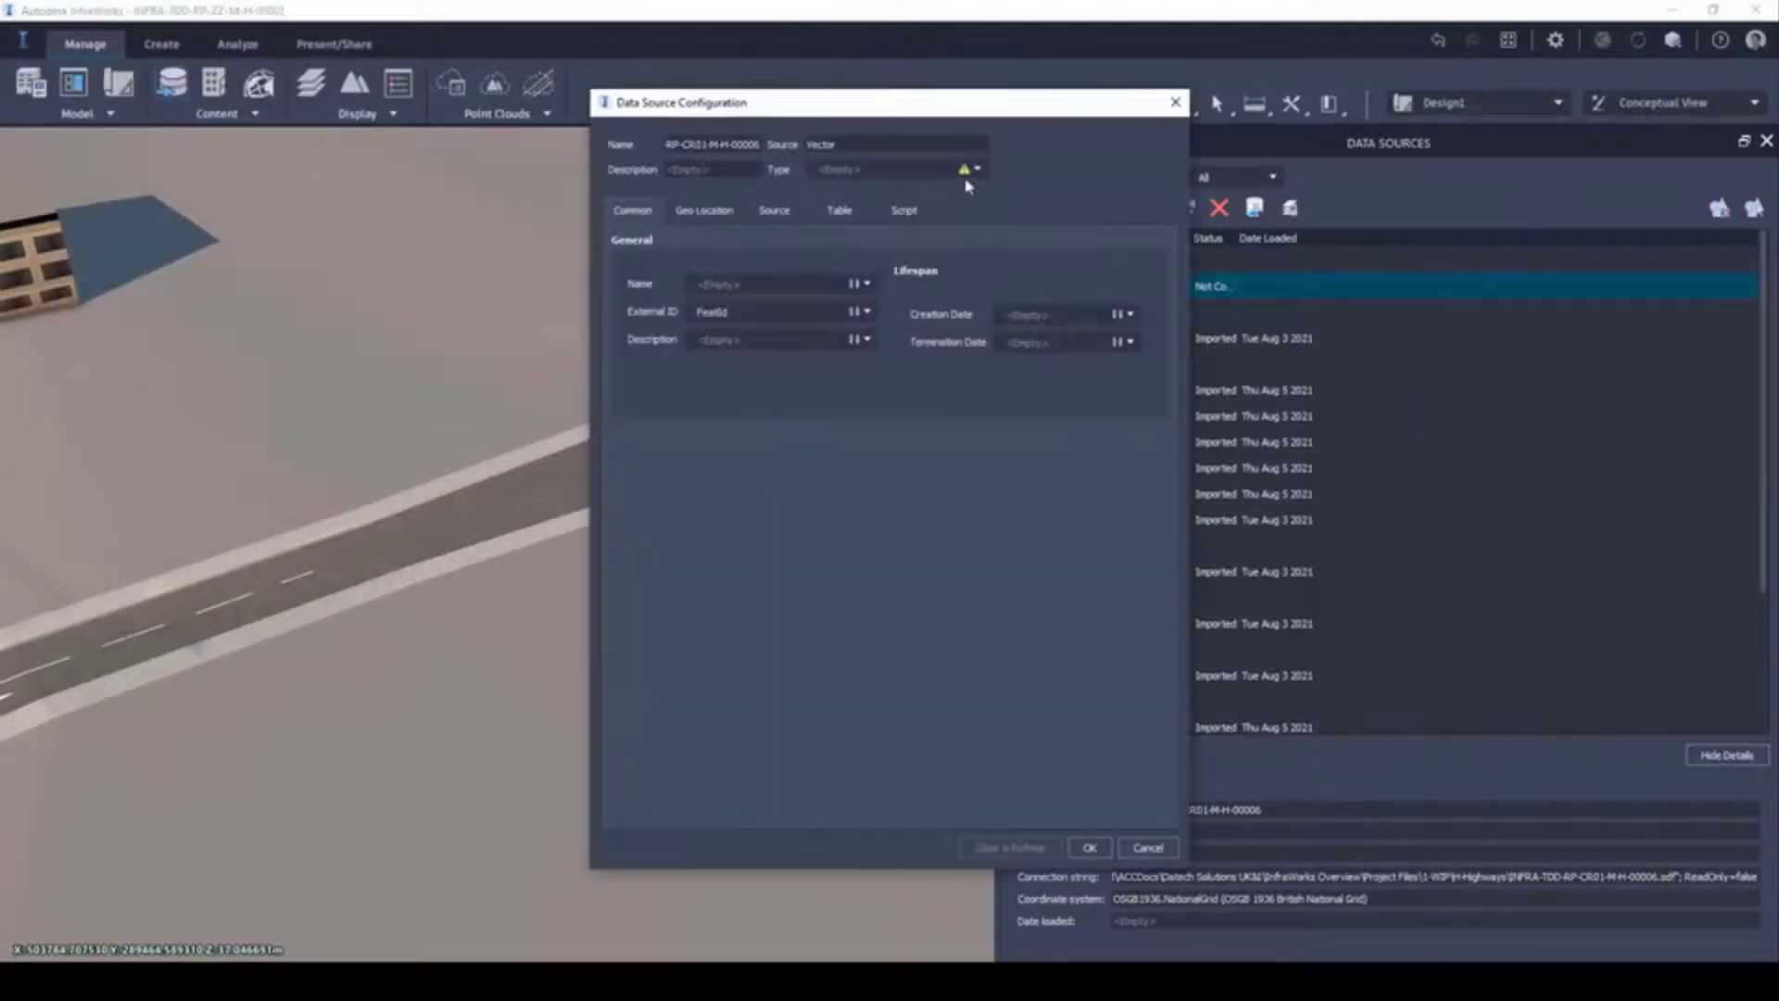
pyautogui.click(973, 170)
pyautogui.click(881, 229)
pyautogui.click(1114, 496)
pyautogui.click(613, 412)
pyautogui.click(617, 574)
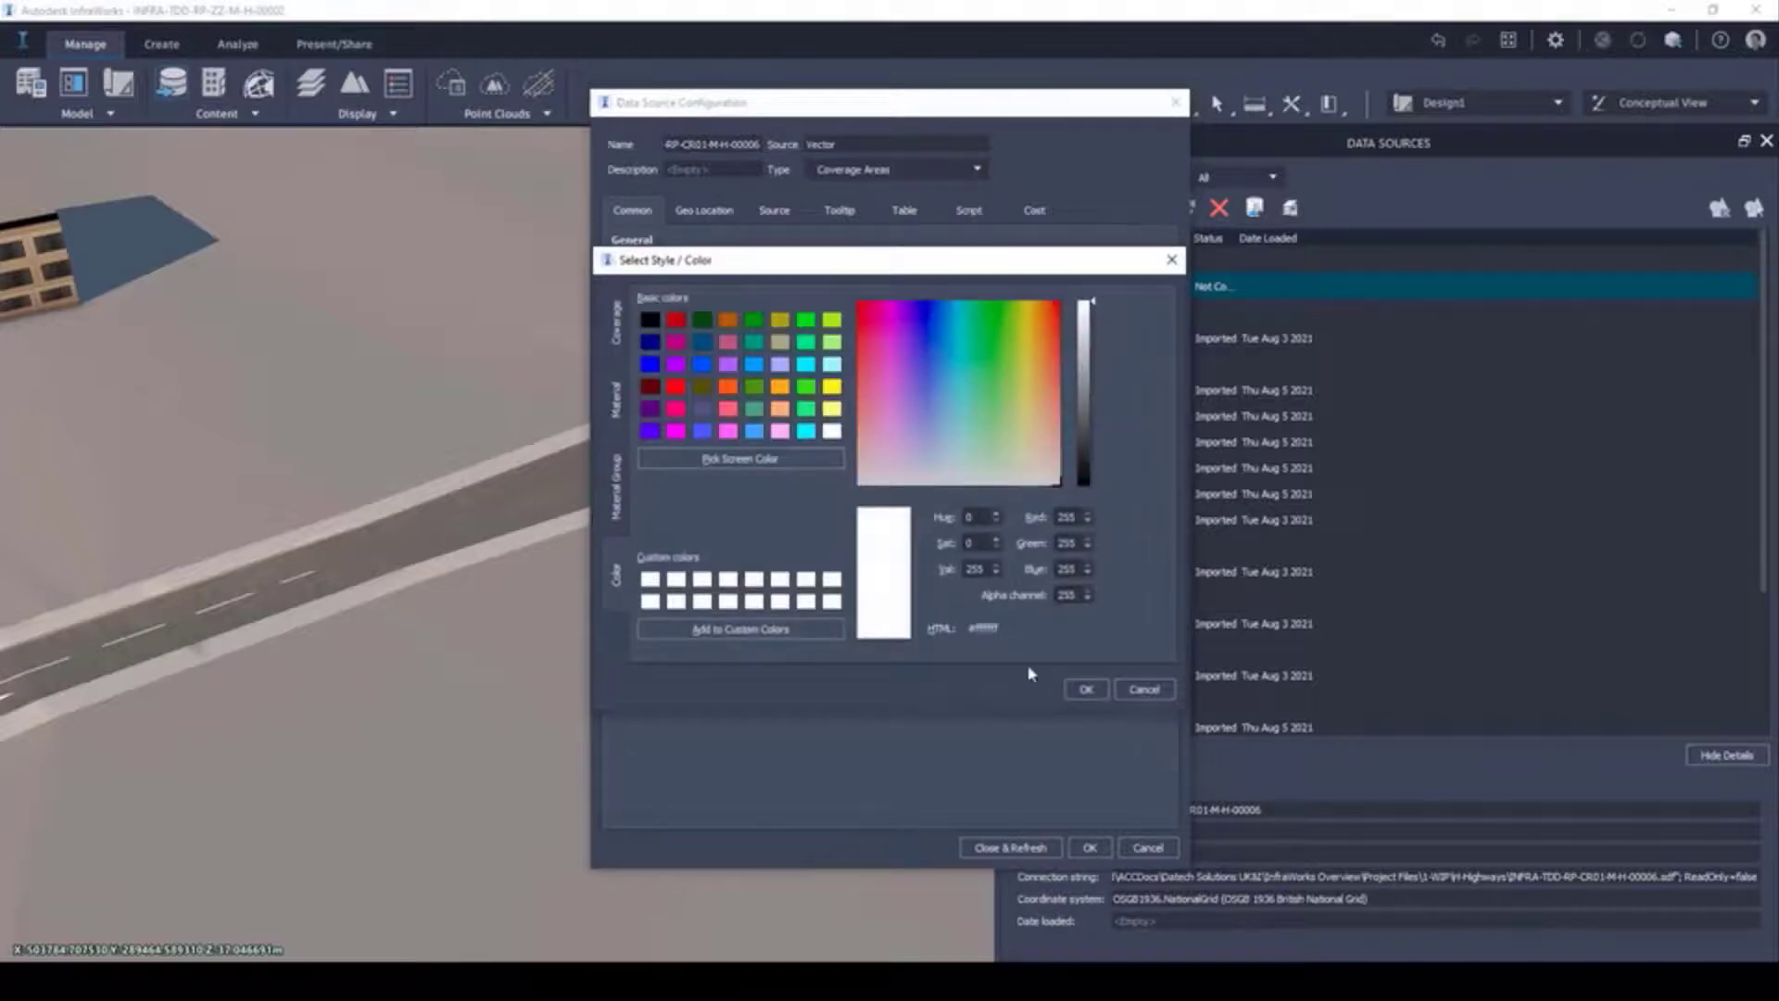
pyautogui.click(1084, 688)
pyautogui.click(1010, 848)
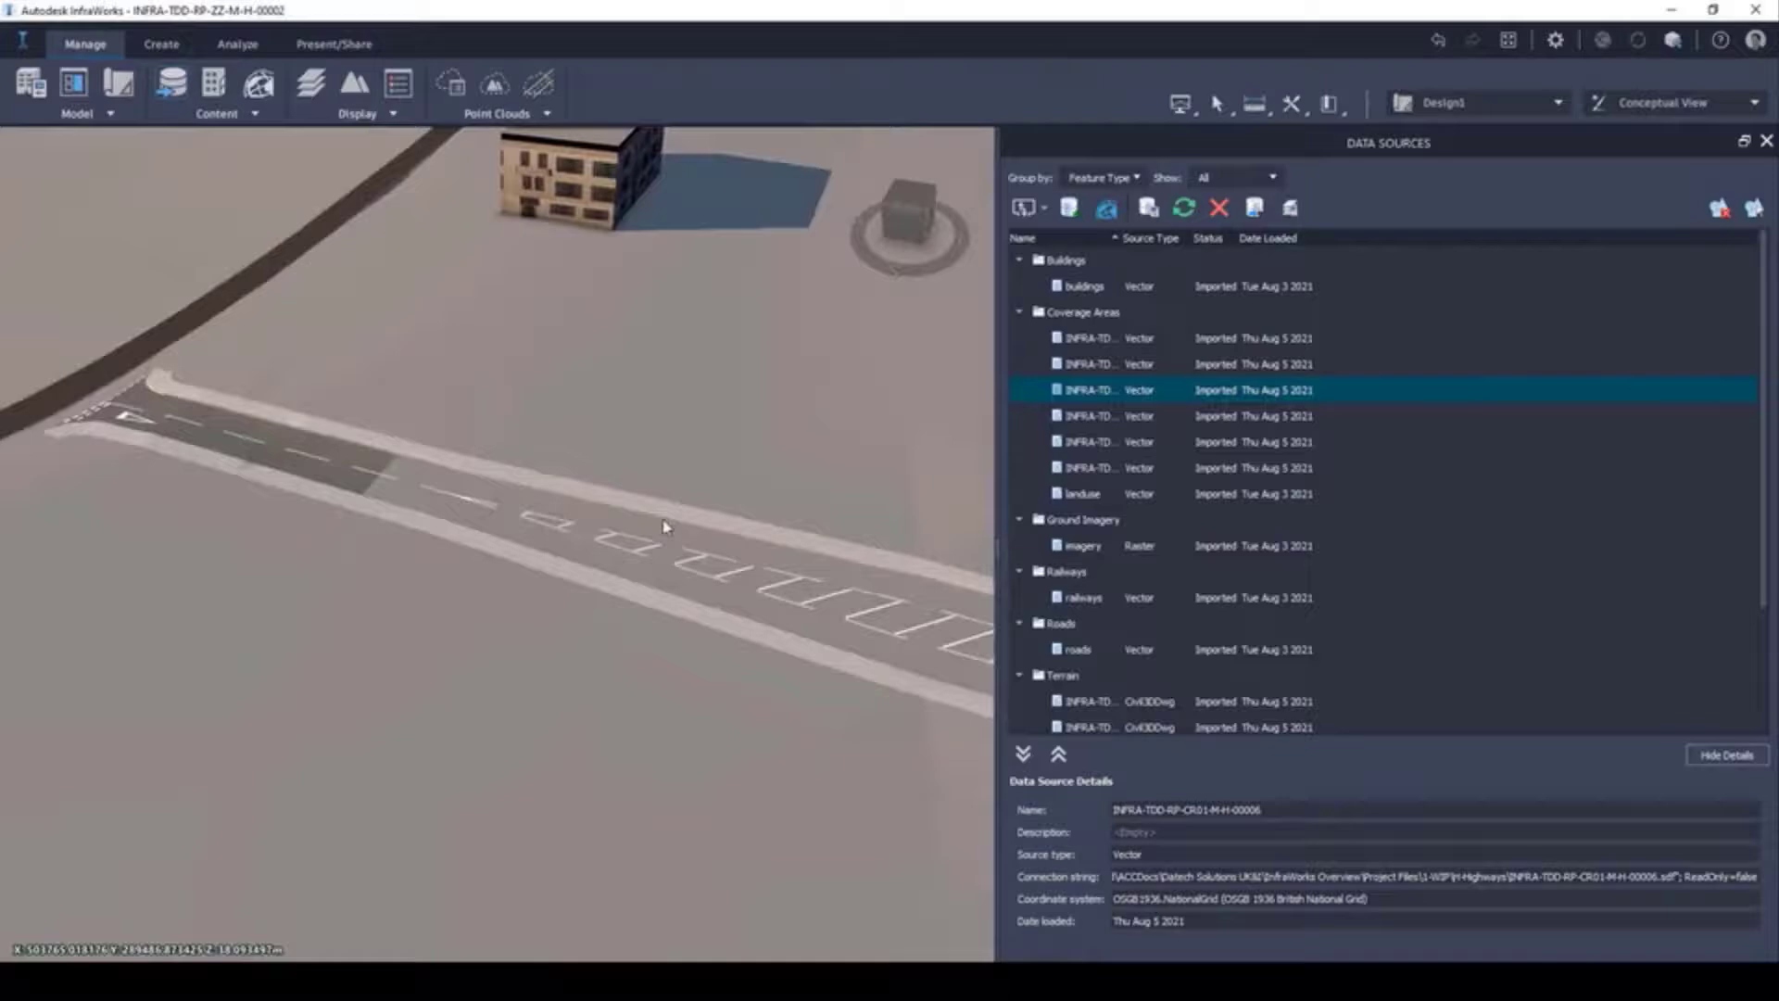
pyautogui.moveTo(663, 526); pyautogui.dragTo(584, 387, button='middle')
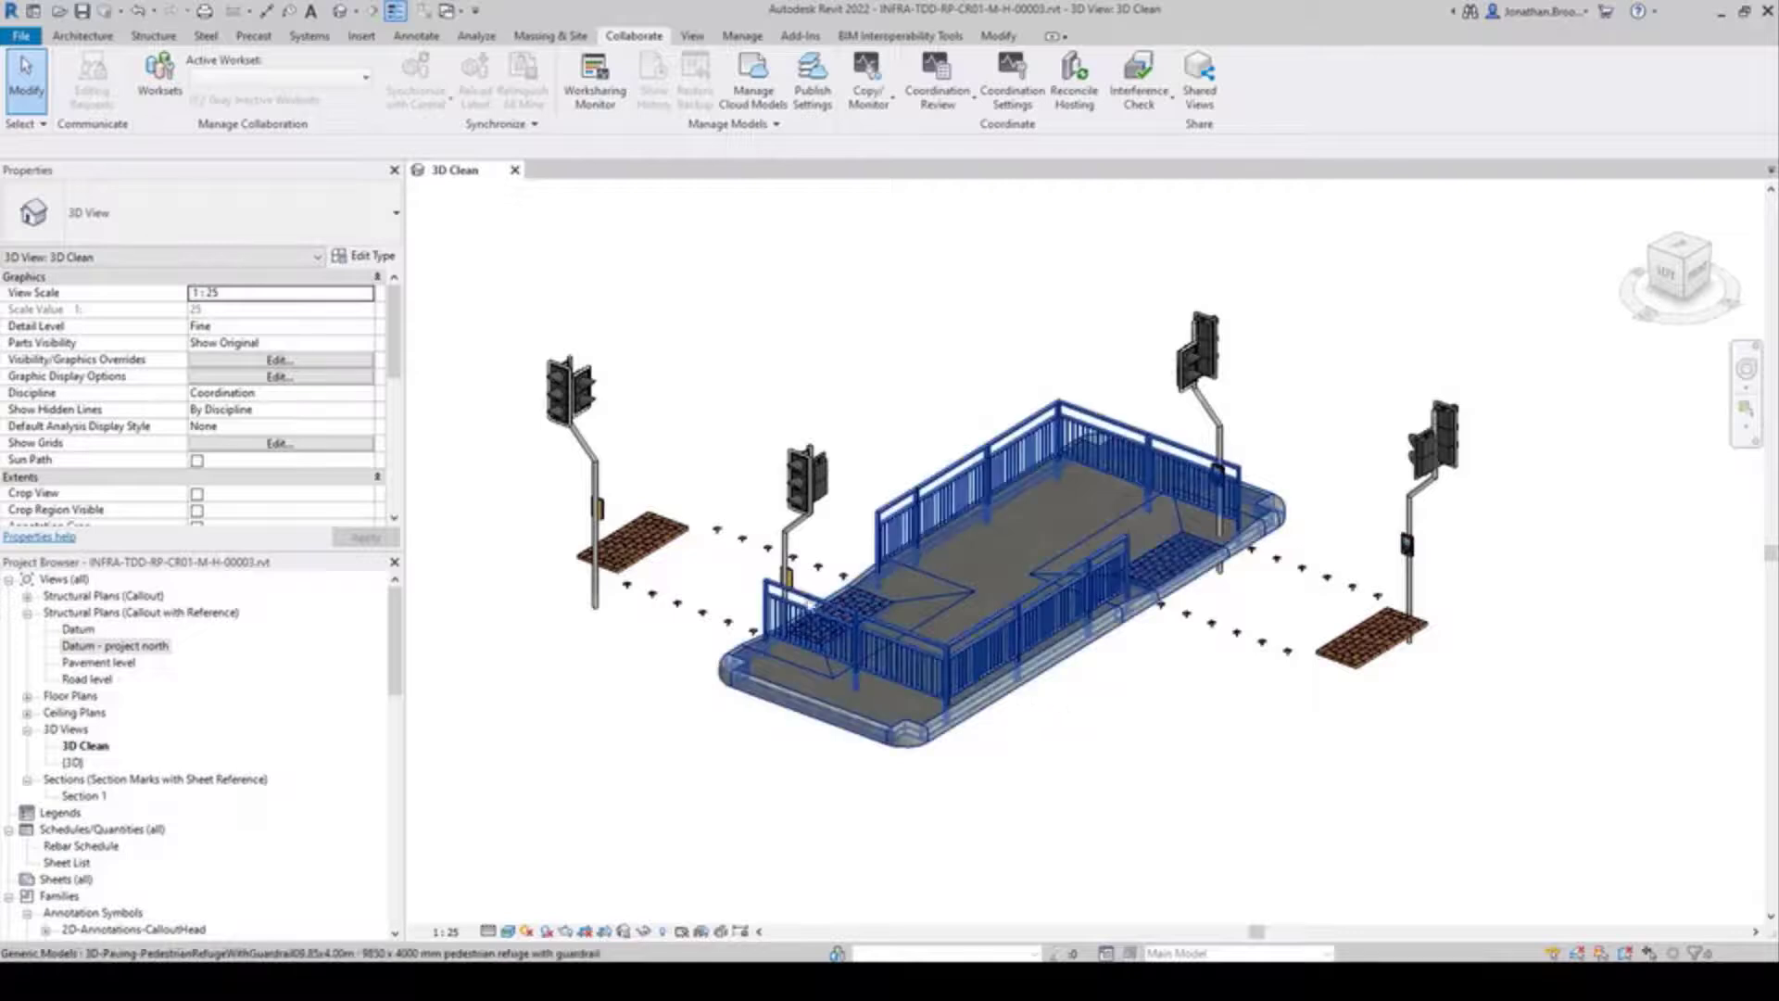
# Start an FBX export and browse to ACCDocs > Datech Solutions UK > InfraWorks Overview > Project Files > 1-WIP > H-Highways
pyautogui.click(19, 36)
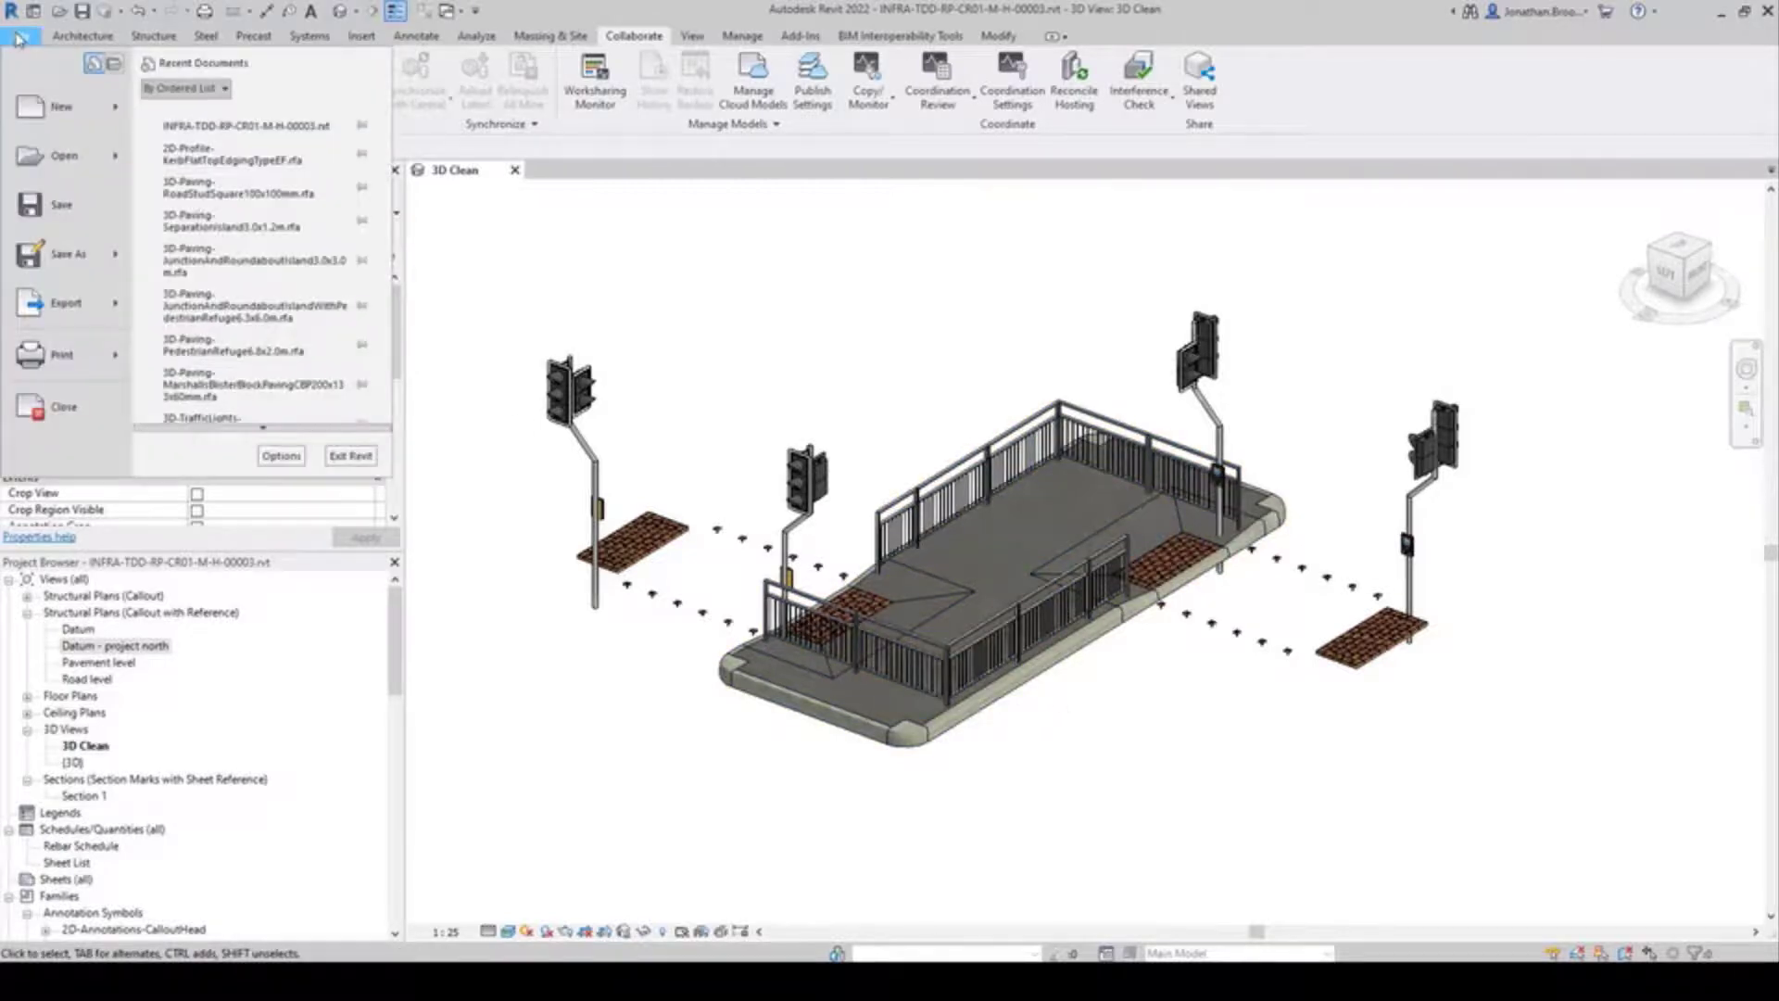
pyautogui.moveTo(65, 302)
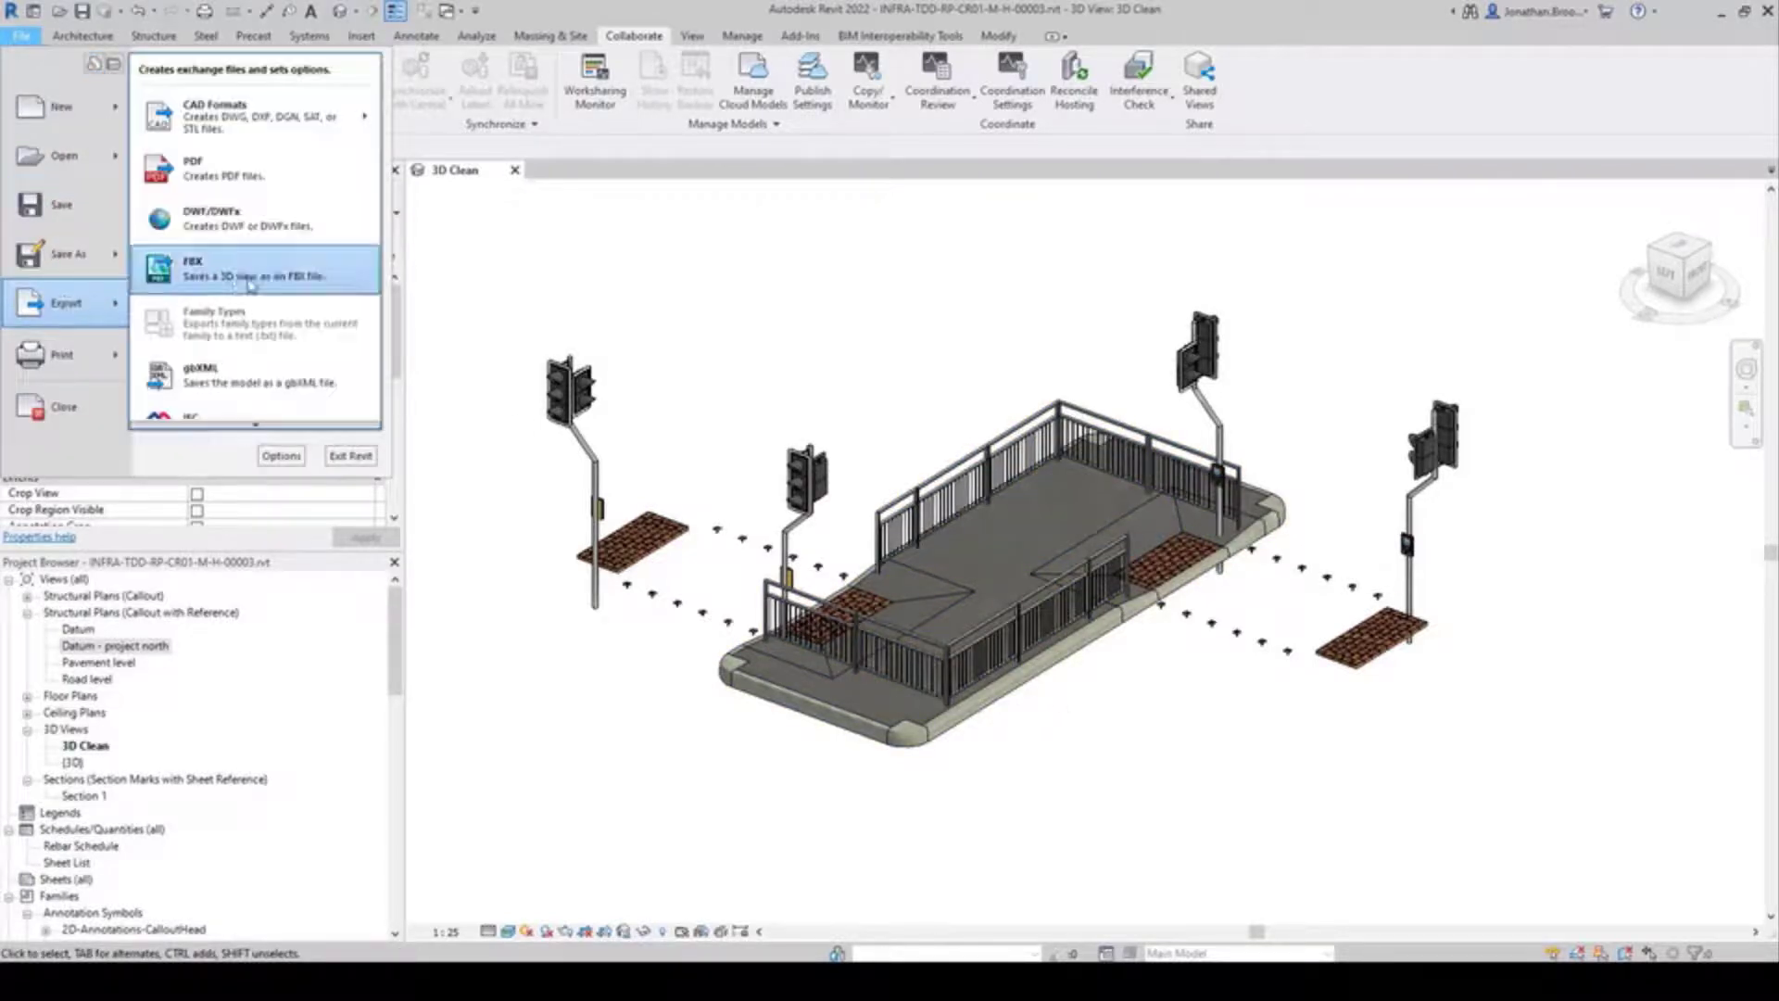
pyautogui.click(353, 278)
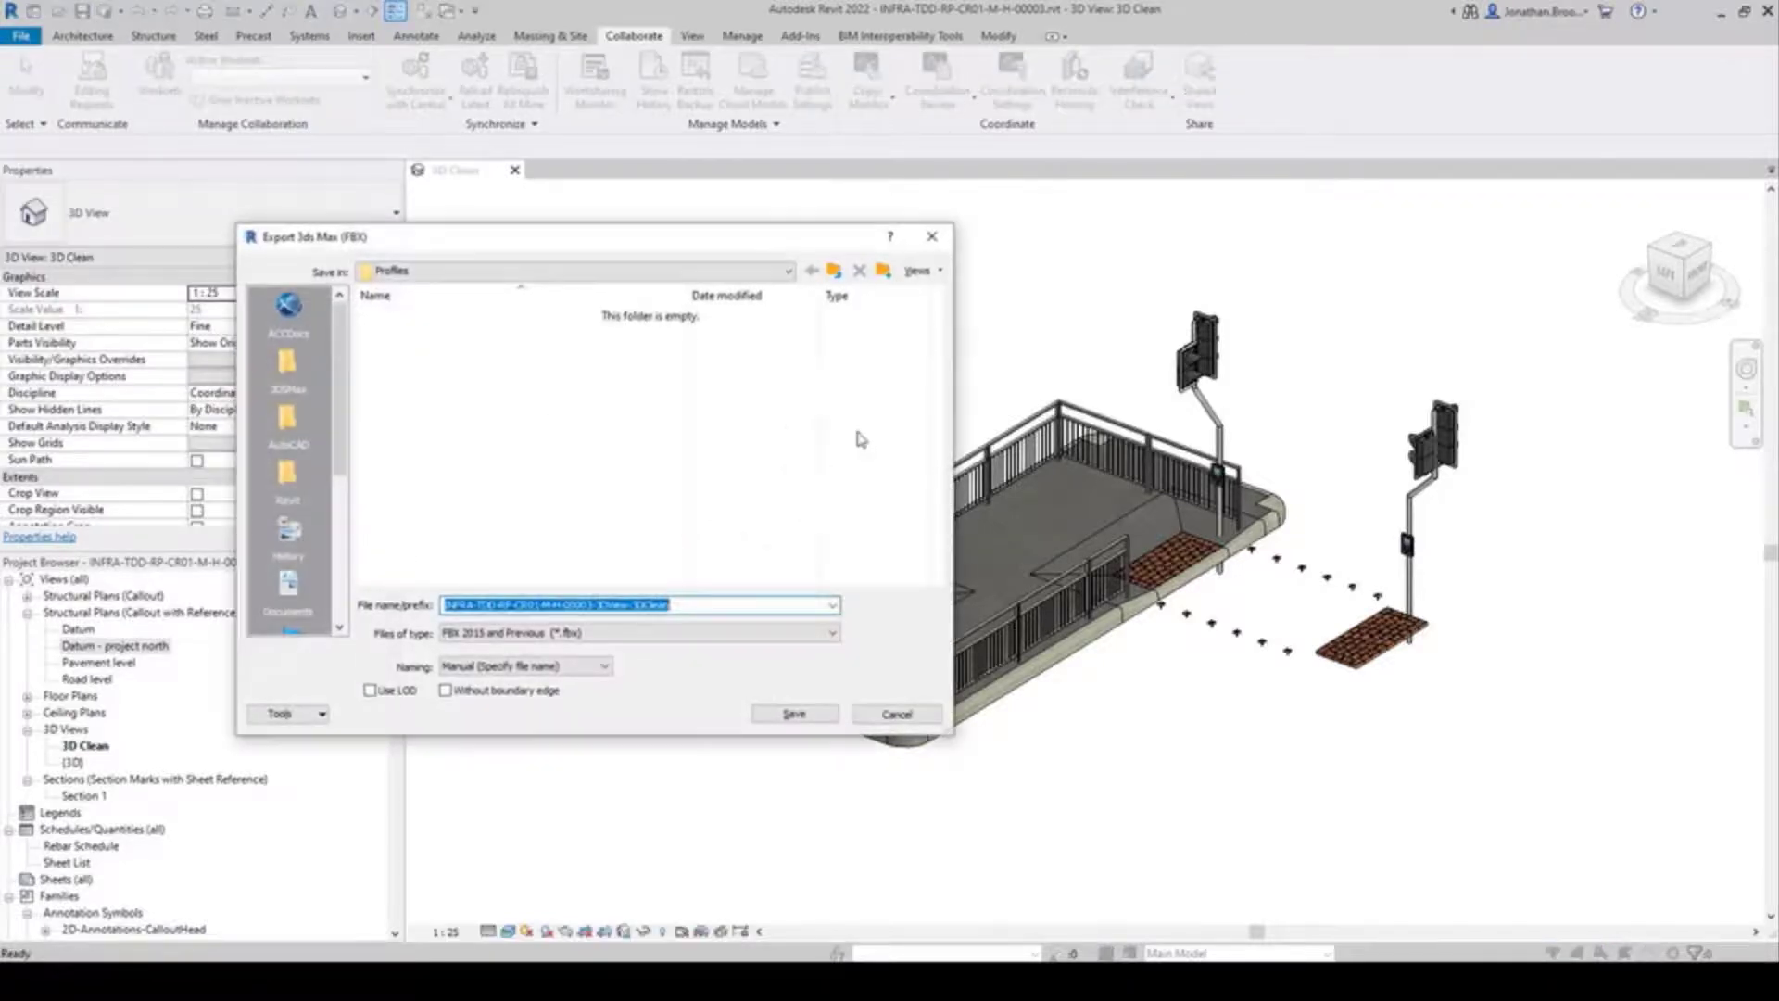
pyautogui.moveTo(669, 239); pyautogui.dragTo(820, 248)
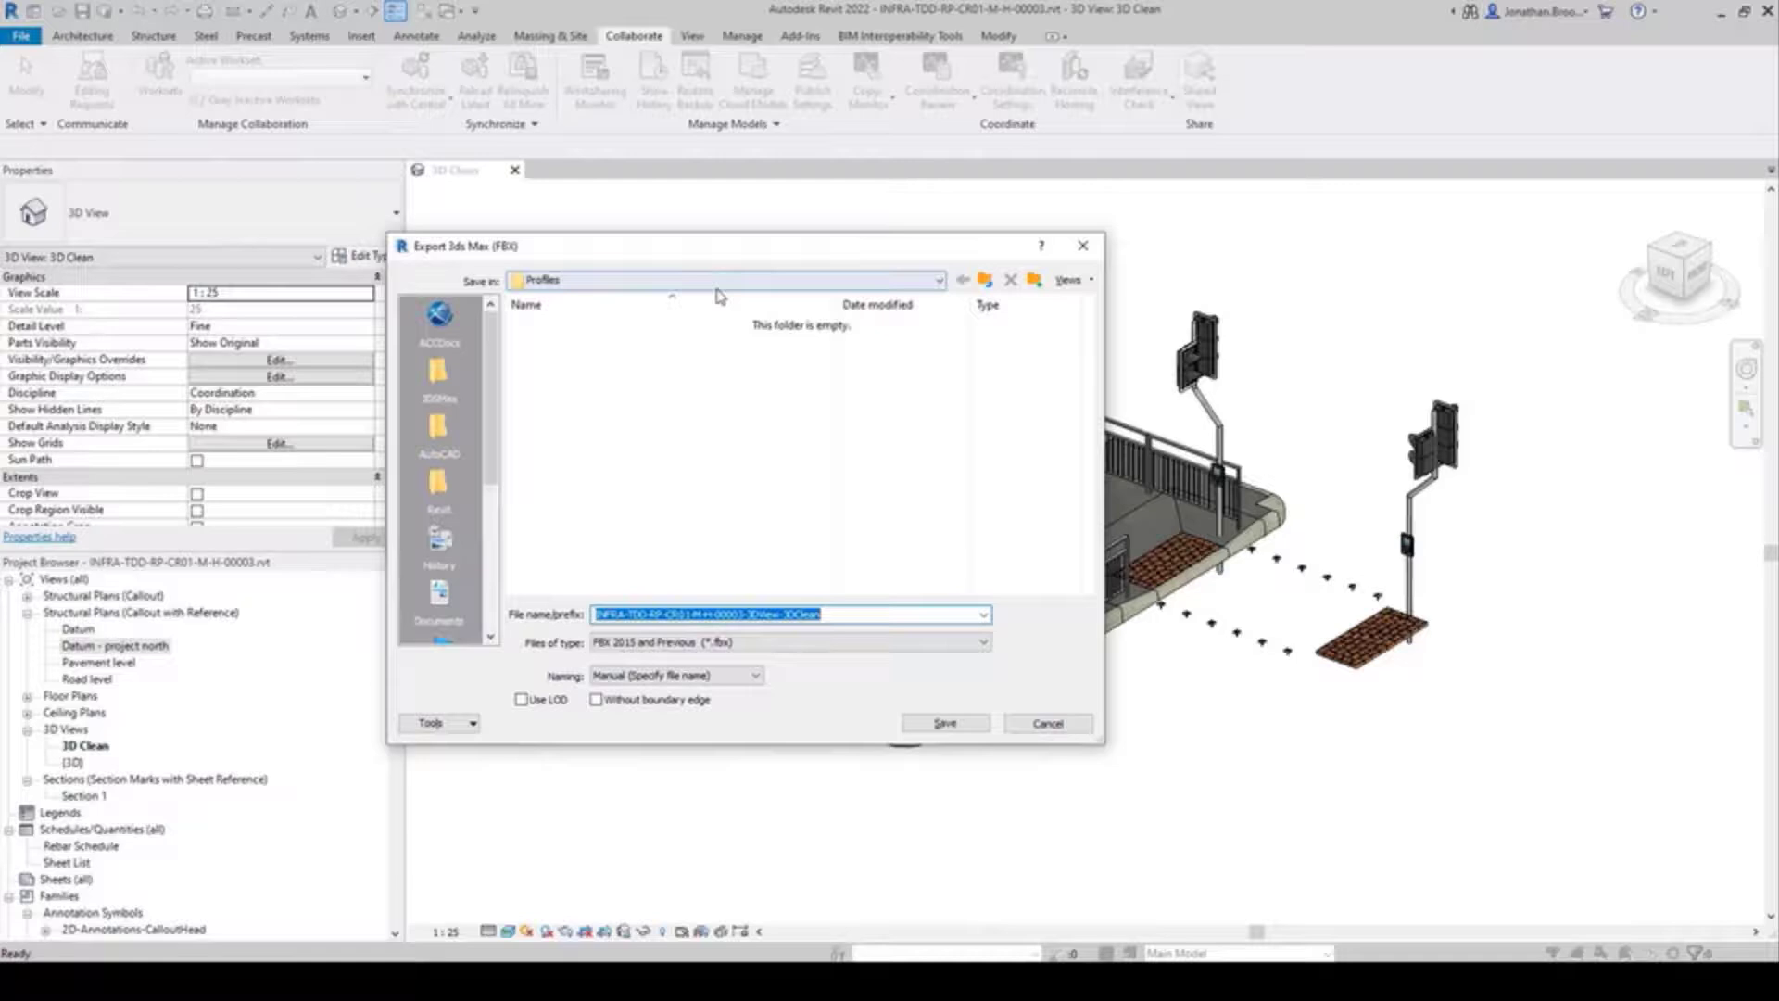
pyautogui.click(439, 319)
pyautogui.doubleClick(608, 343)
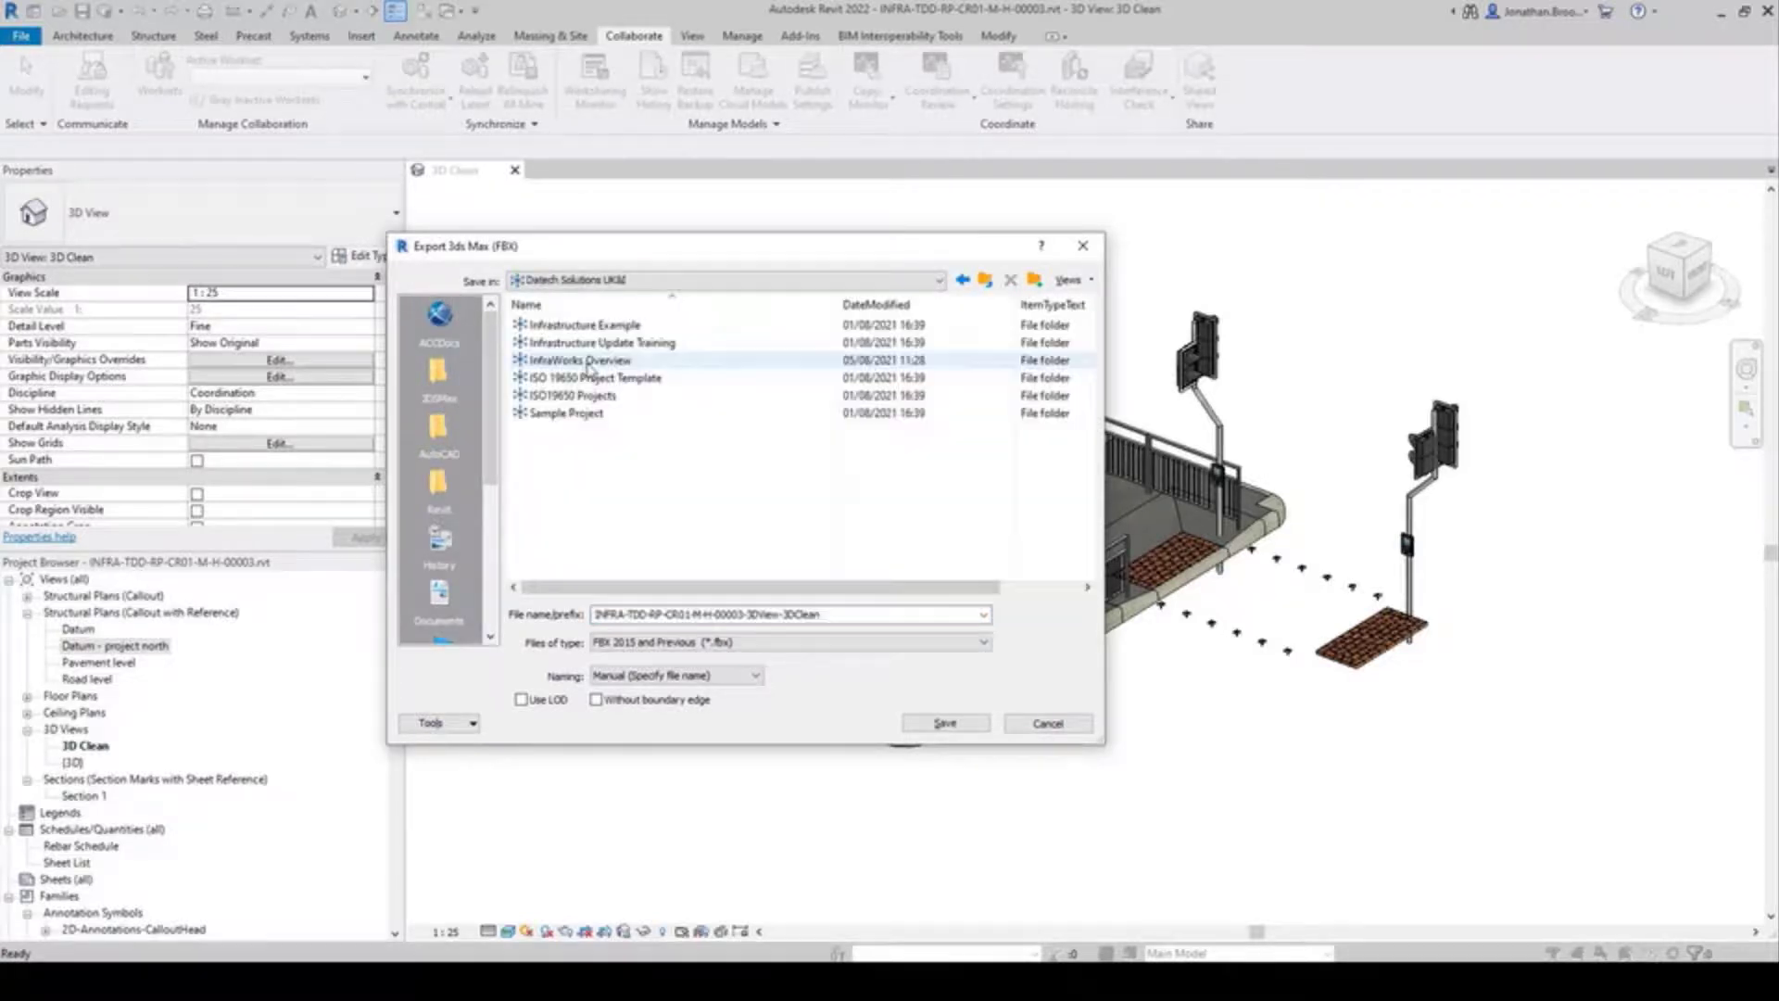
pyautogui.doubleClick(585, 361)
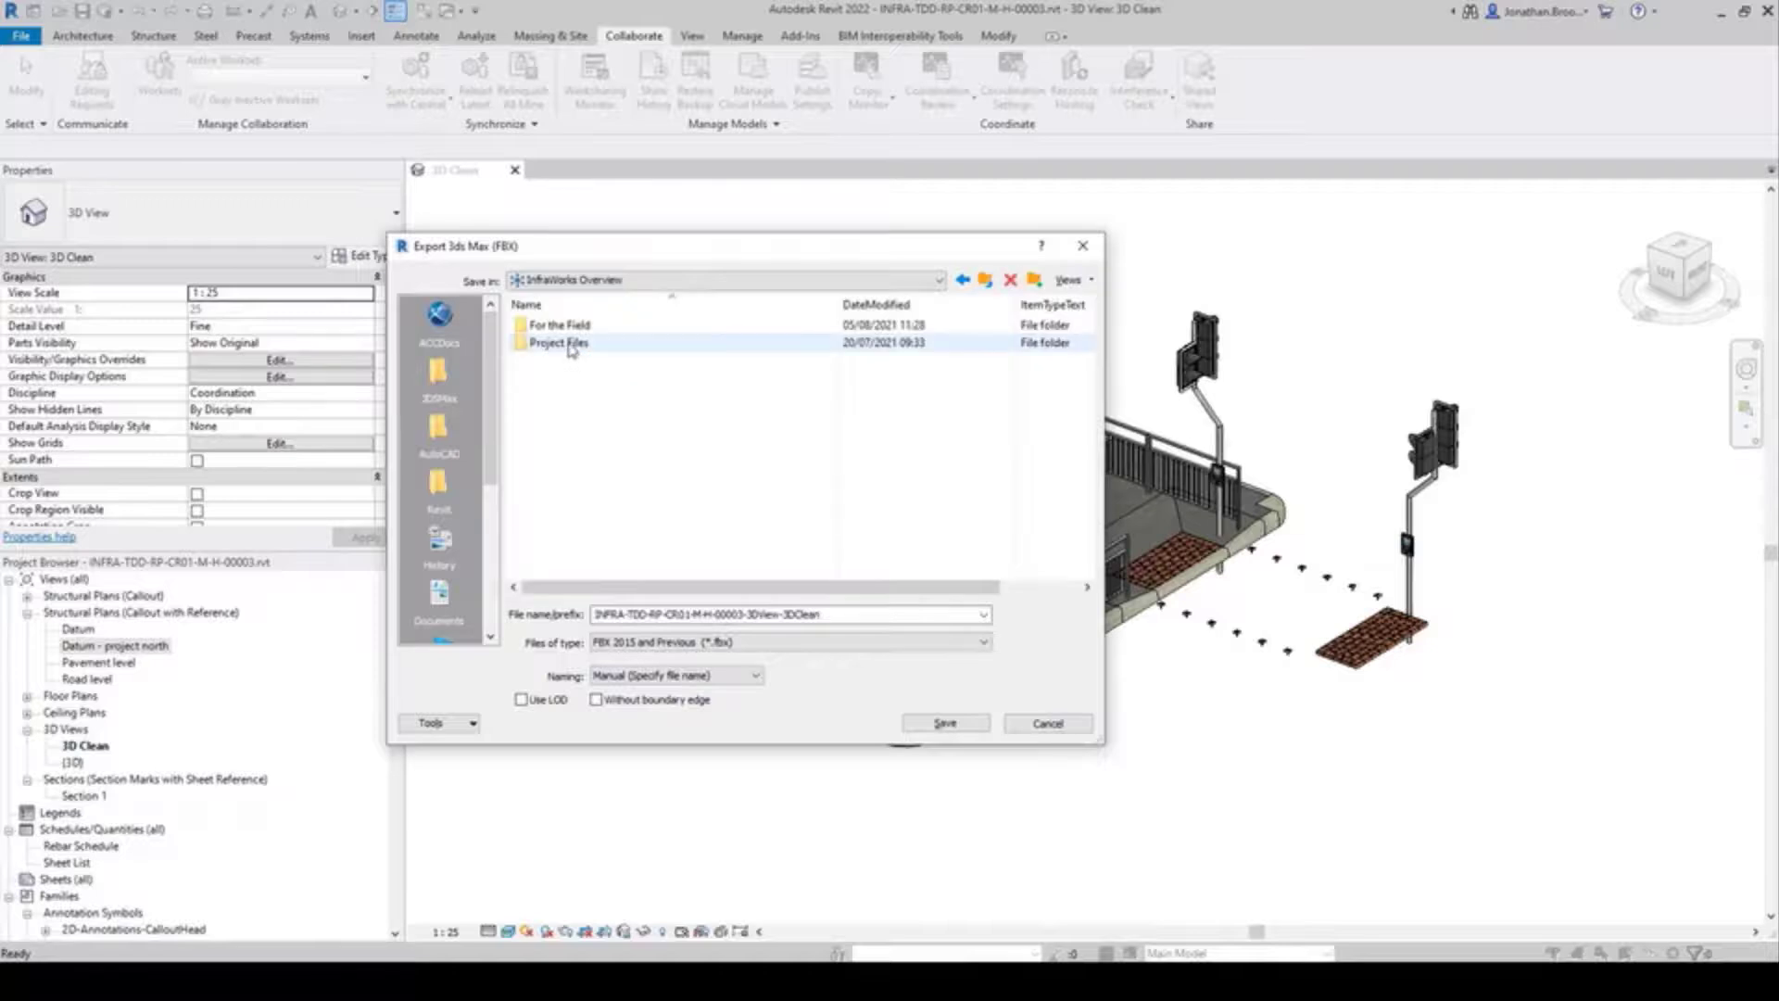
pyautogui.doubleClick(563, 345)
pyautogui.doubleClick(560, 324)
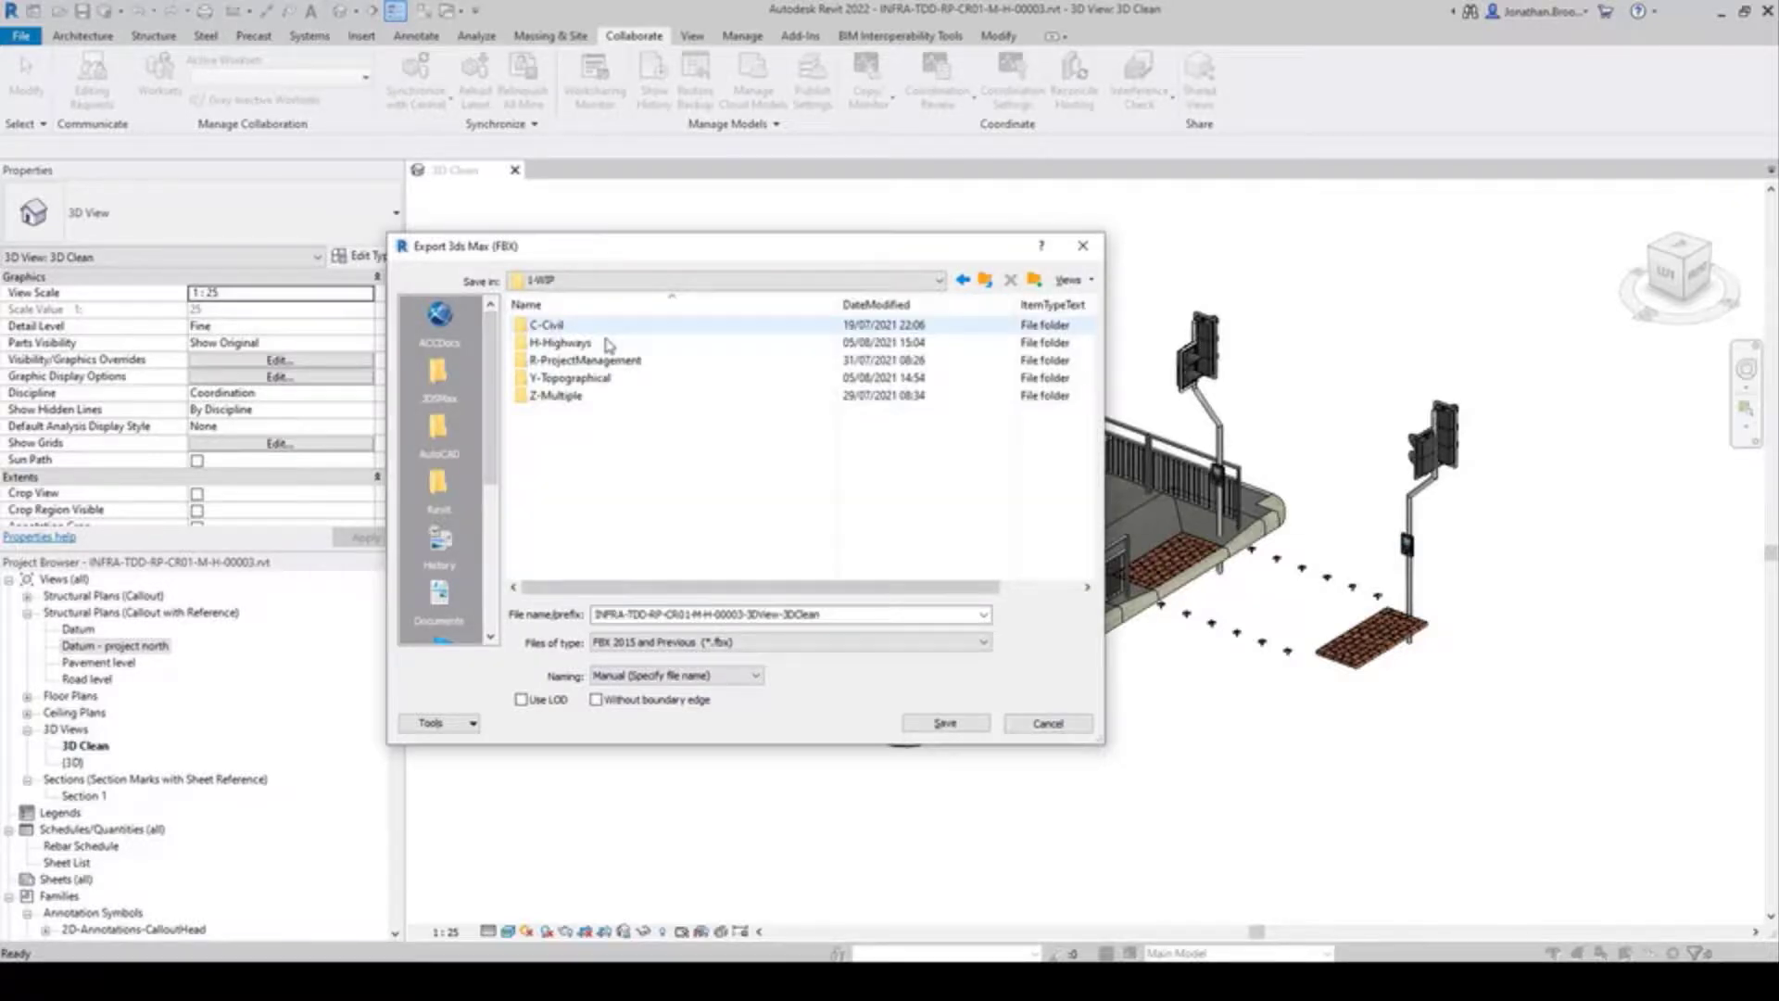
pyautogui.click(567, 345)
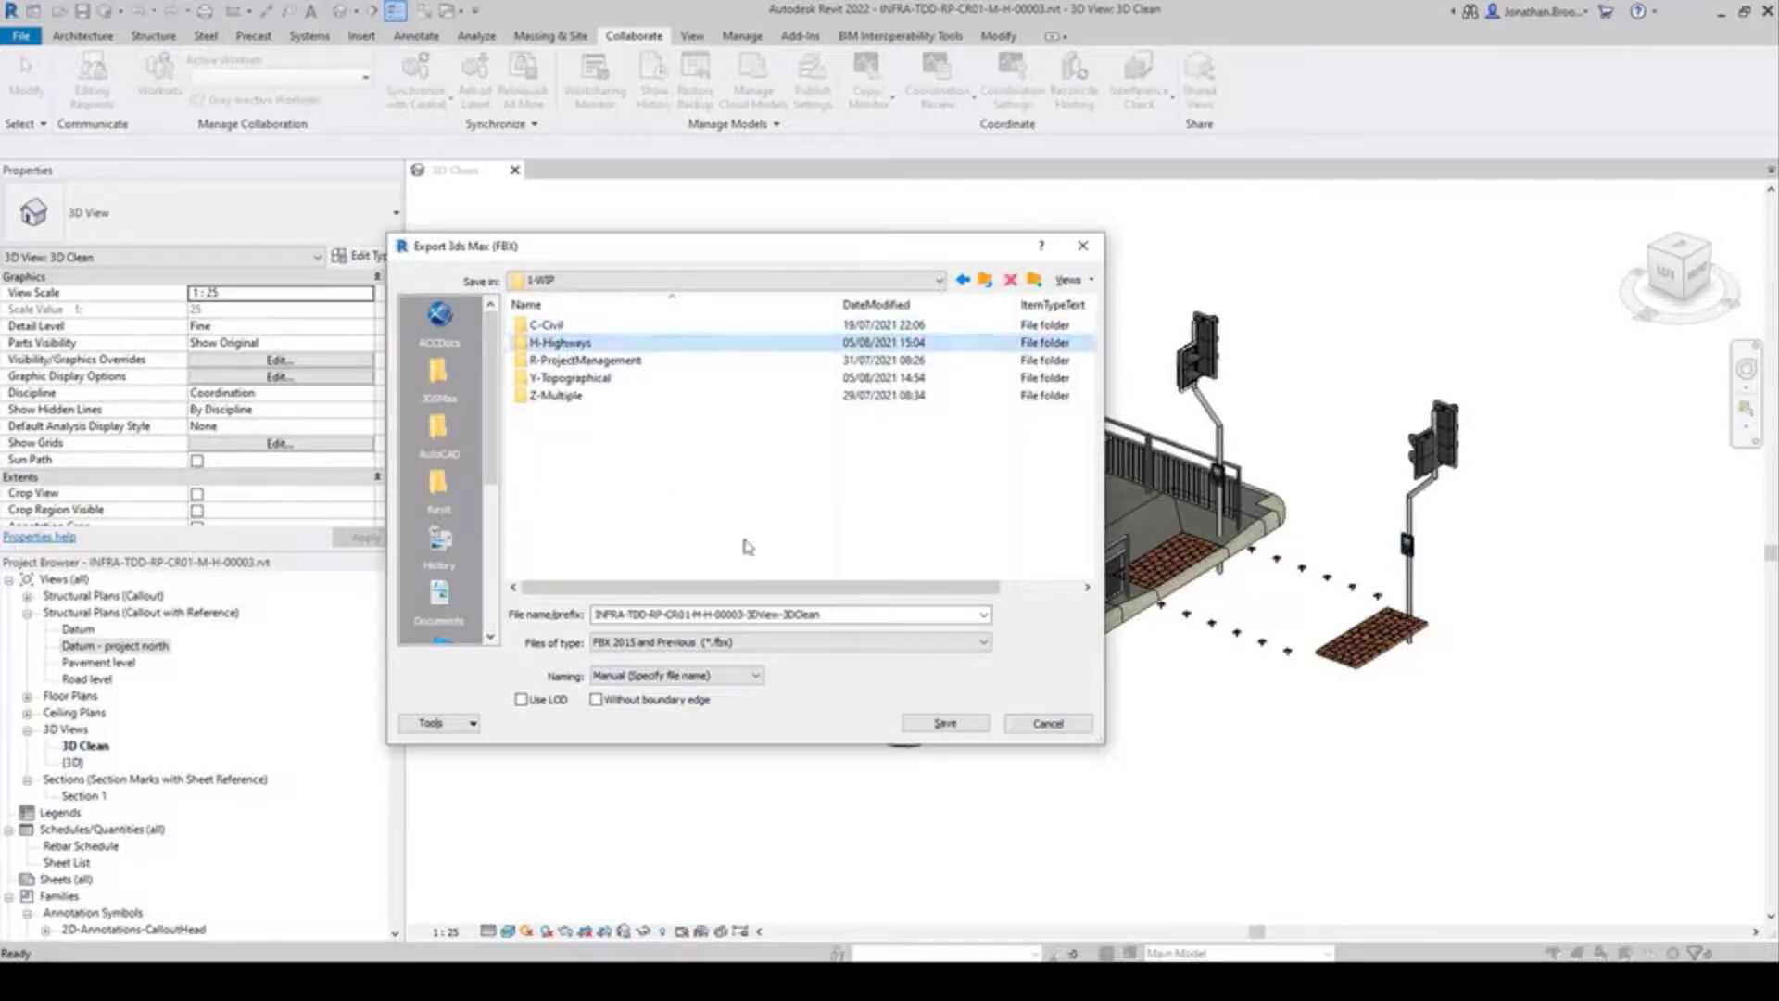
pyautogui.press('Return')
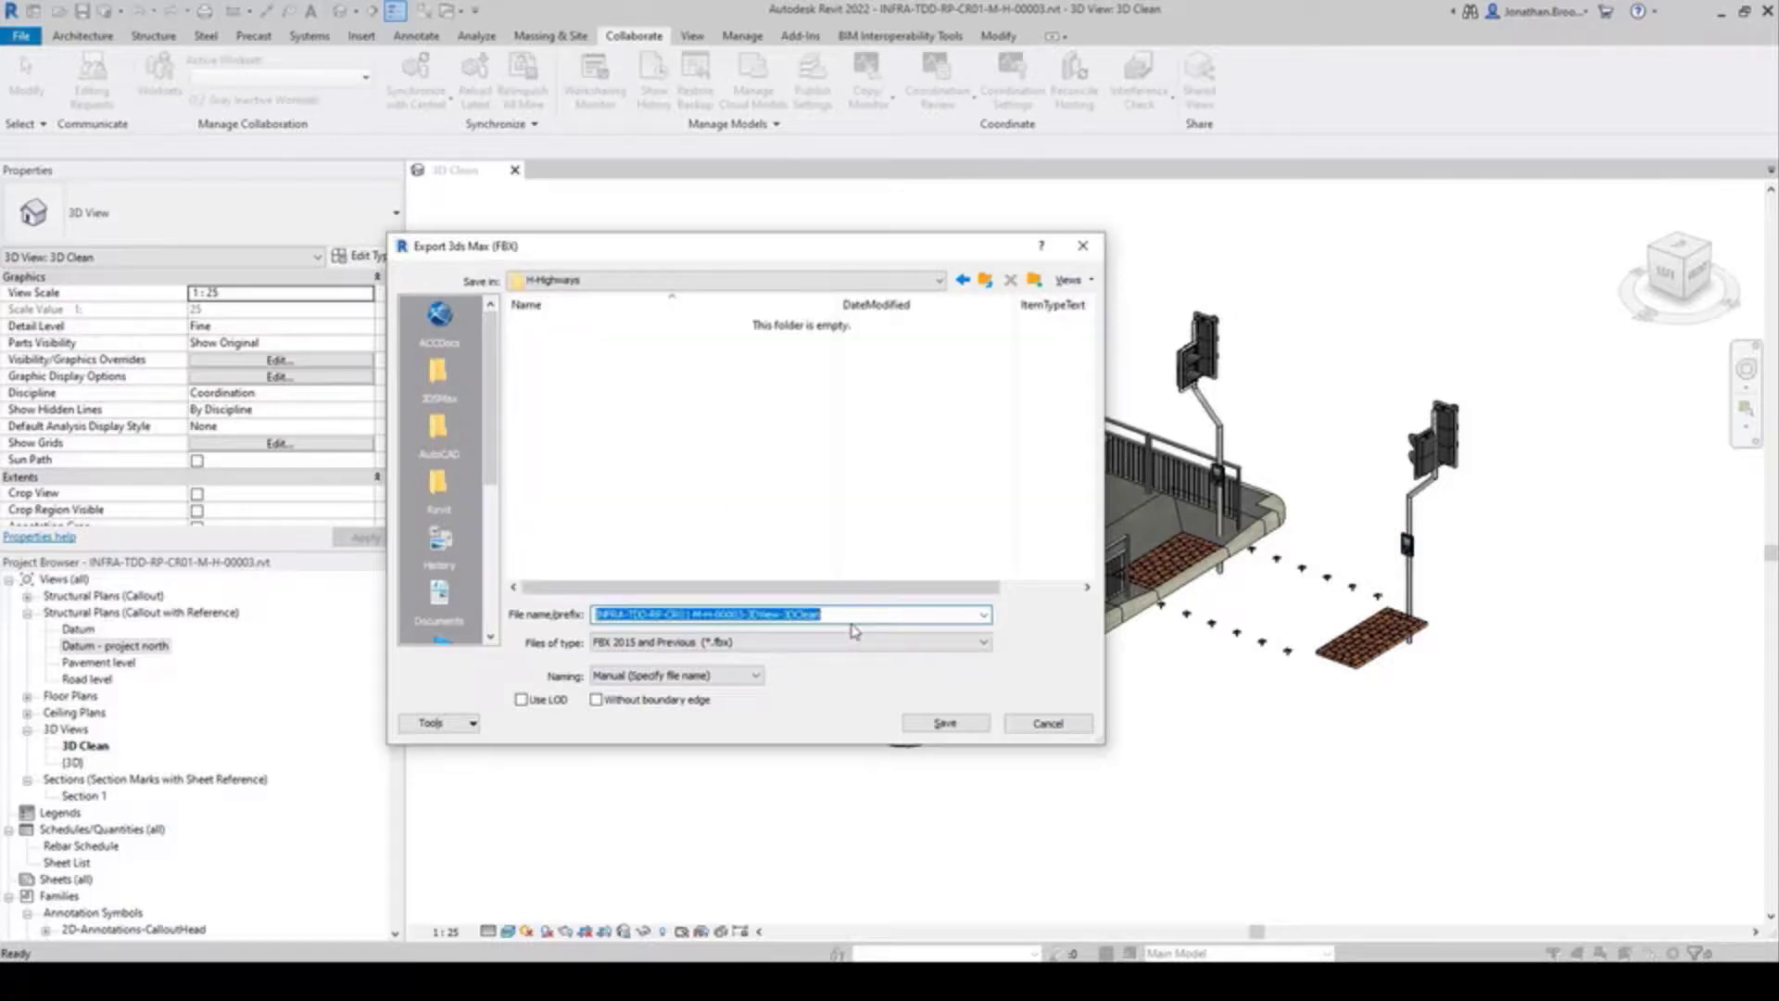
# Save the FBX as INFRA-TDD-RP-CR01-M-H-00003, without the view suffix, as FBX Files
pyautogui.click(825, 614)
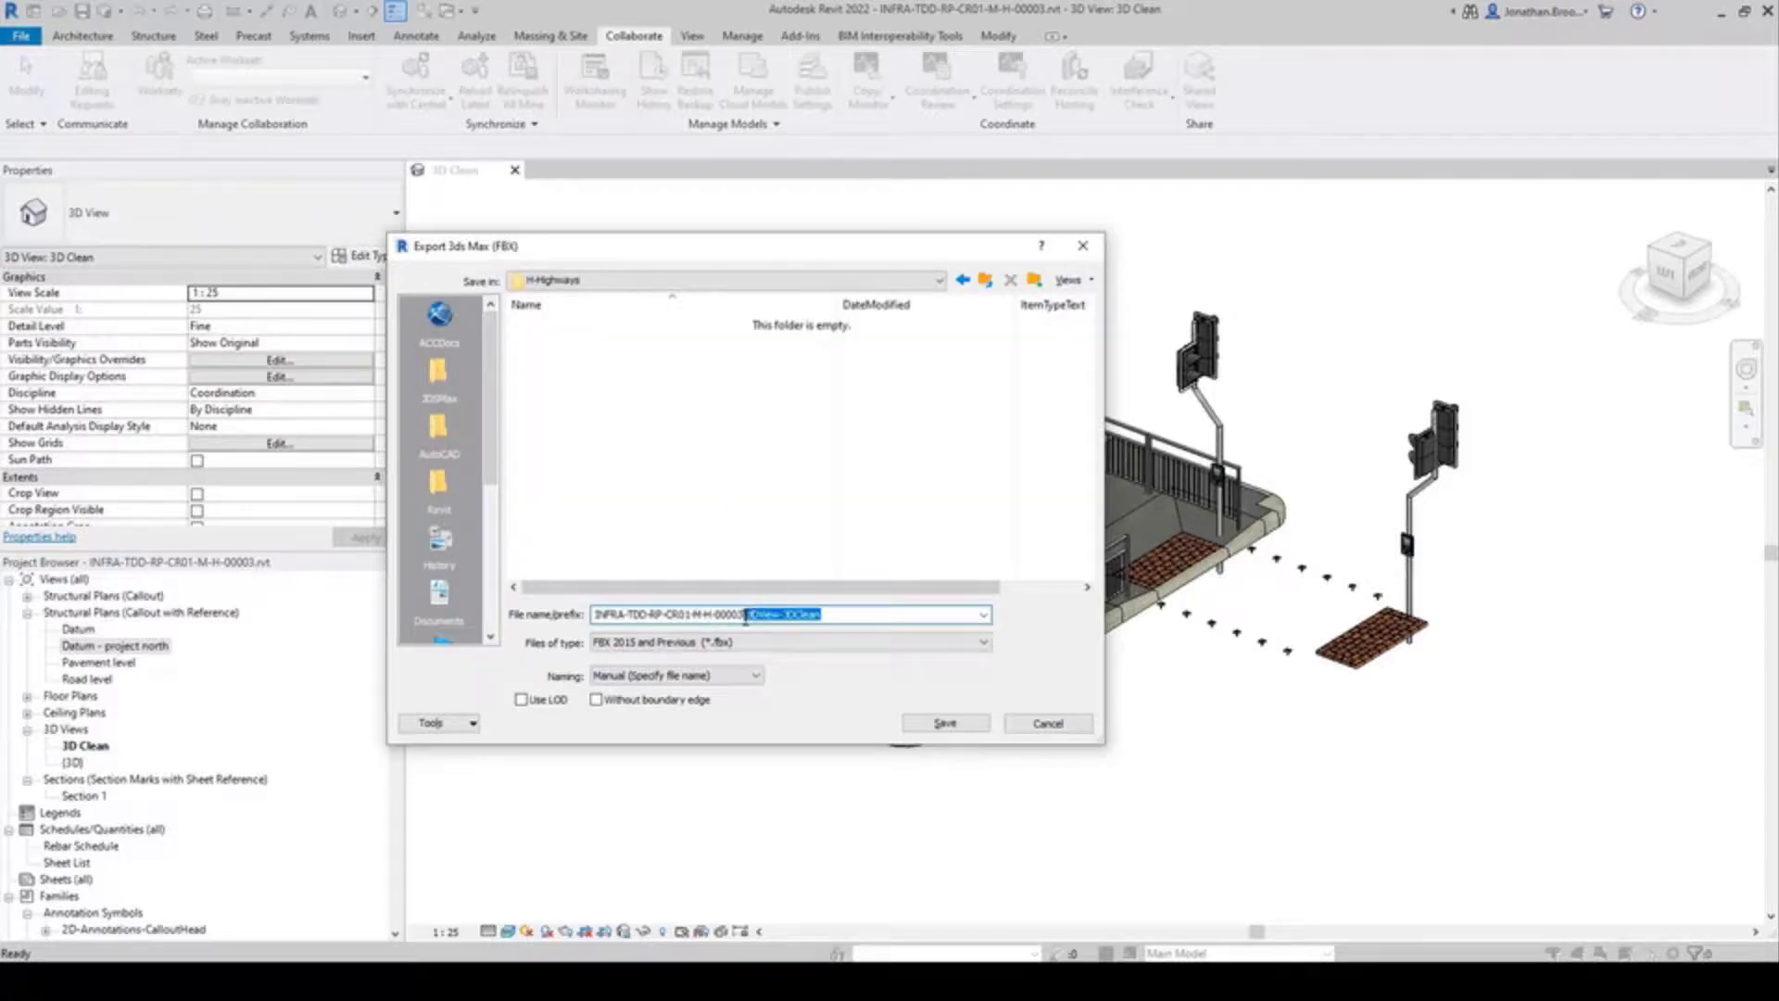
pyautogui.press('BackSpace')
pyautogui.click(751, 642)
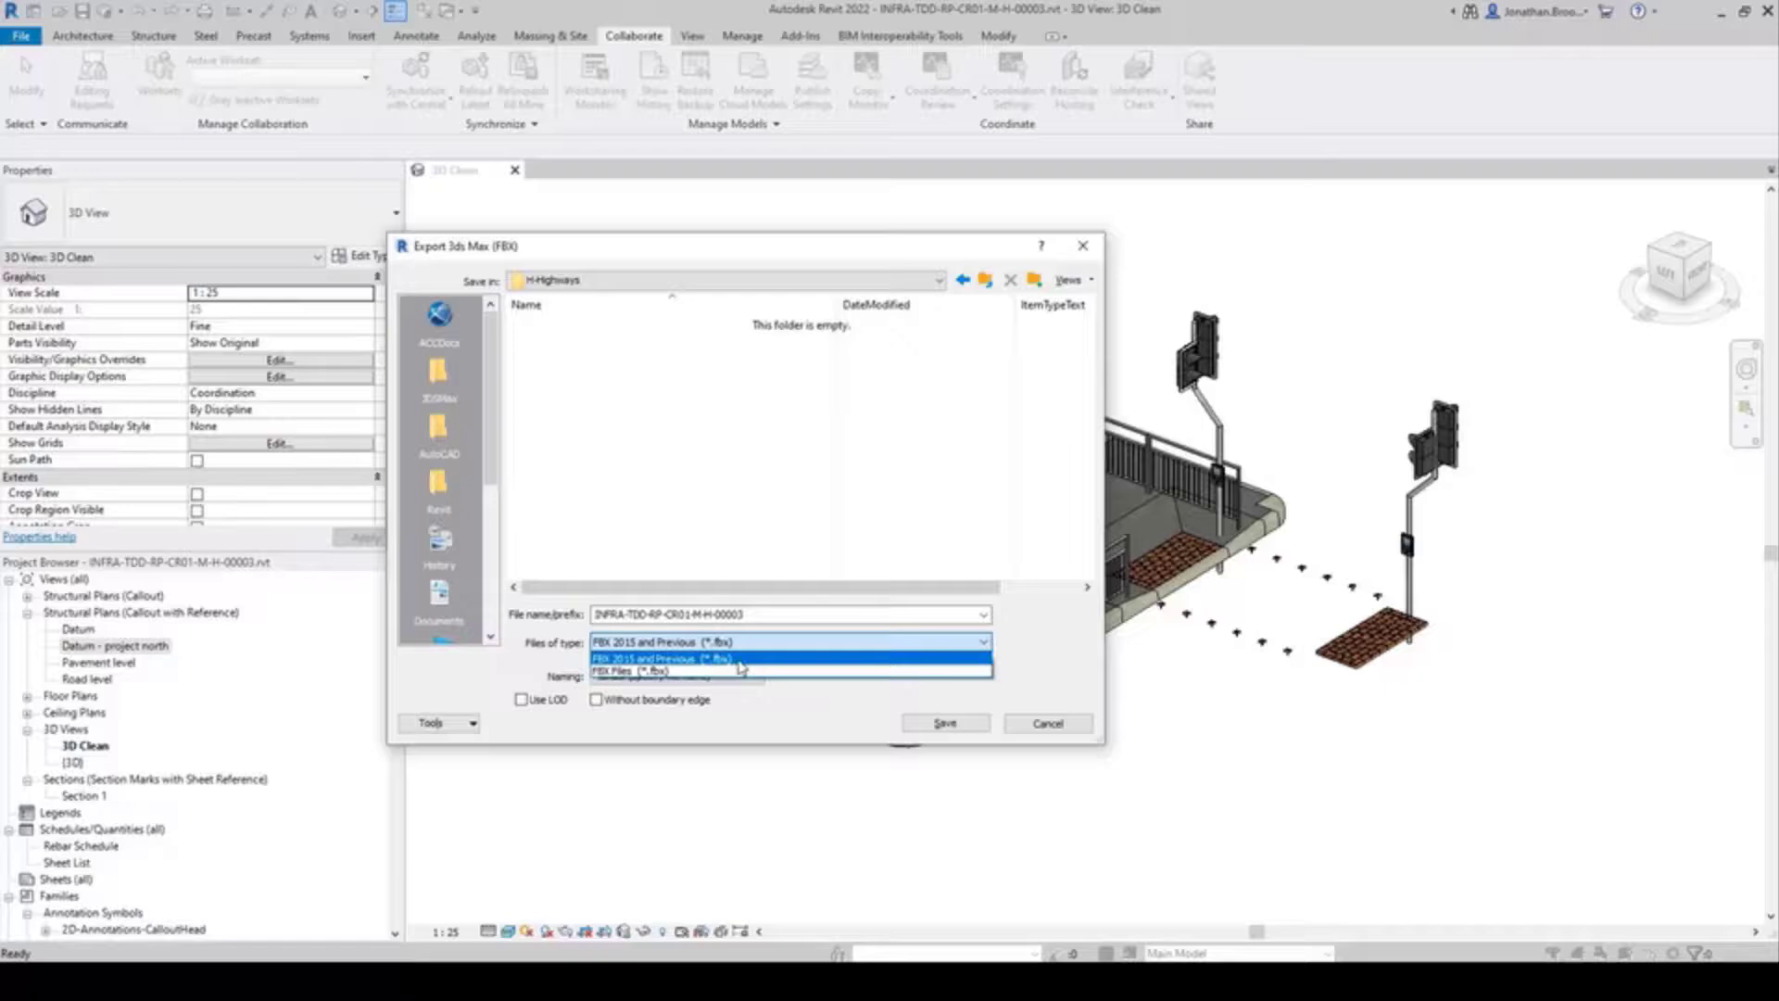
pyautogui.click(737, 671)
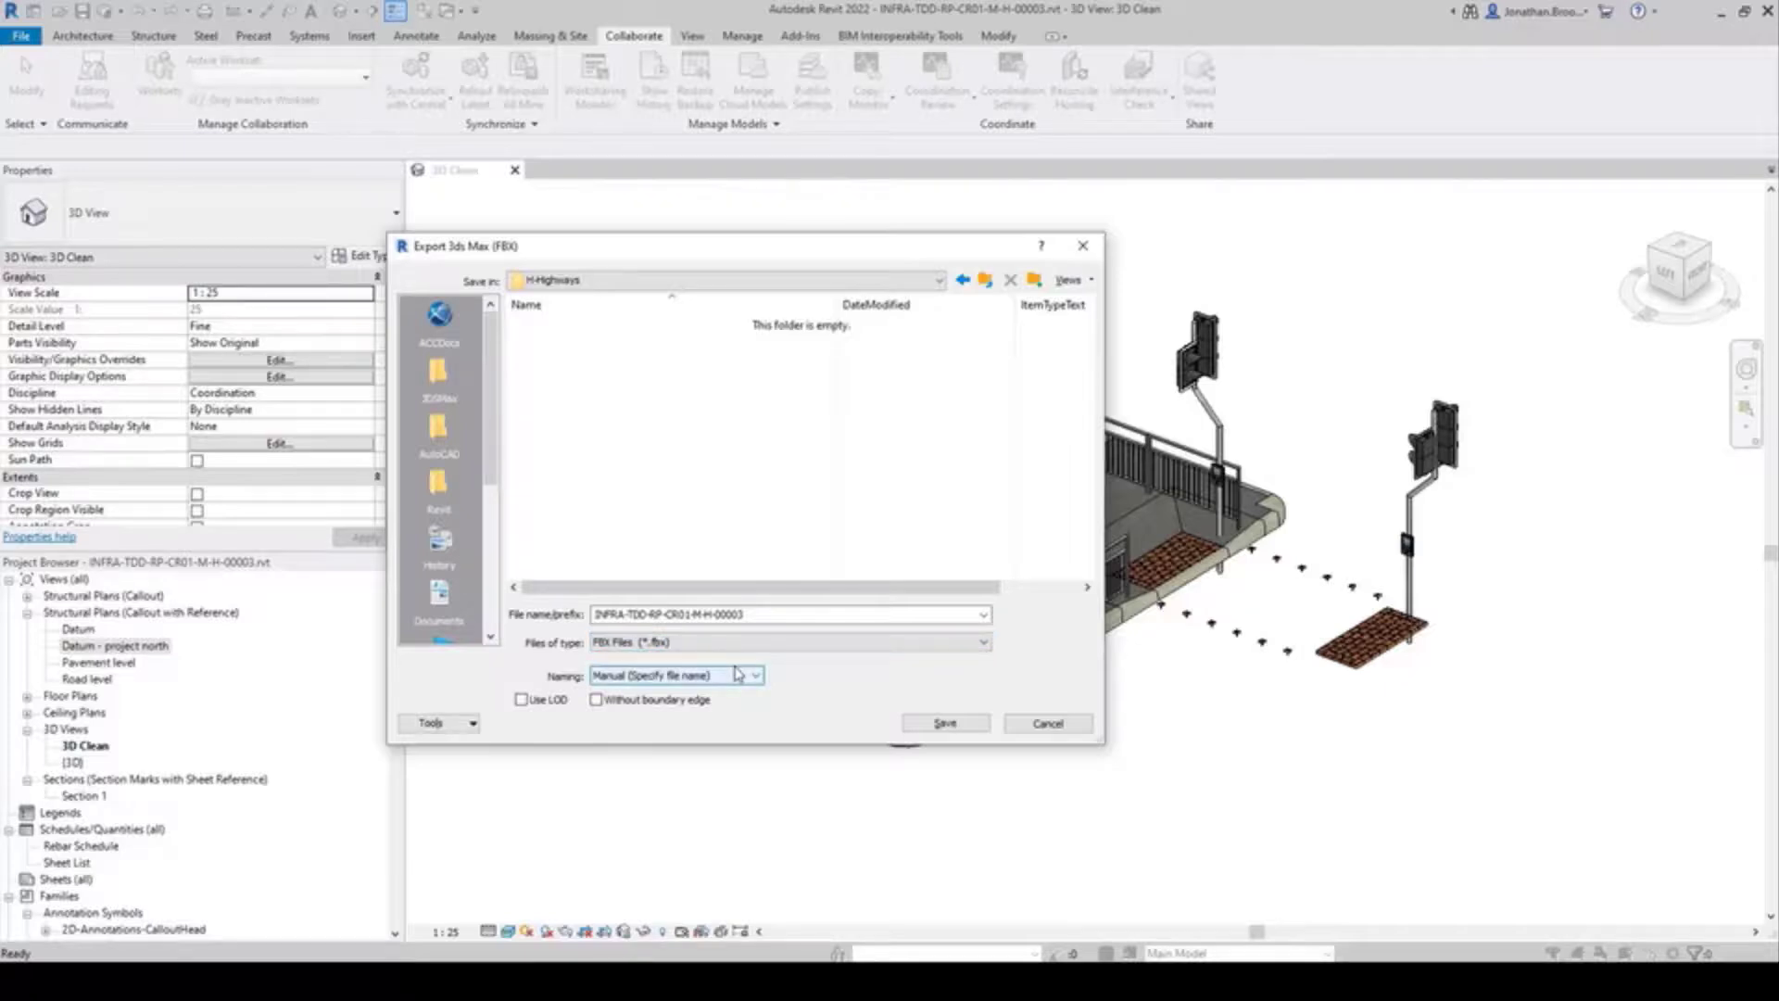
pyautogui.click(958, 727)
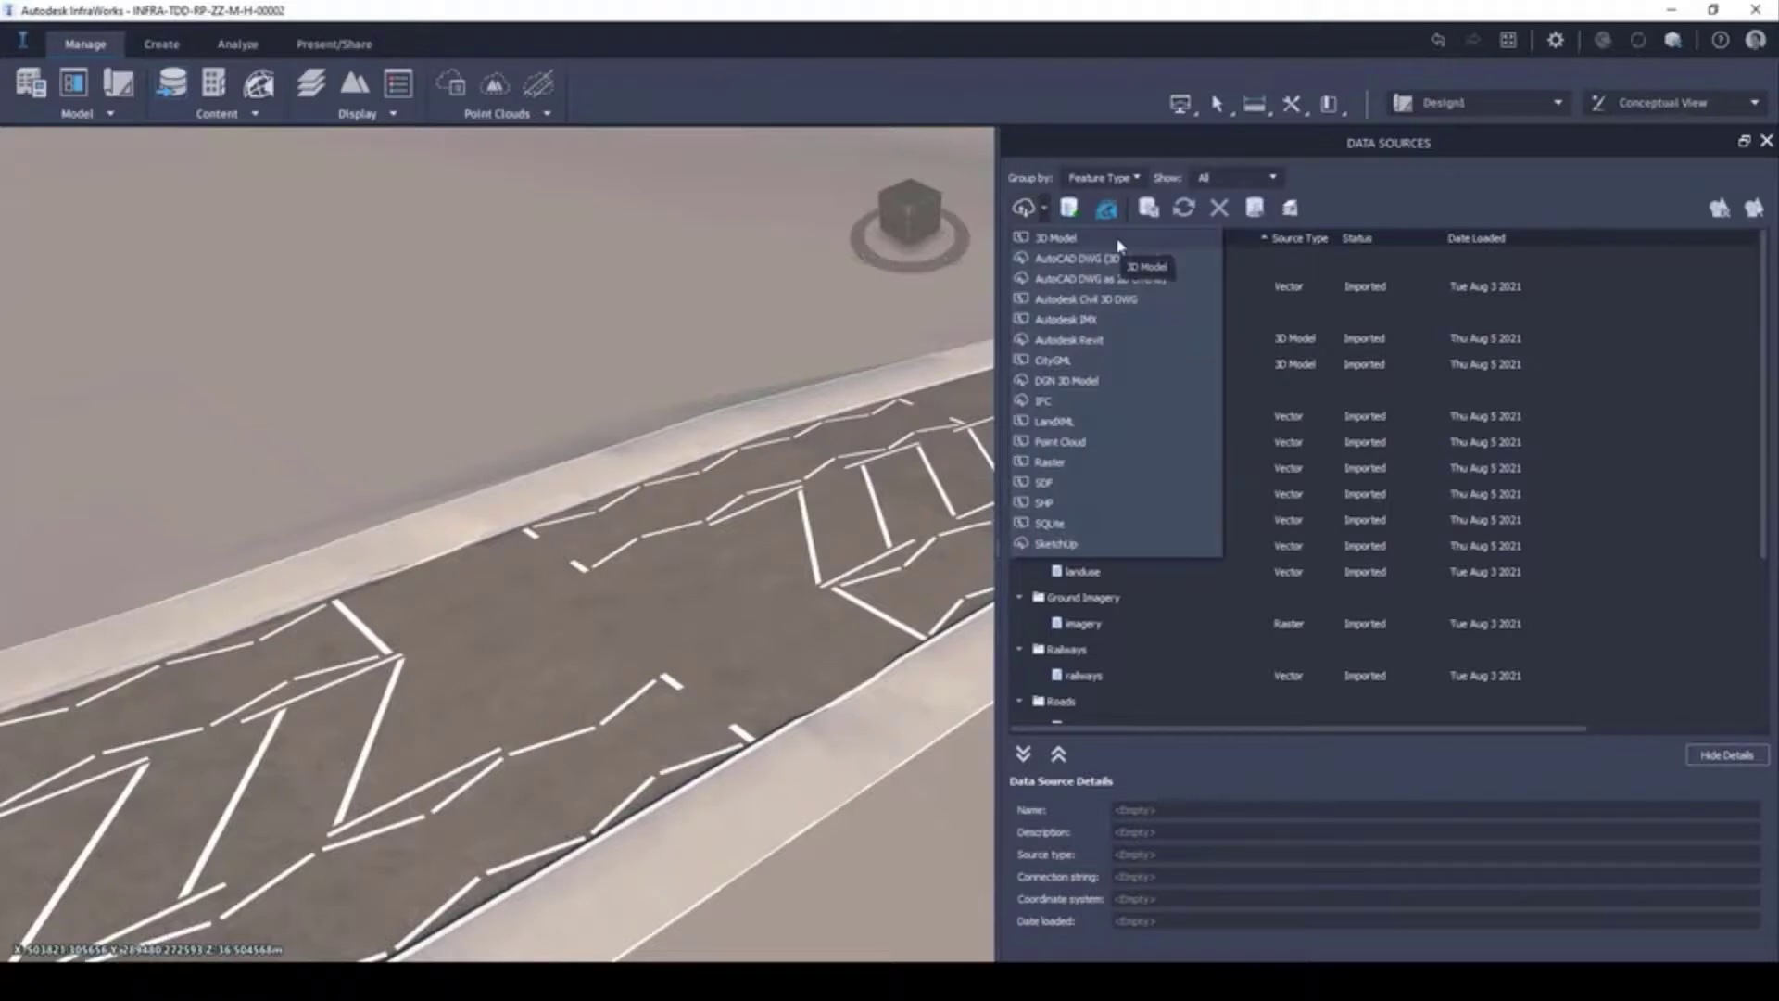
# Add the CR01-00003 FBX as a 3D model source with Z position 0
pyautogui.click(1055, 237)
pyautogui.click(519, 151)
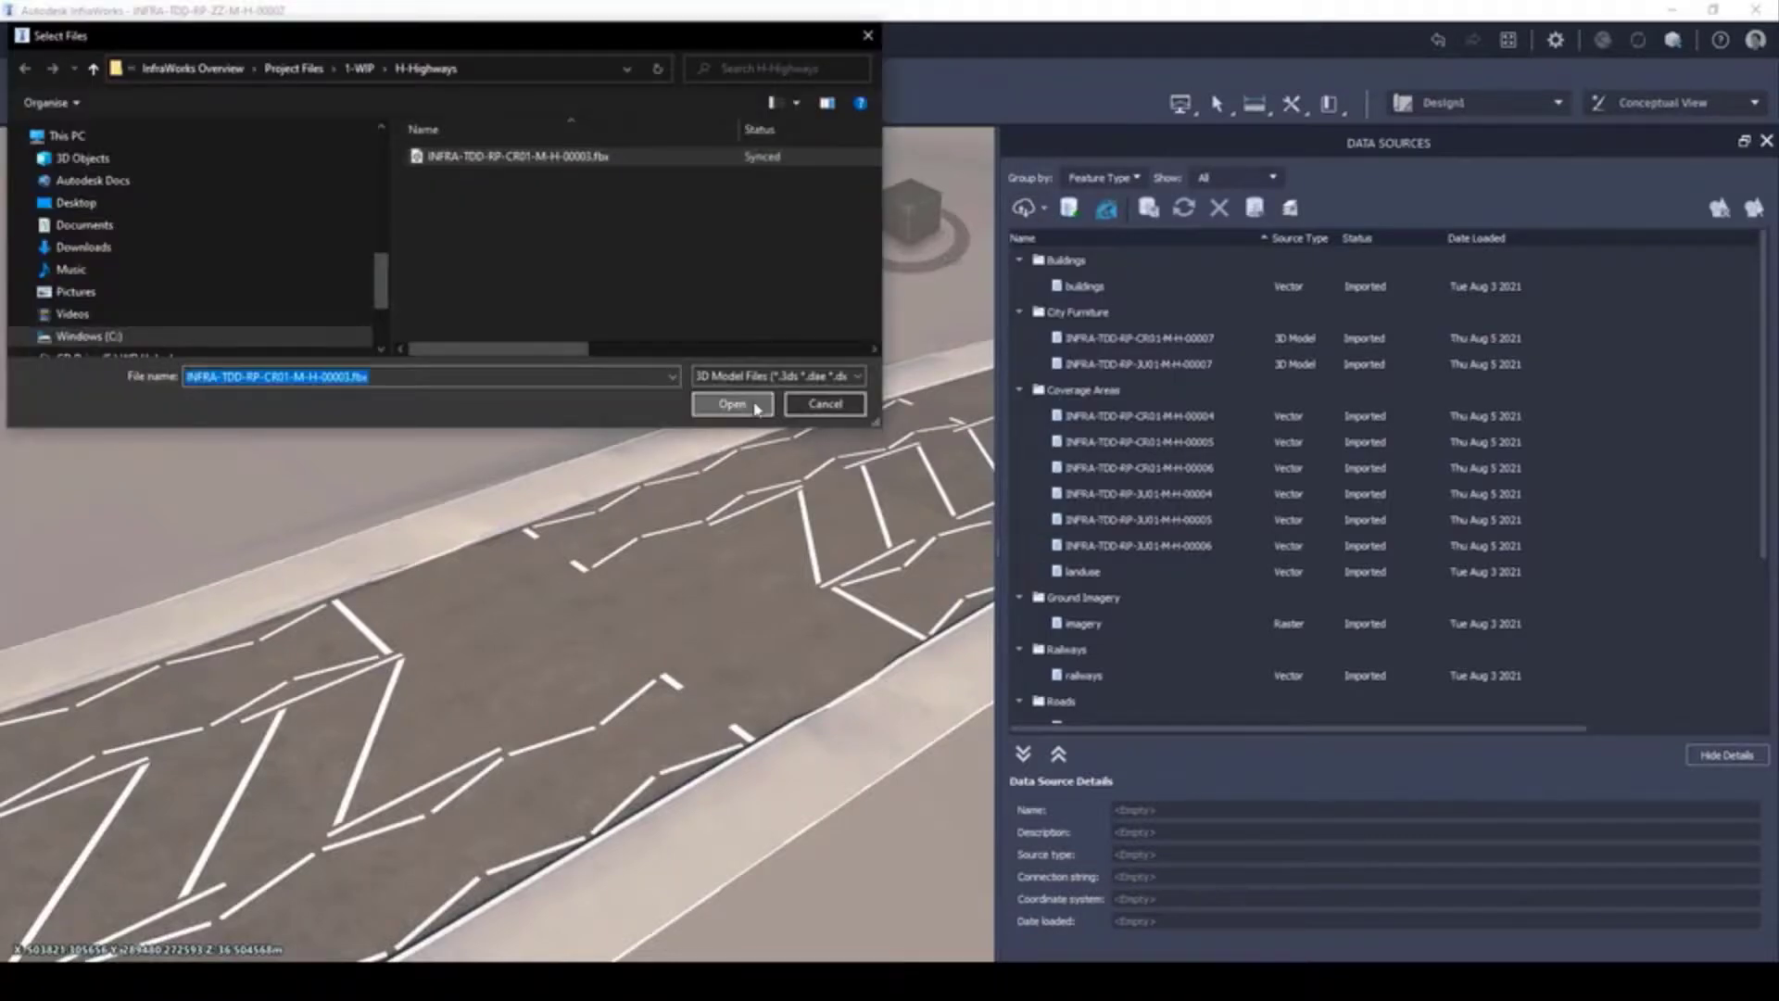
pyautogui.click(726, 397)
pyautogui.doubleClick(1158, 293)
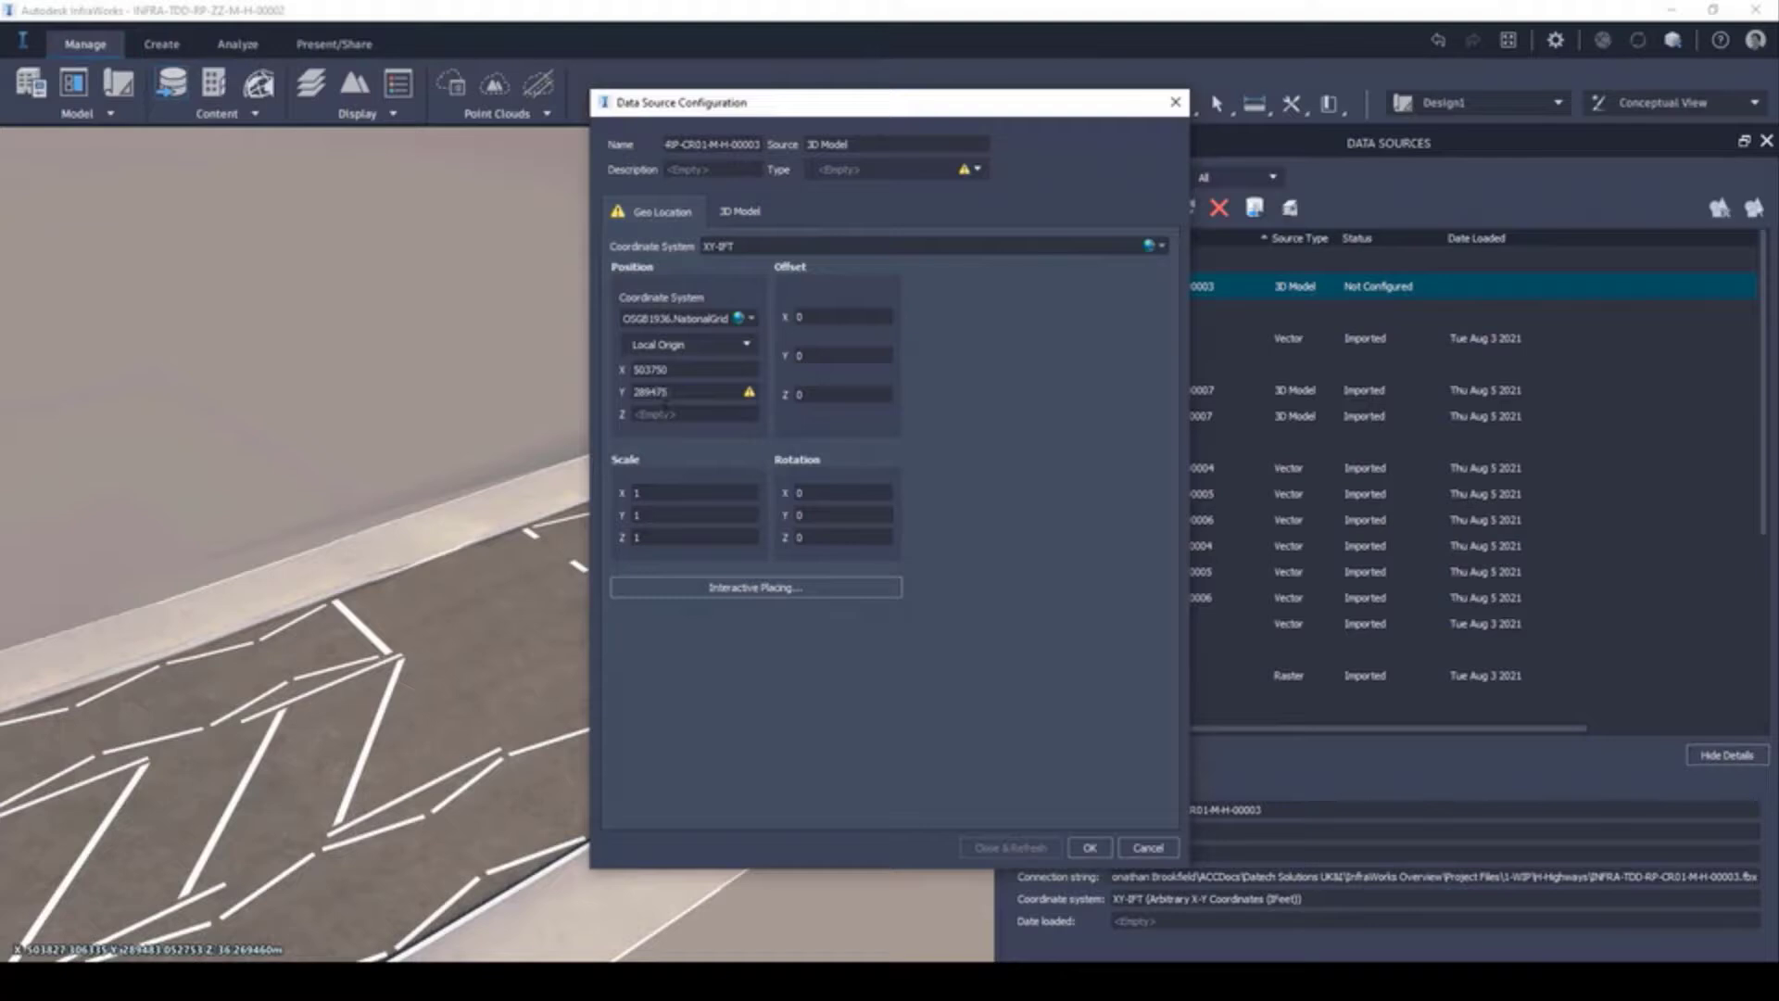
pyautogui.click(665, 412)
pyautogui.write('0')
pyautogui.click(806, 534)
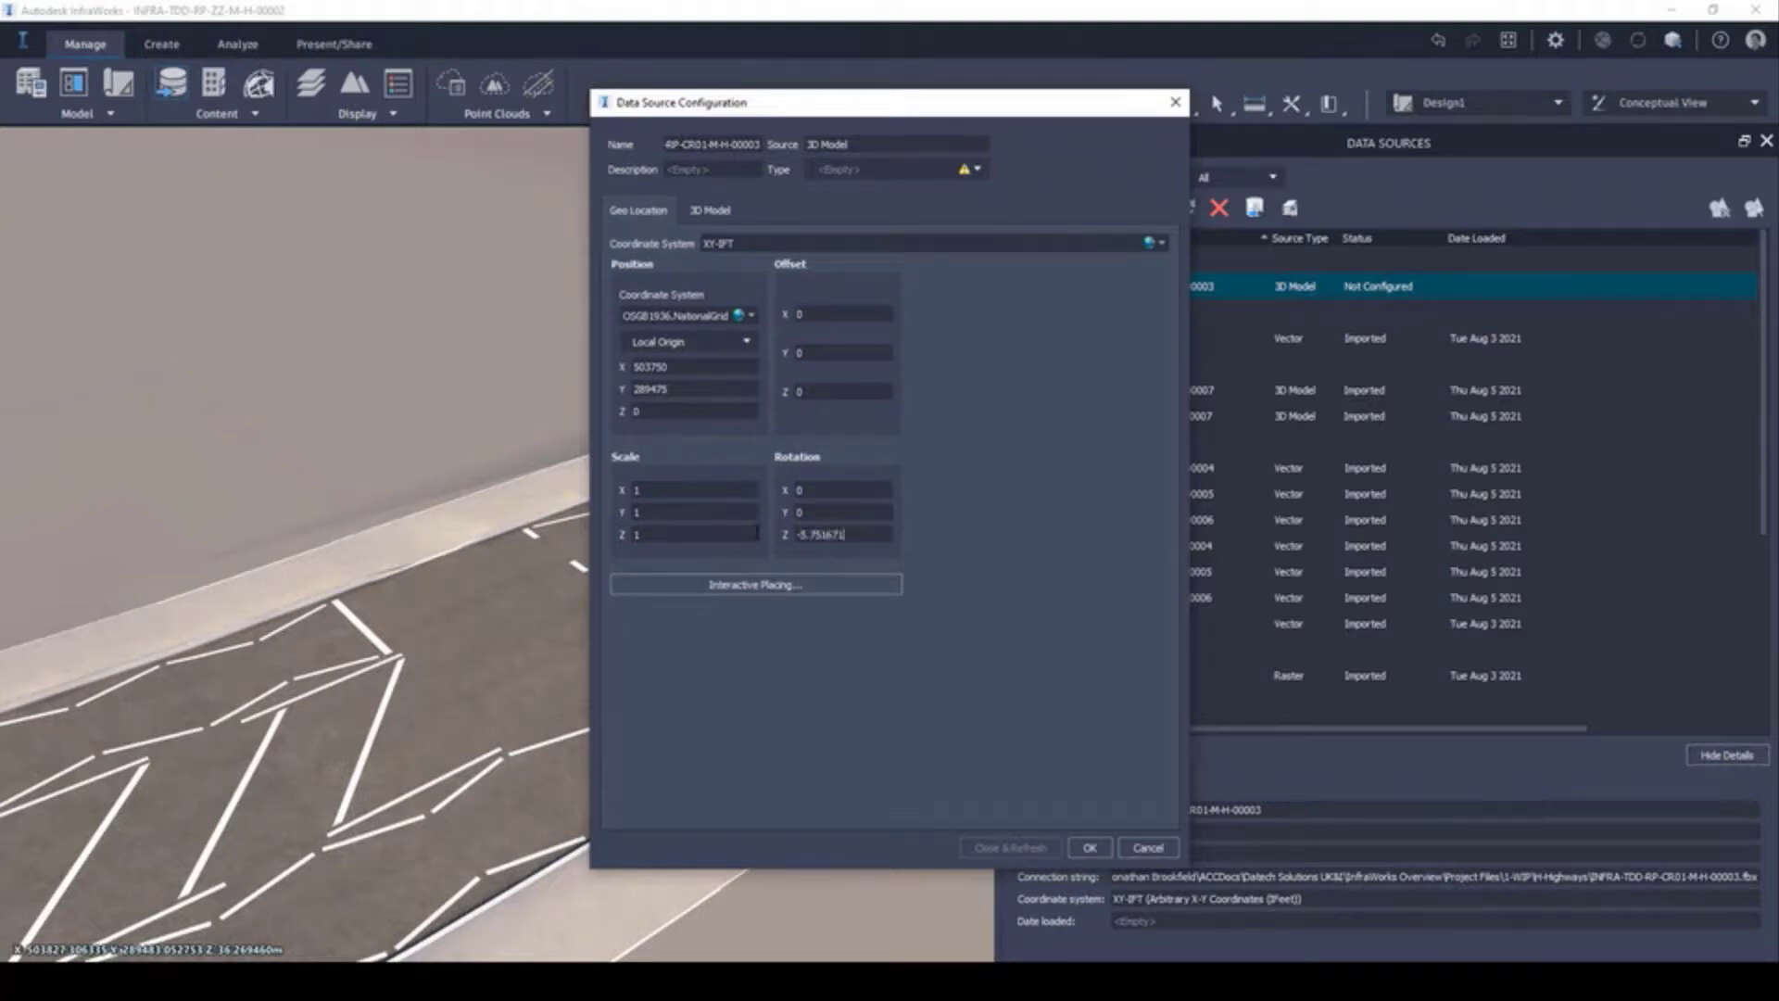
# Set the island model's type to City Furniture and refresh to see it on the road
pyautogui.click(978, 170)
pyautogui.click(854, 211)
pyautogui.click(1008, 850)
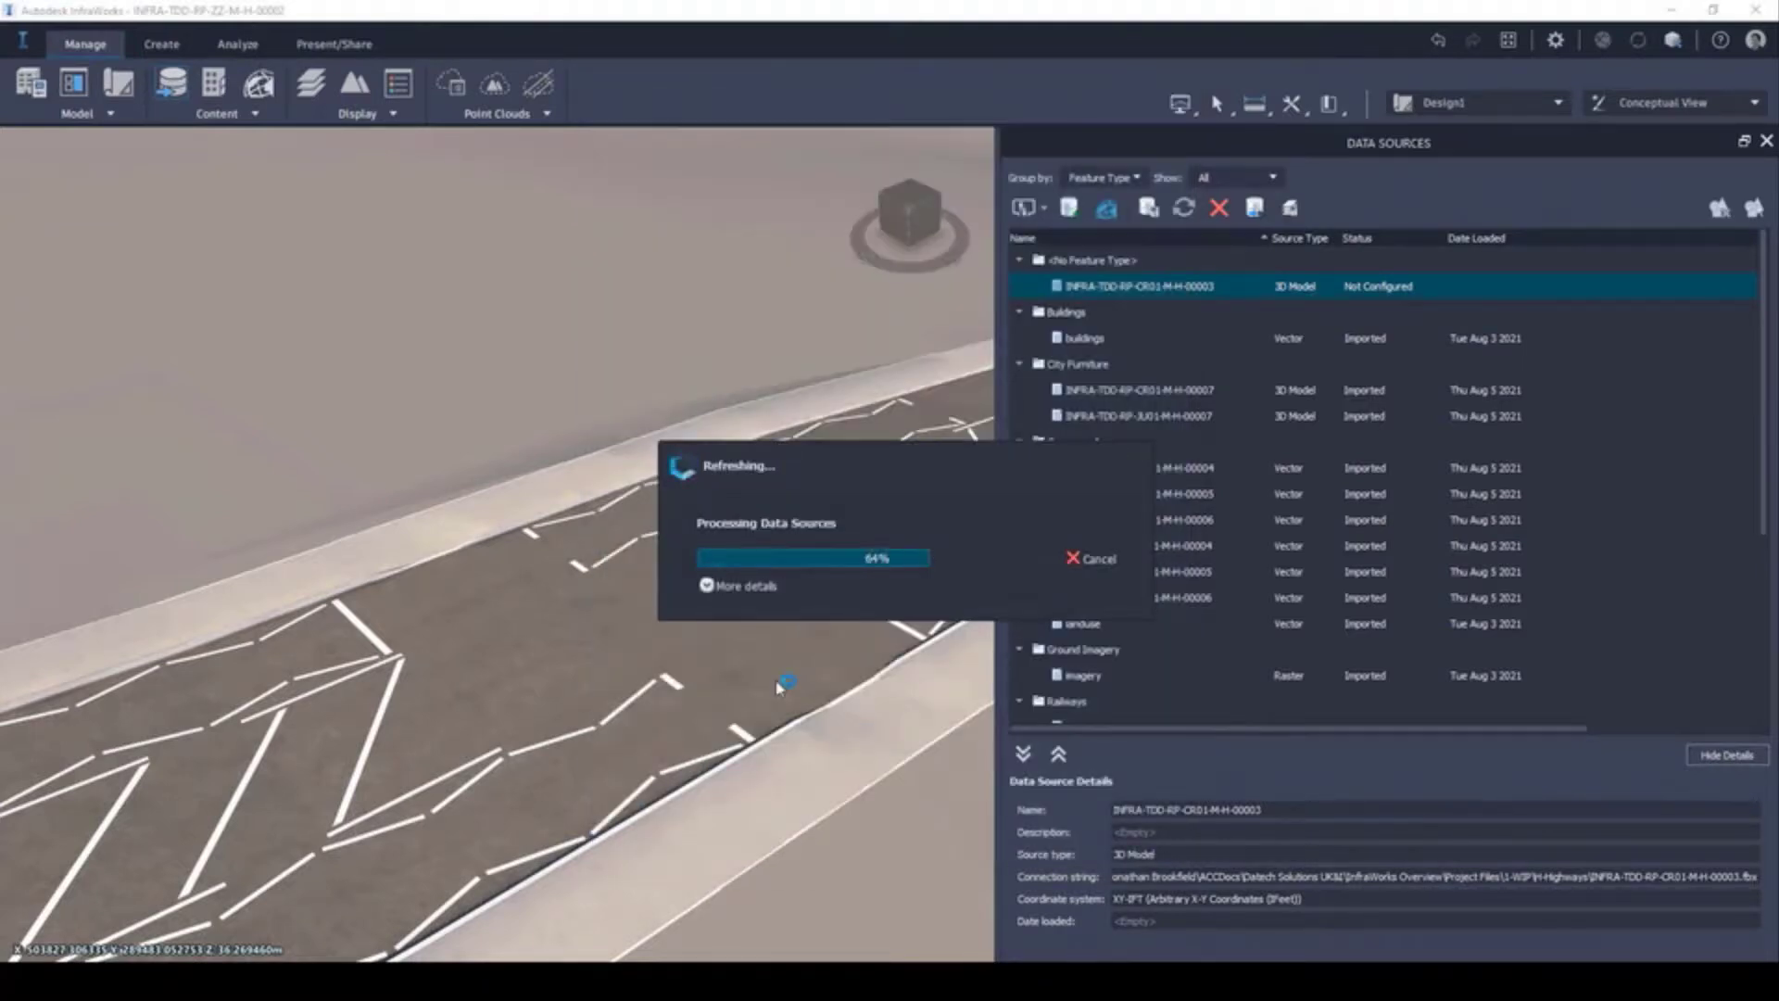
pyautogui.moveTo(781, 686); pyautogui.dragTo(686, 602)
pyautogui.scroll(6, 639, 580)
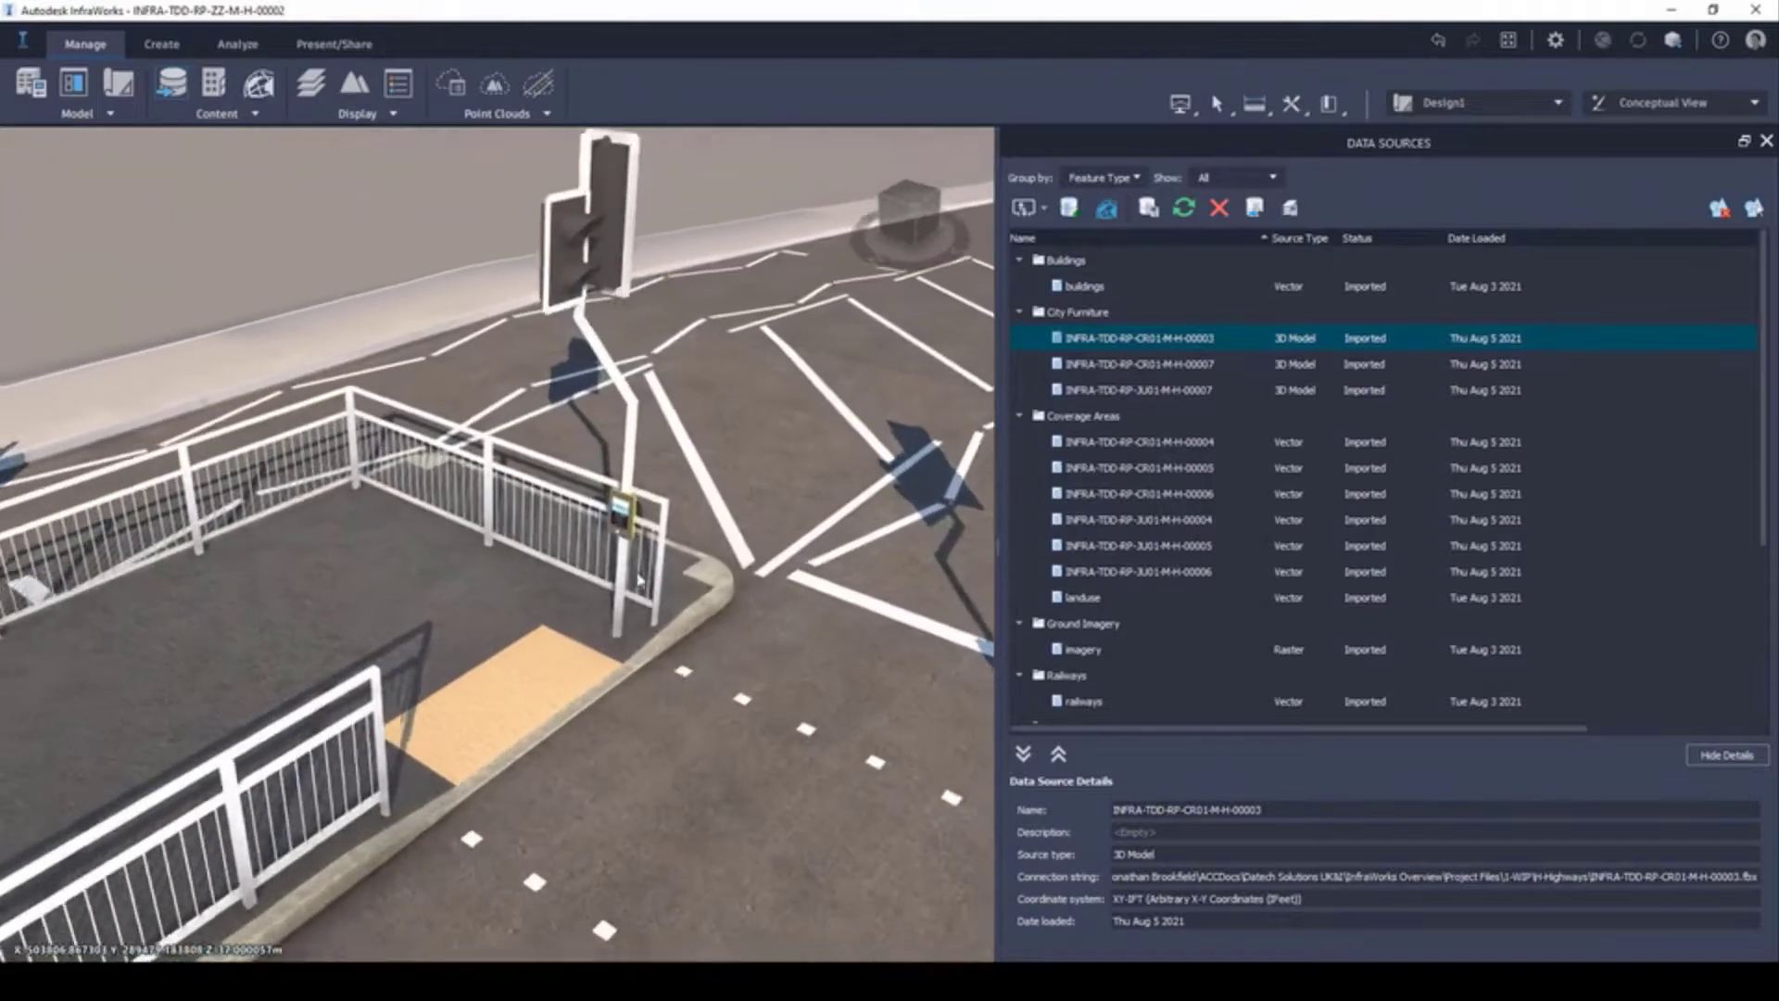
pyautogui.scroll(10, 638, 581)
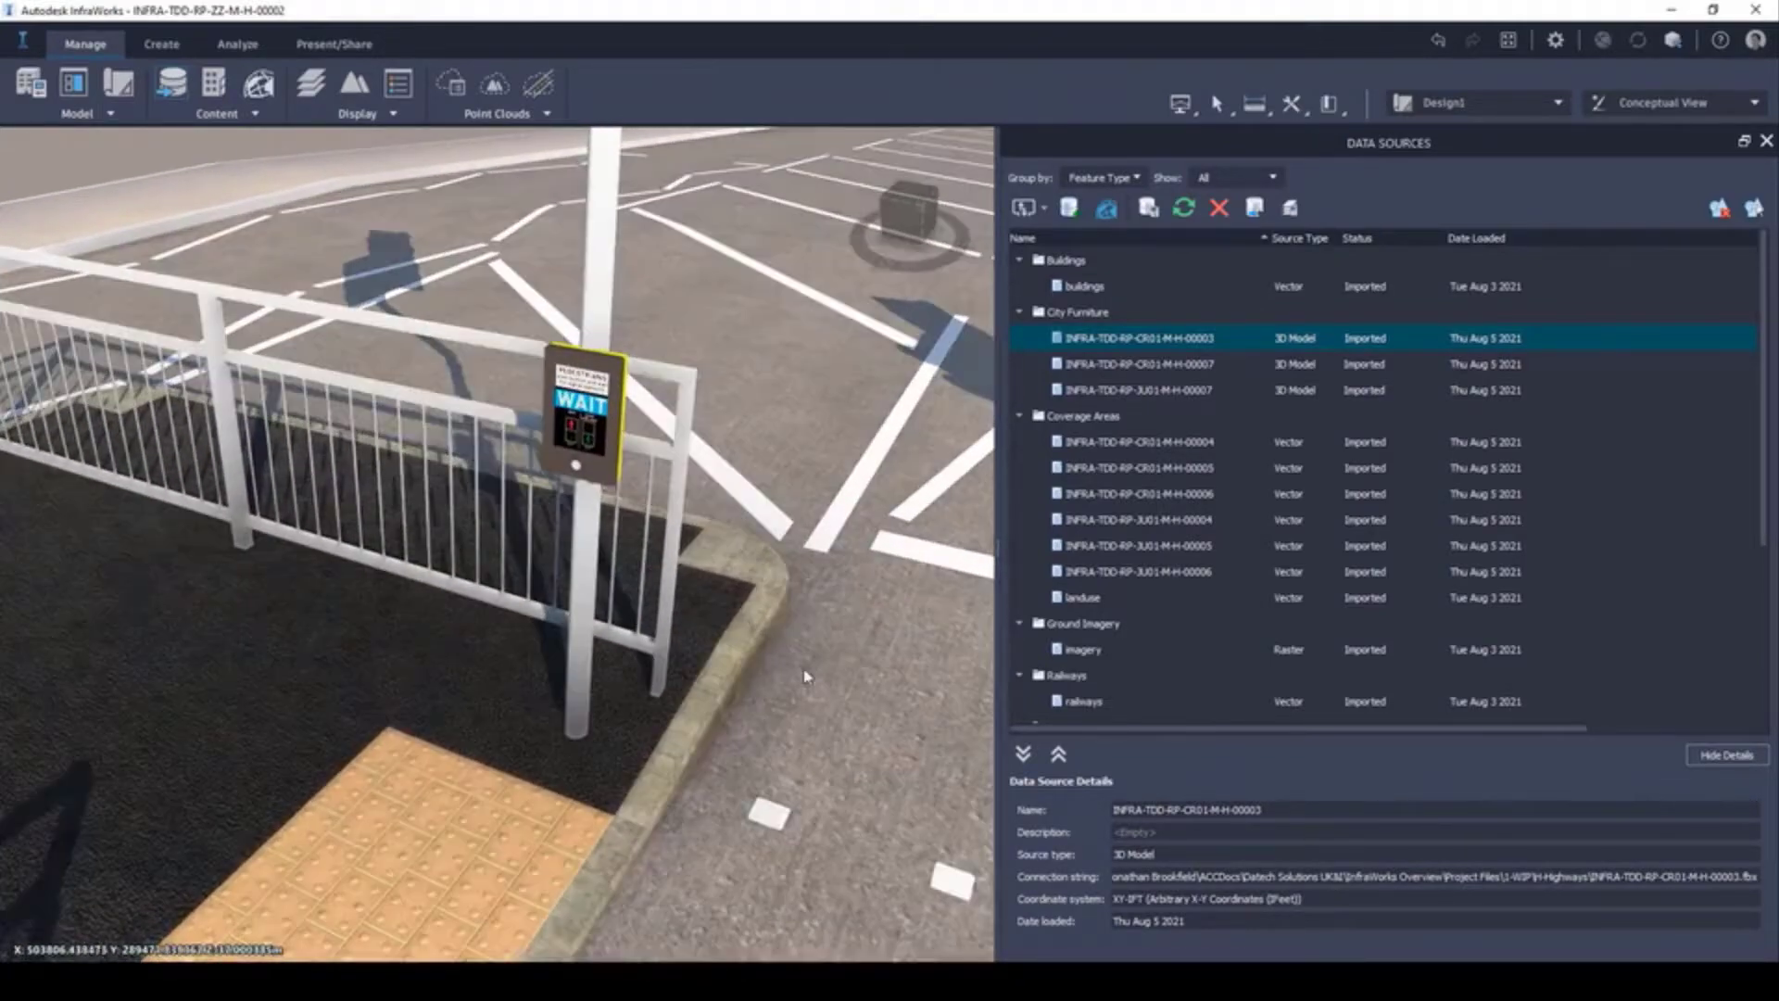
pyautogui.scroll(-10, 805, 676)
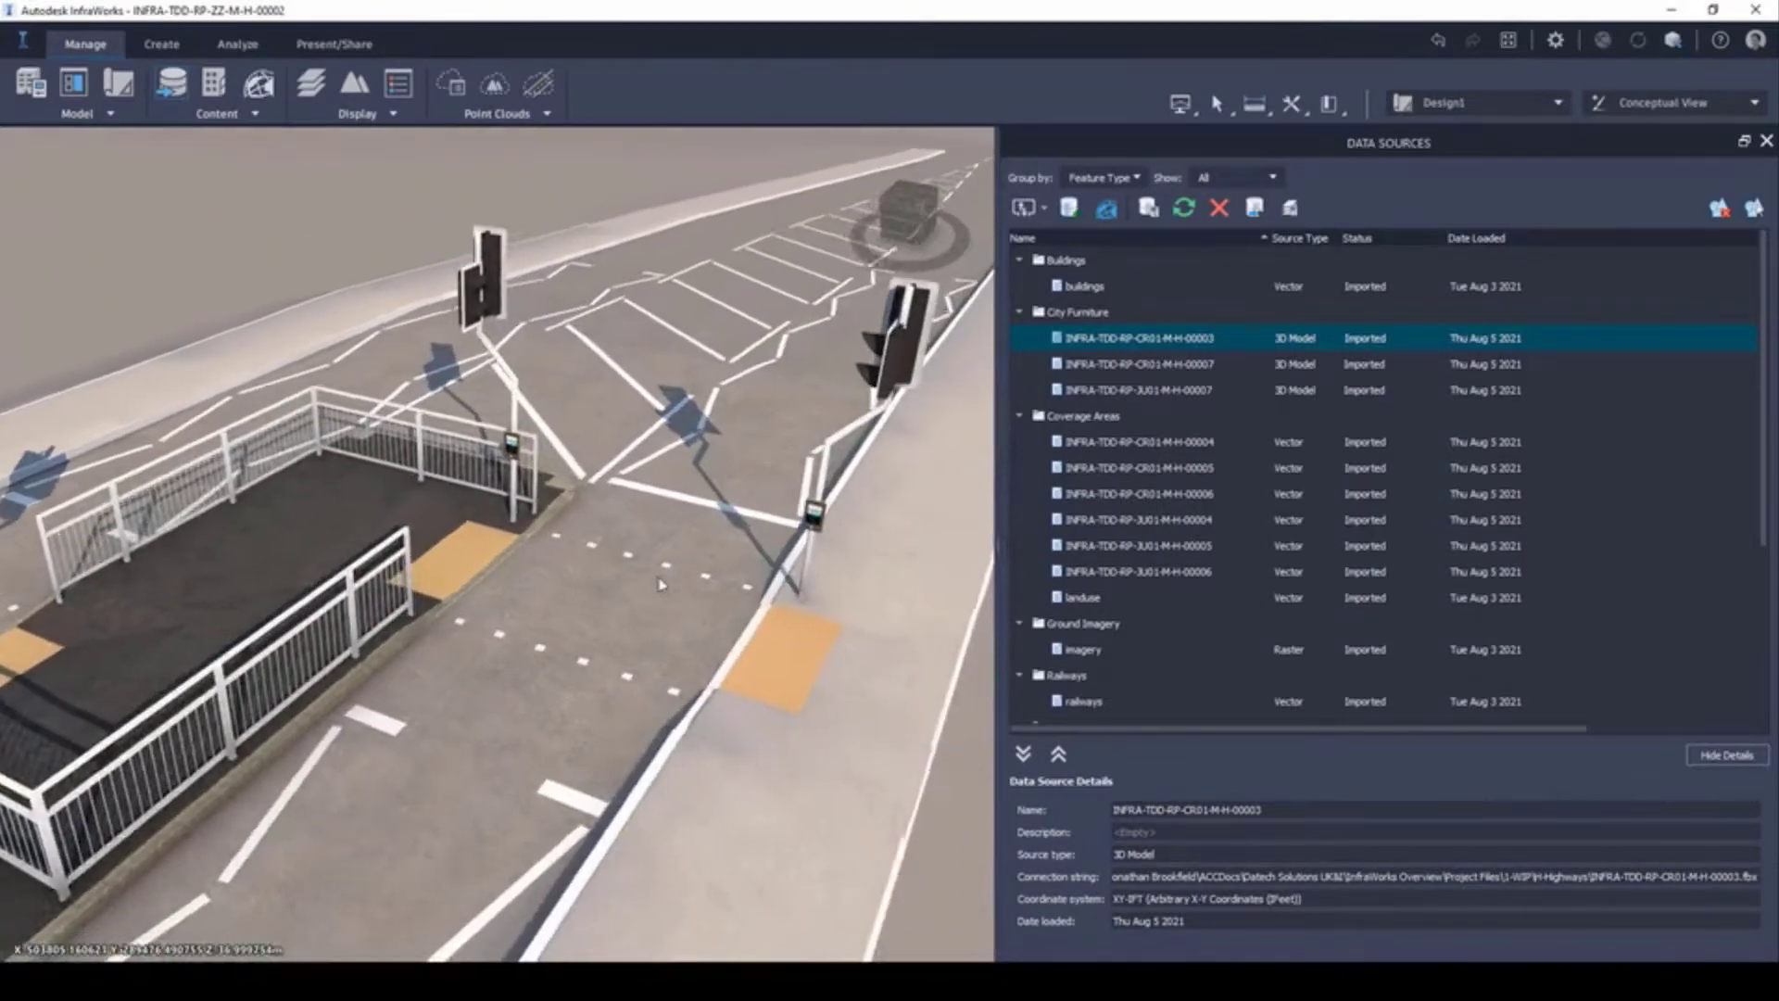
pyautogui.scroll(-3, 660, 584)
pyautogui.moveTo(661, 584); pyautogui.dragTo(801, 597)
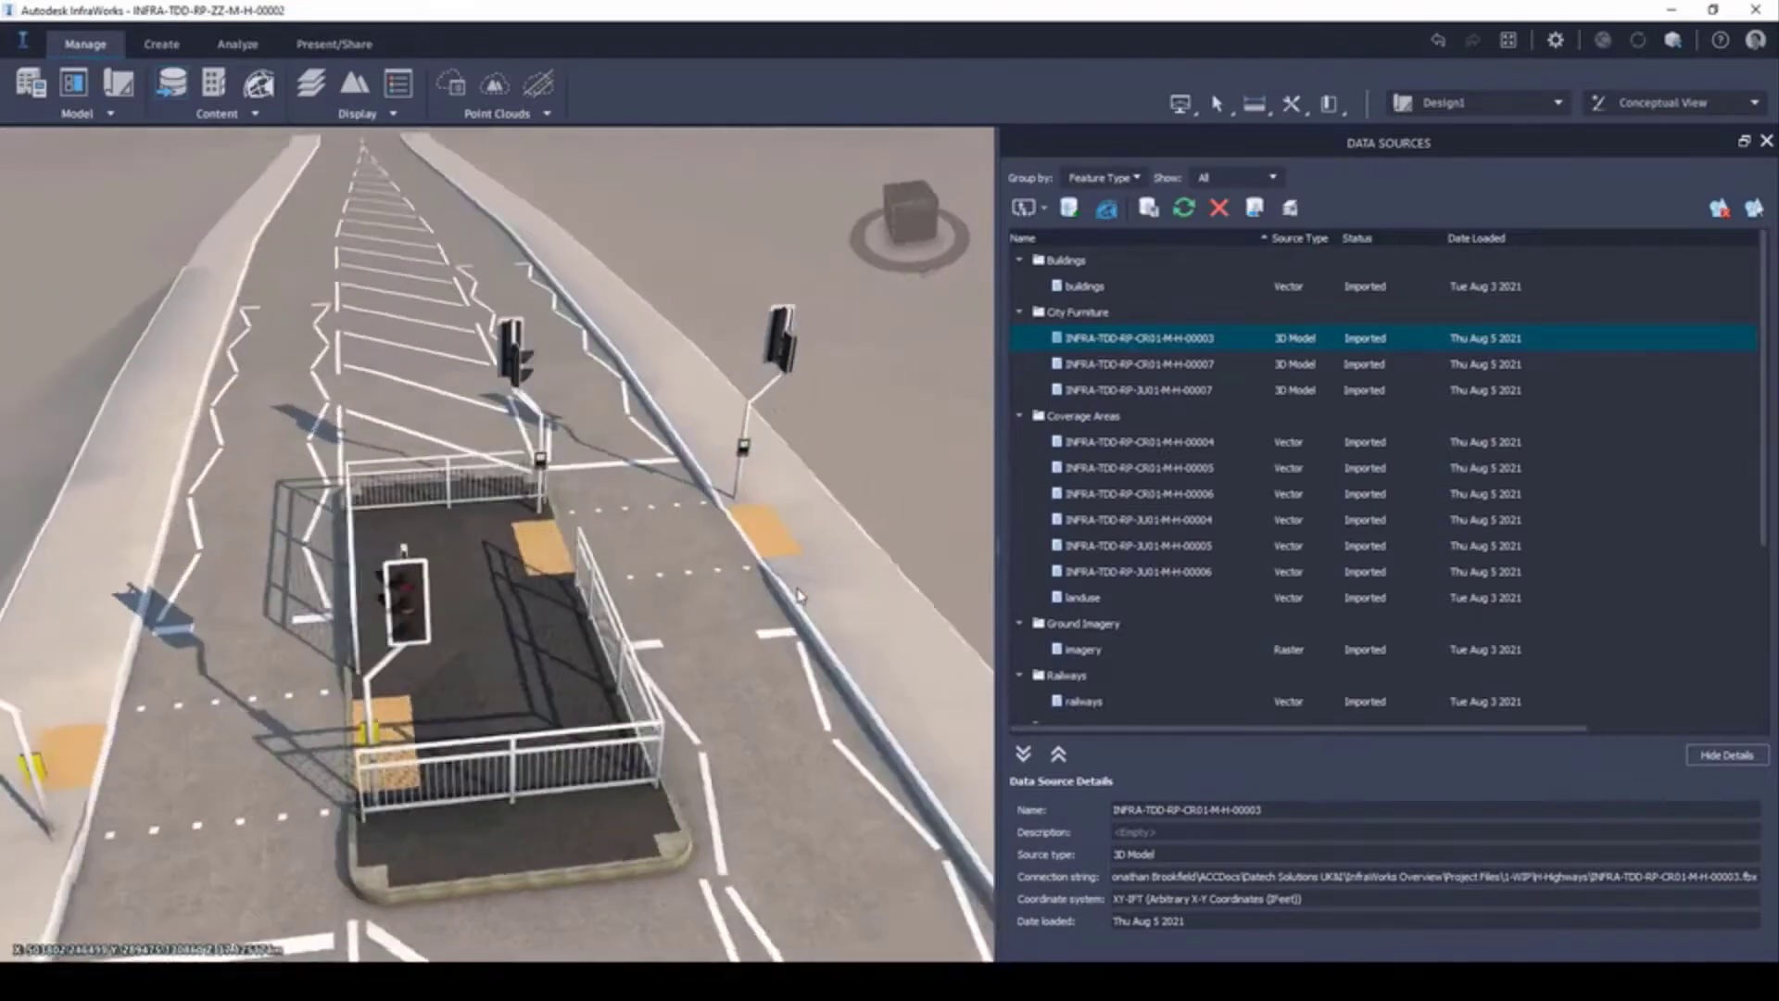